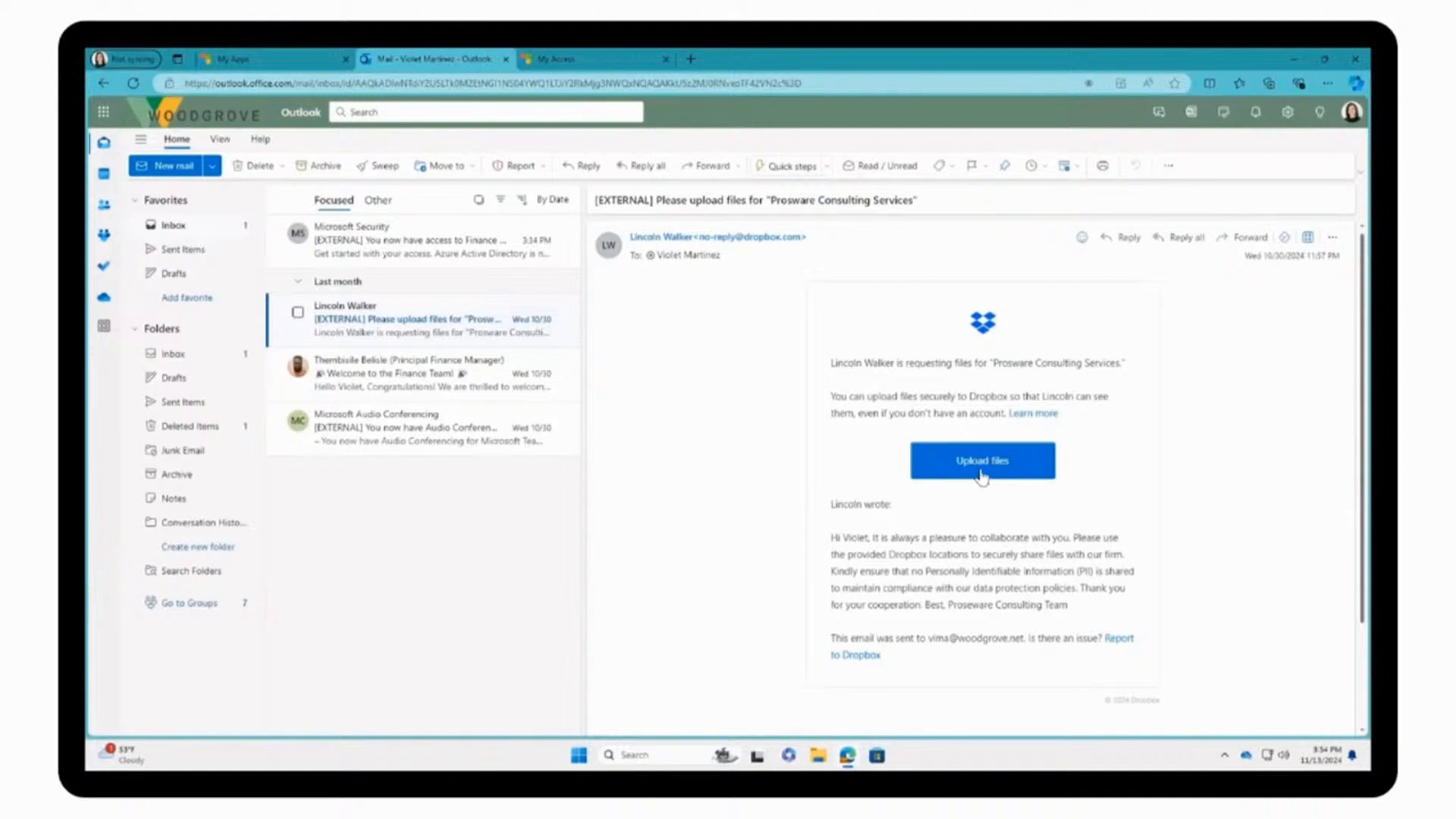
Step: Try the Dropbox upload link in the email, and search My Access packages for "dropbox" to start requesting Finance Team - Dropbox Access
{"action": "left_click", "coordinate": [982, 476]}
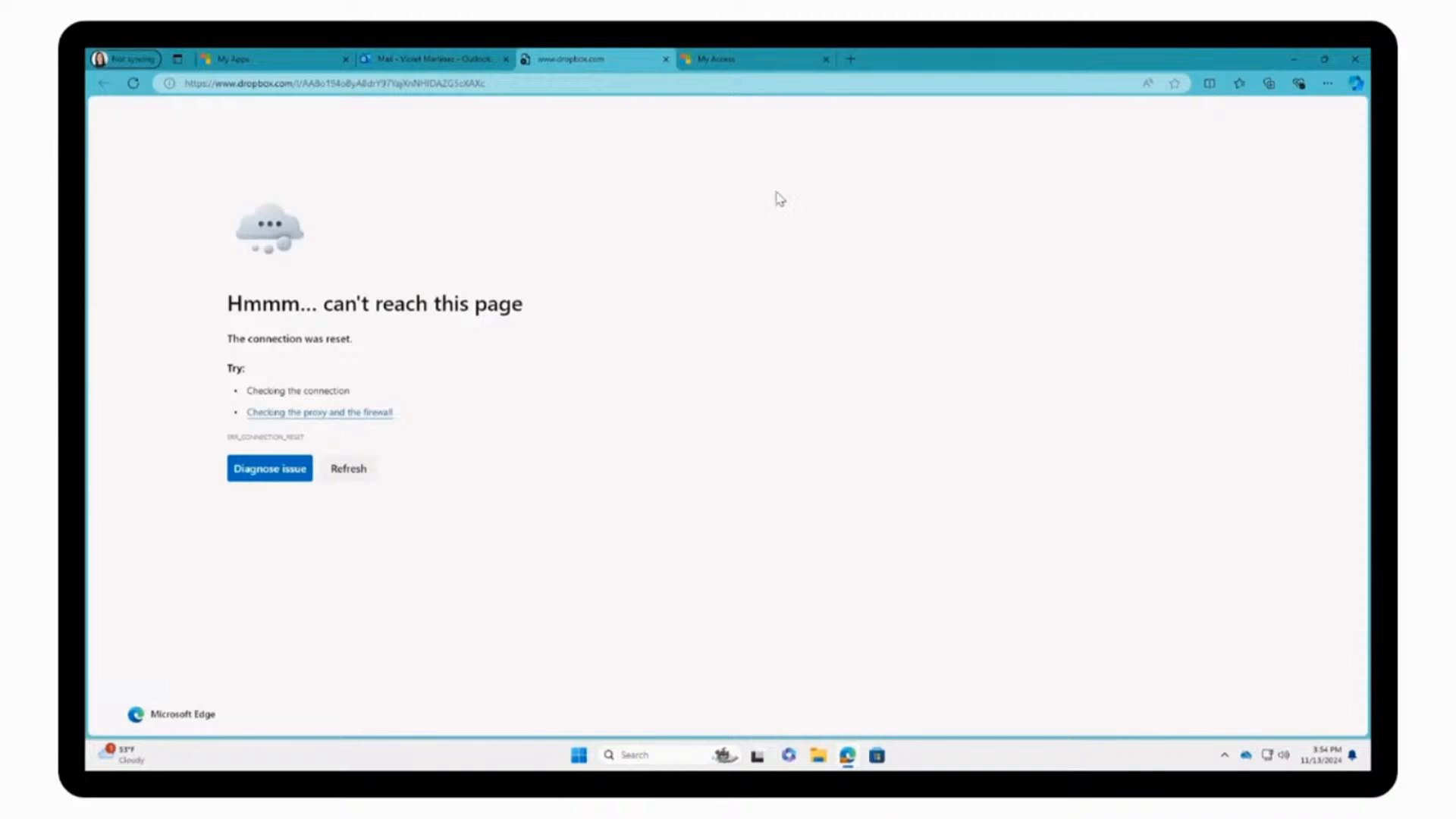
{"action": "left_click", "coordinate": [743, 68]}
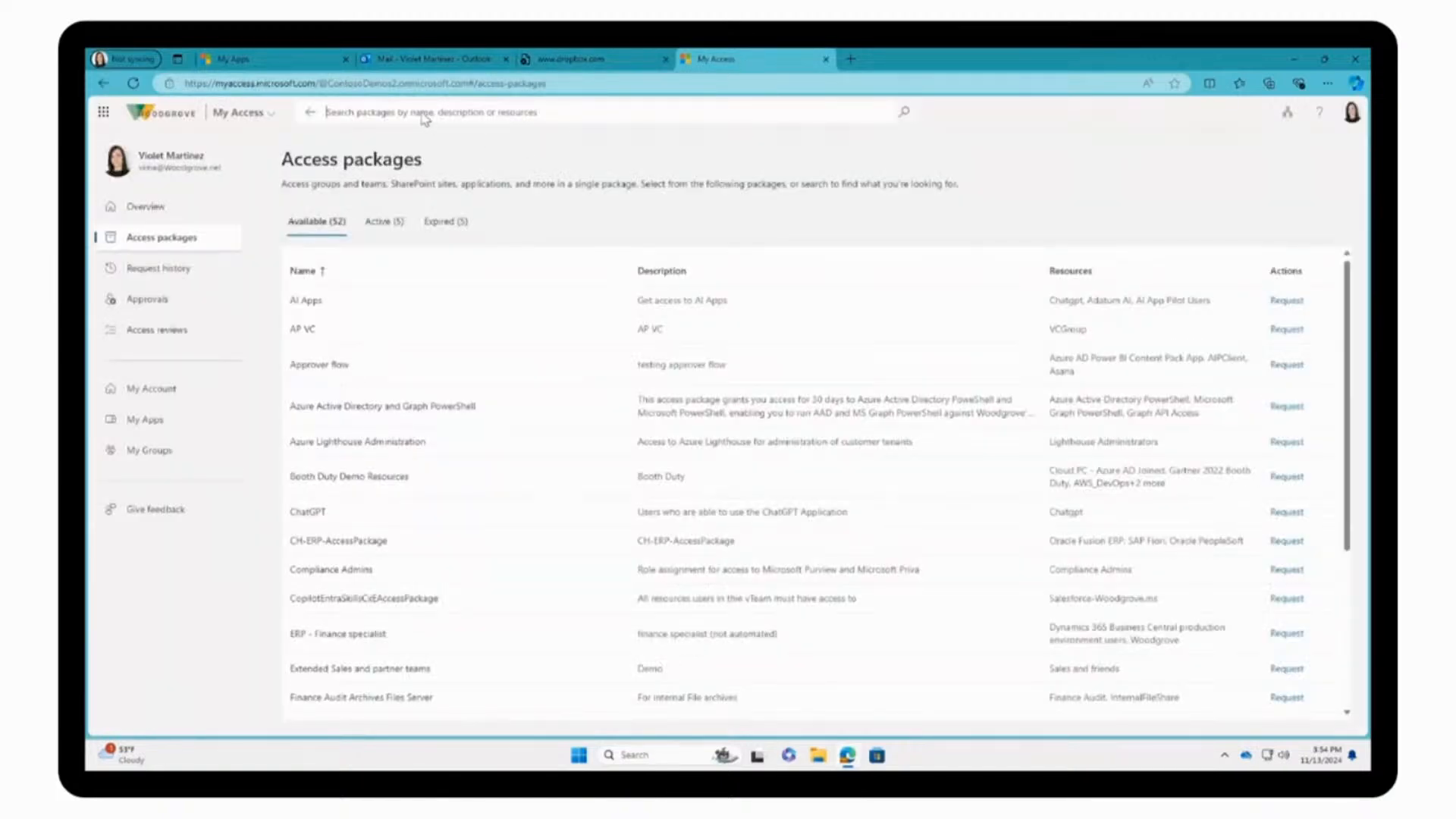
{"action": "type", "text": "dropbox"}
{"action": "left_click", "coordinate": [371, 301]}
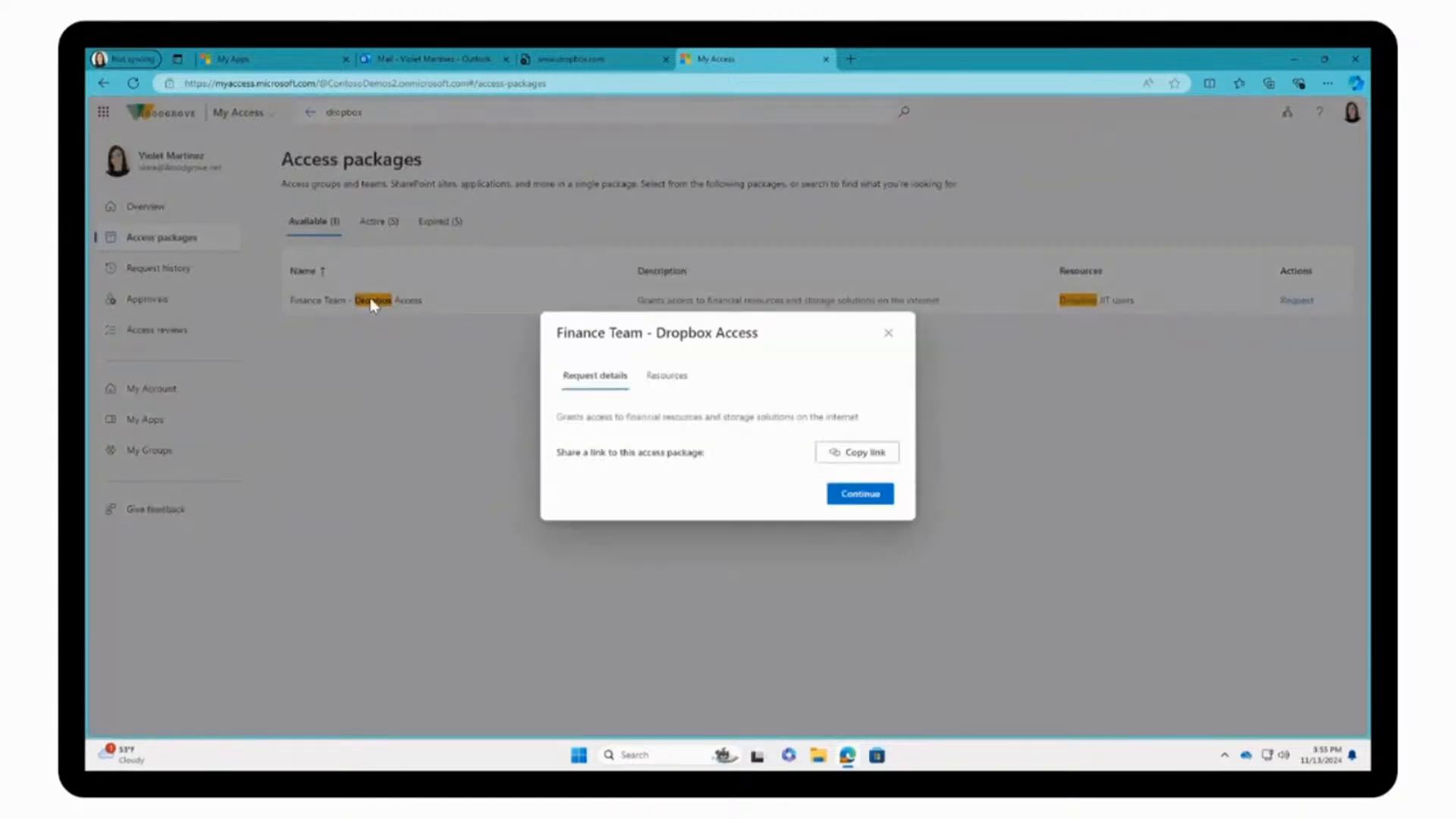
Step: Submit the access package request with the business justification "Need access to upload files to Prosware Consulting"
{"action": "left_click", "coordinate": [868, 495]}
{"action": "type", "text": "Need access to upload files to Prosware Consulting"}
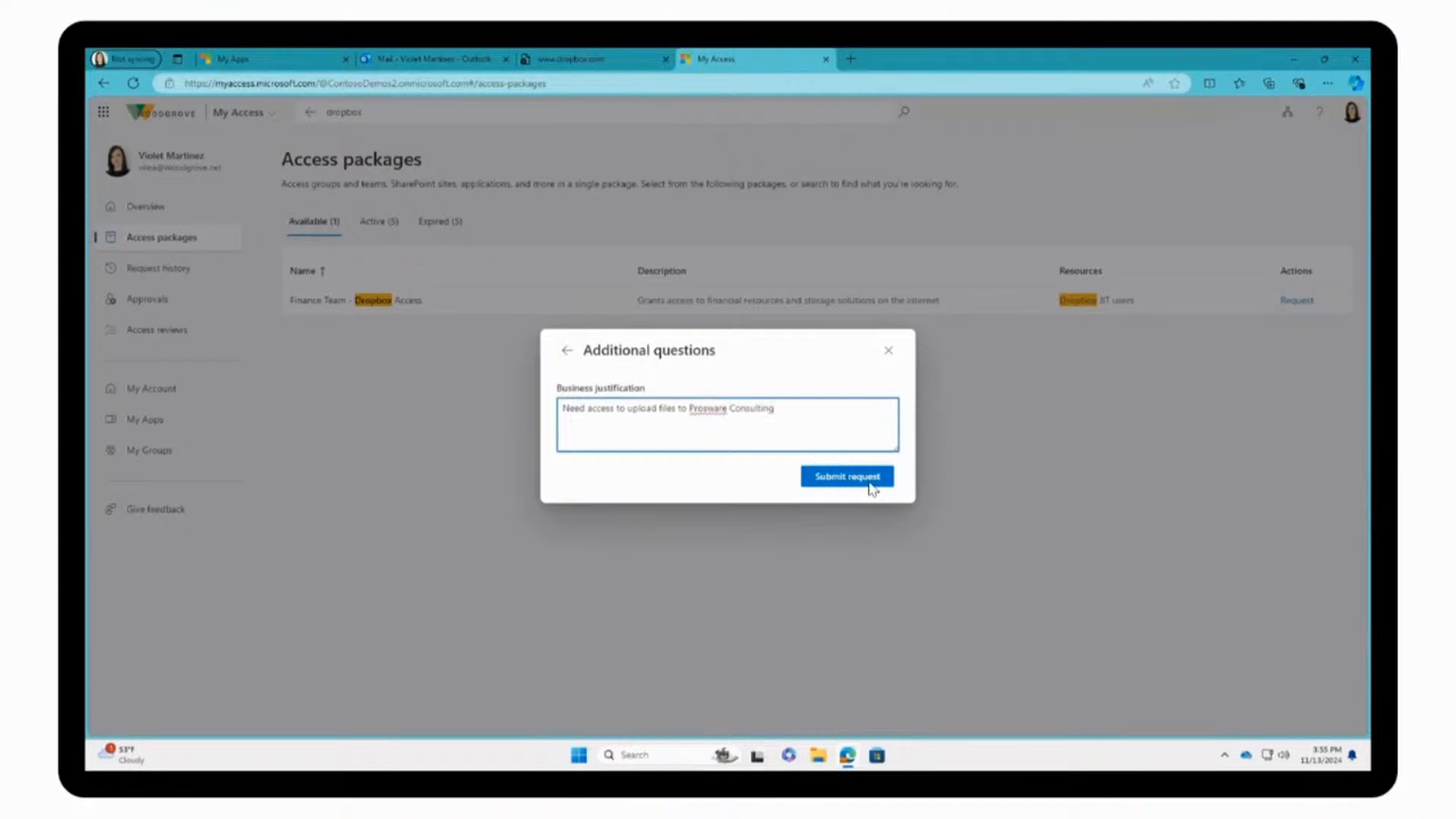
{"action": "left_click", "coordinate": [870, 484]}
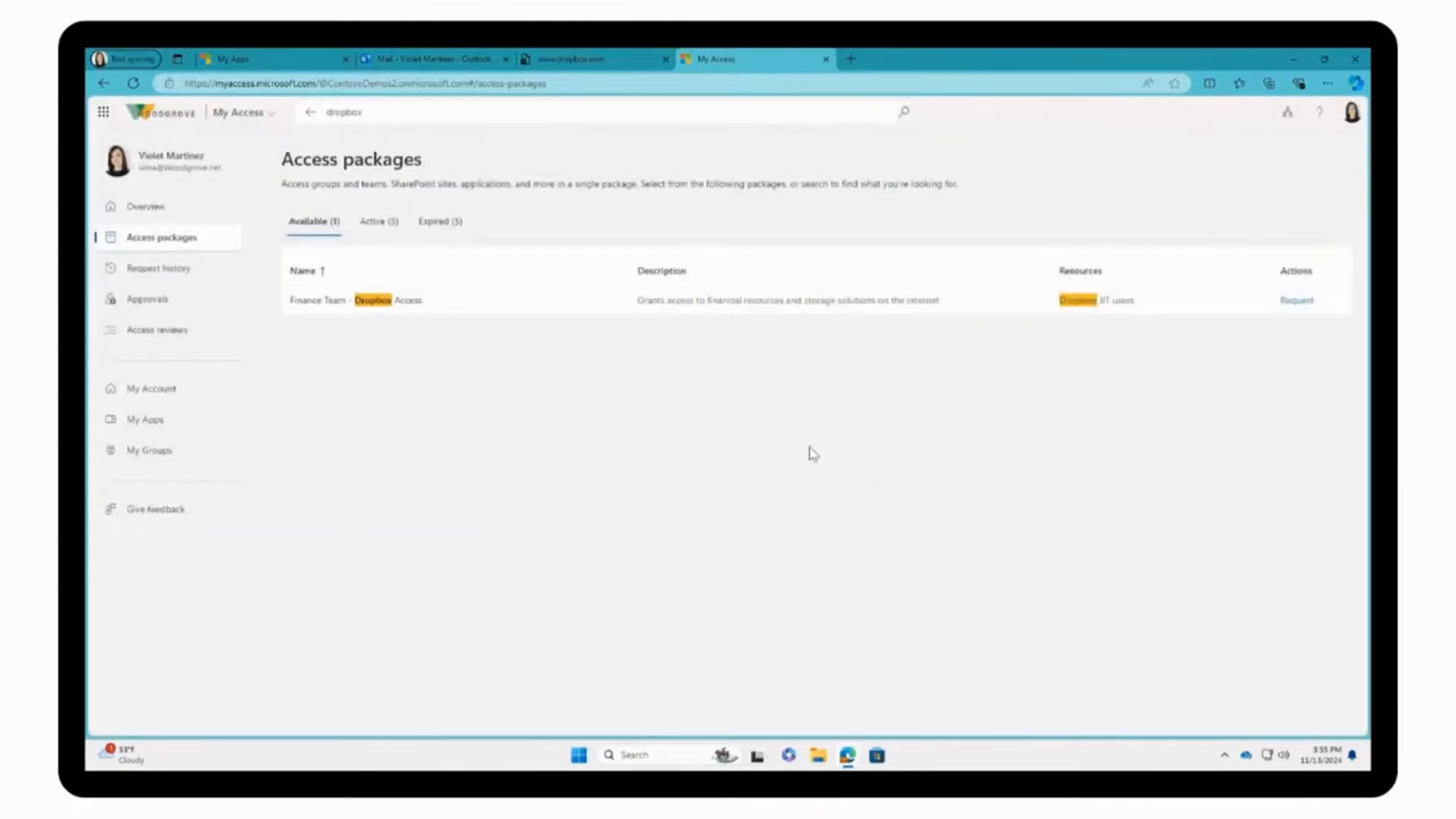
Step: Reopen the Dropbox file request from the Outlook email and upload CommerceForecastFY25.xlsx with the sender's name and email address
{"action": "left_click", "coordinate": [397, 60]}
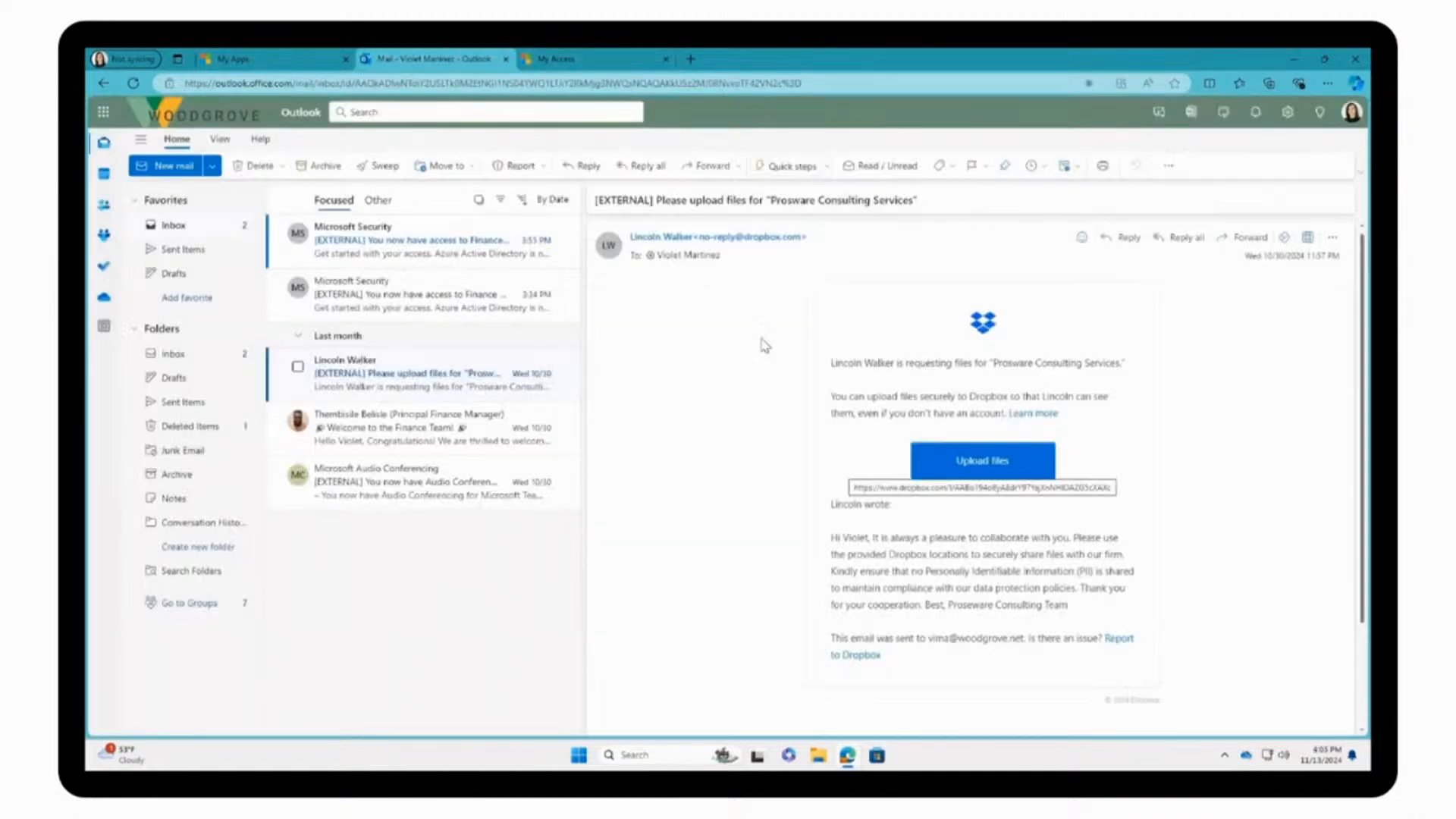
{"action": "left_click", "coordinate": [984, 462]}
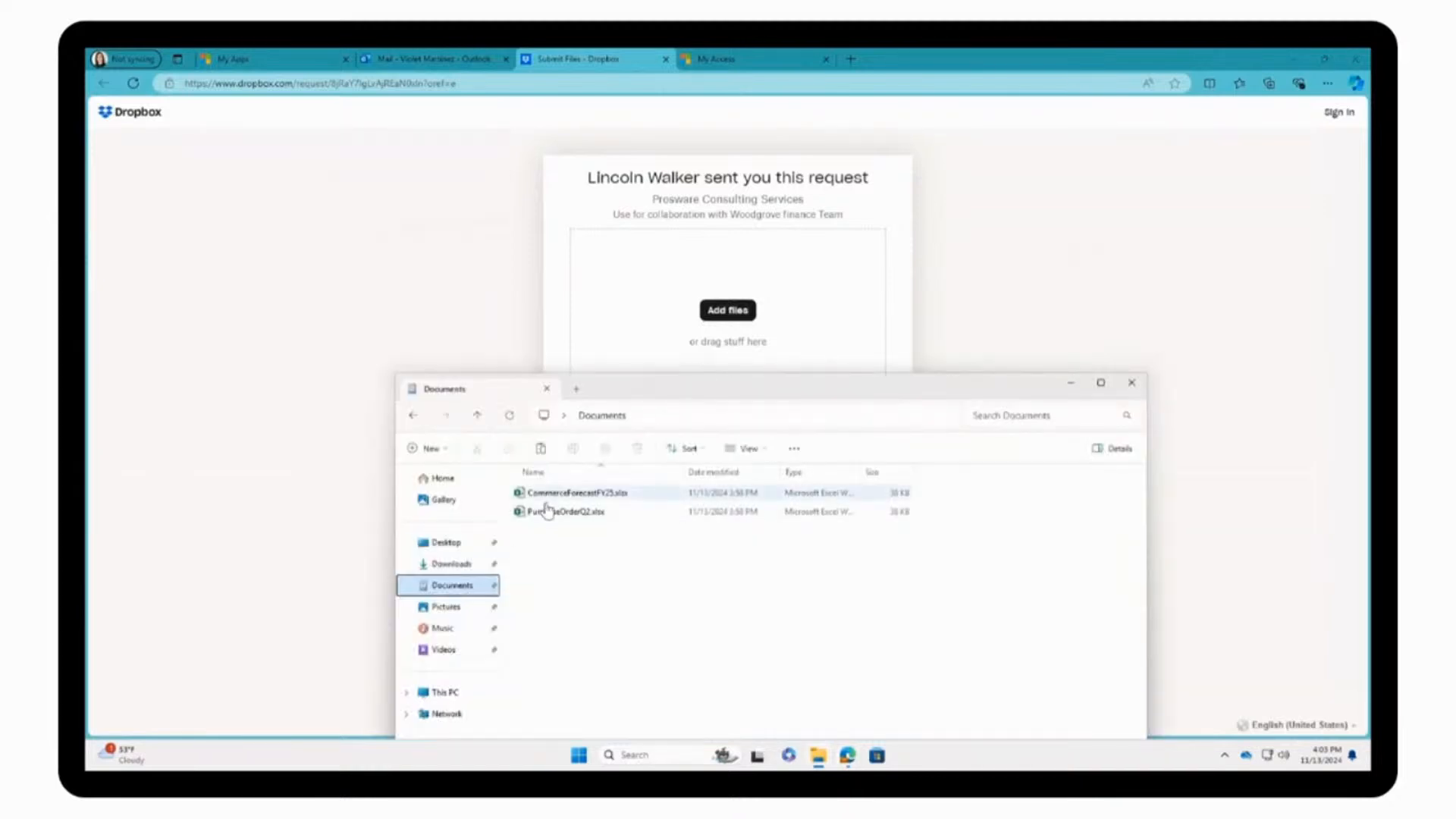
{"action": "left_click_drag", "start_coordinate": [545, 498], "coordinate": [715, 312]}
{"action": "left_click_drag", "start_coordinate": [715, 312], "coordinate": [715, 312]}
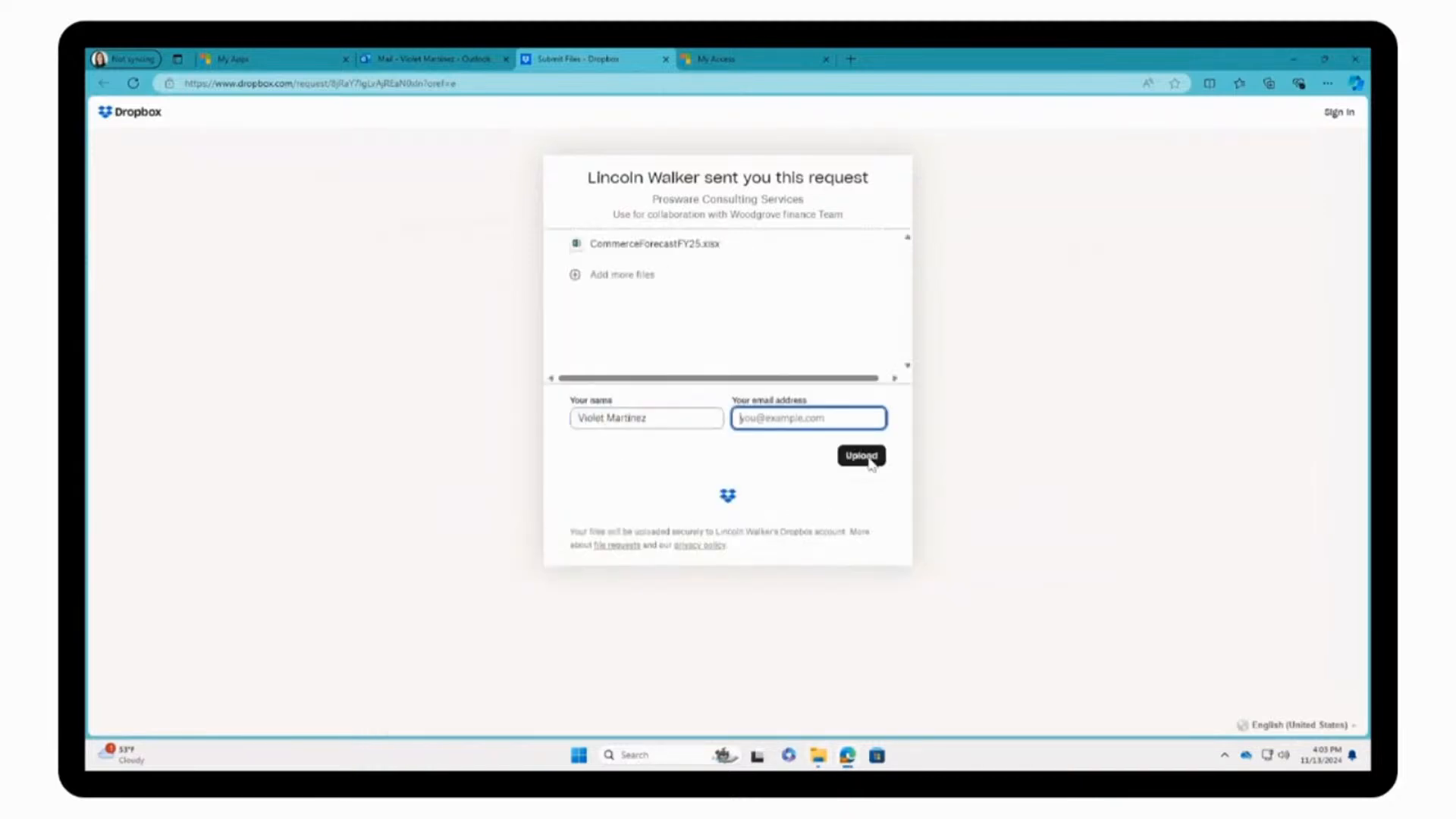
{"action": "type", "text": "email@woodgrove.com"}
{"action": "left_click", "coordinate": [868, 458]}
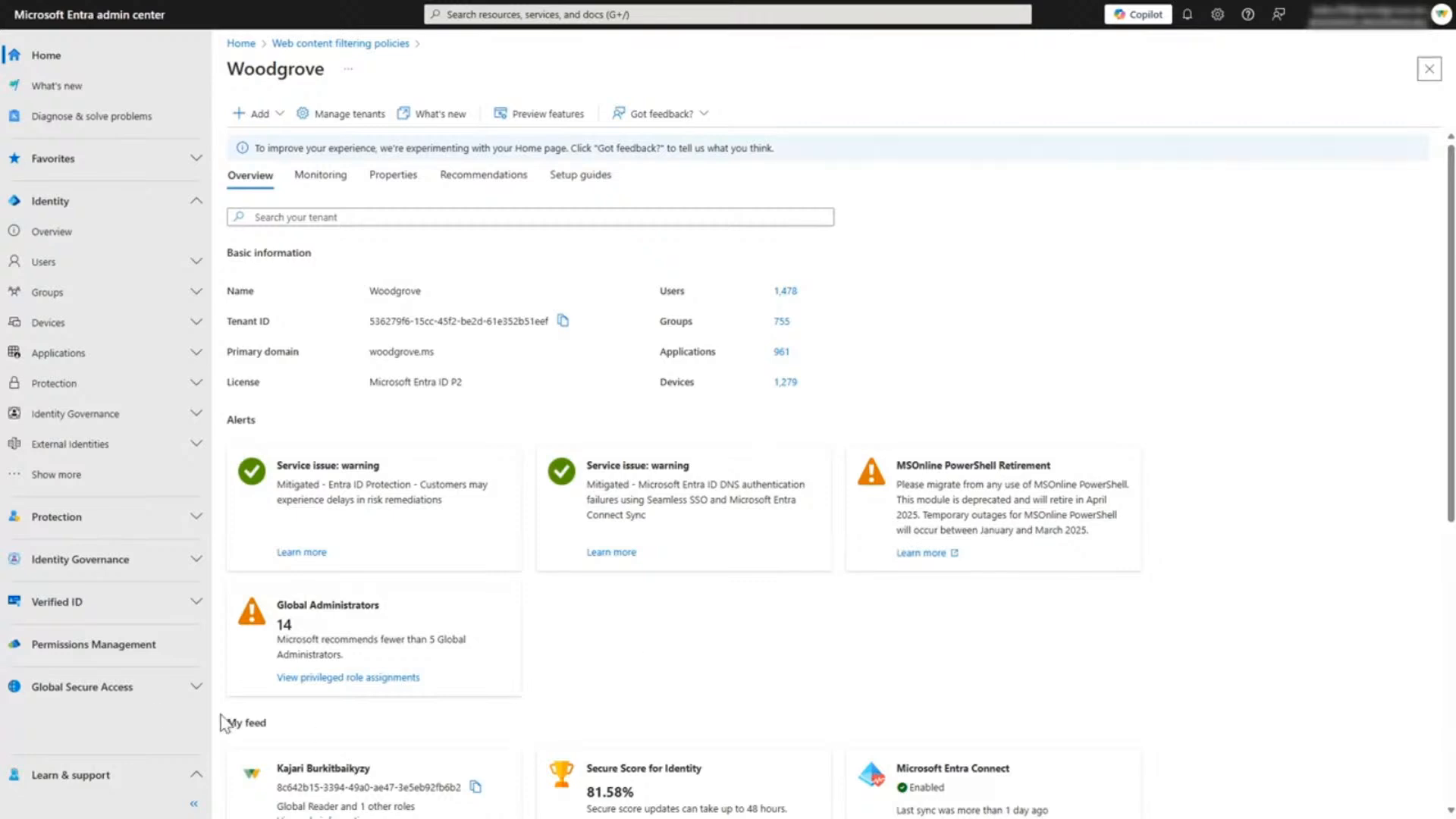
Step: In the Microsoft Entra admin center, open the rules of the Baseline Internet Access Block Rule web content filtering policy
{"action": "left_click", "coordinate": [129, 686]}
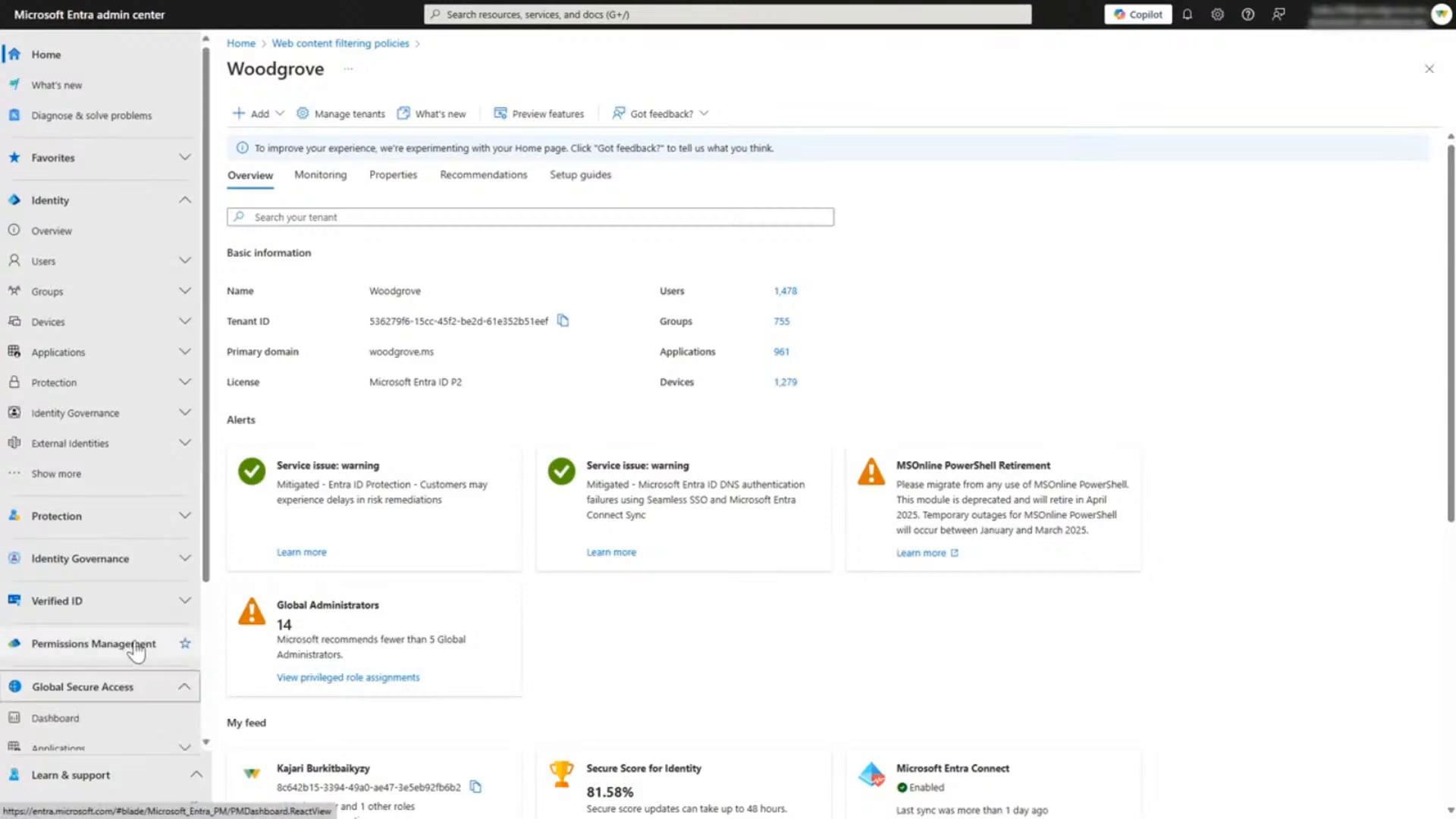
{"action": "scroll", "coordinate": [135, 649], "scroll_direction": "down", "scroll_amount": 3}
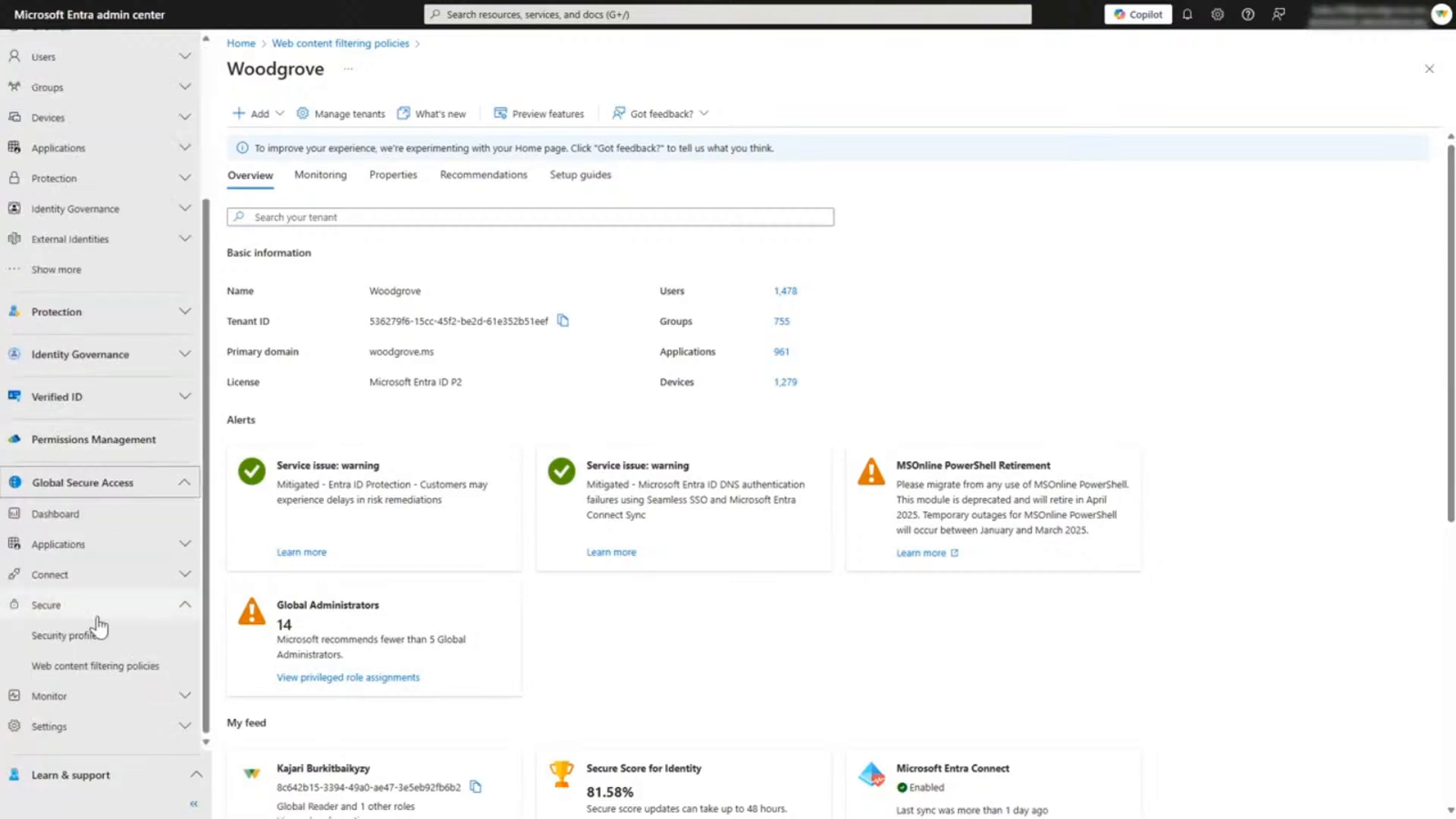
{"action": "left_click", "coordinate": [70, 668]}
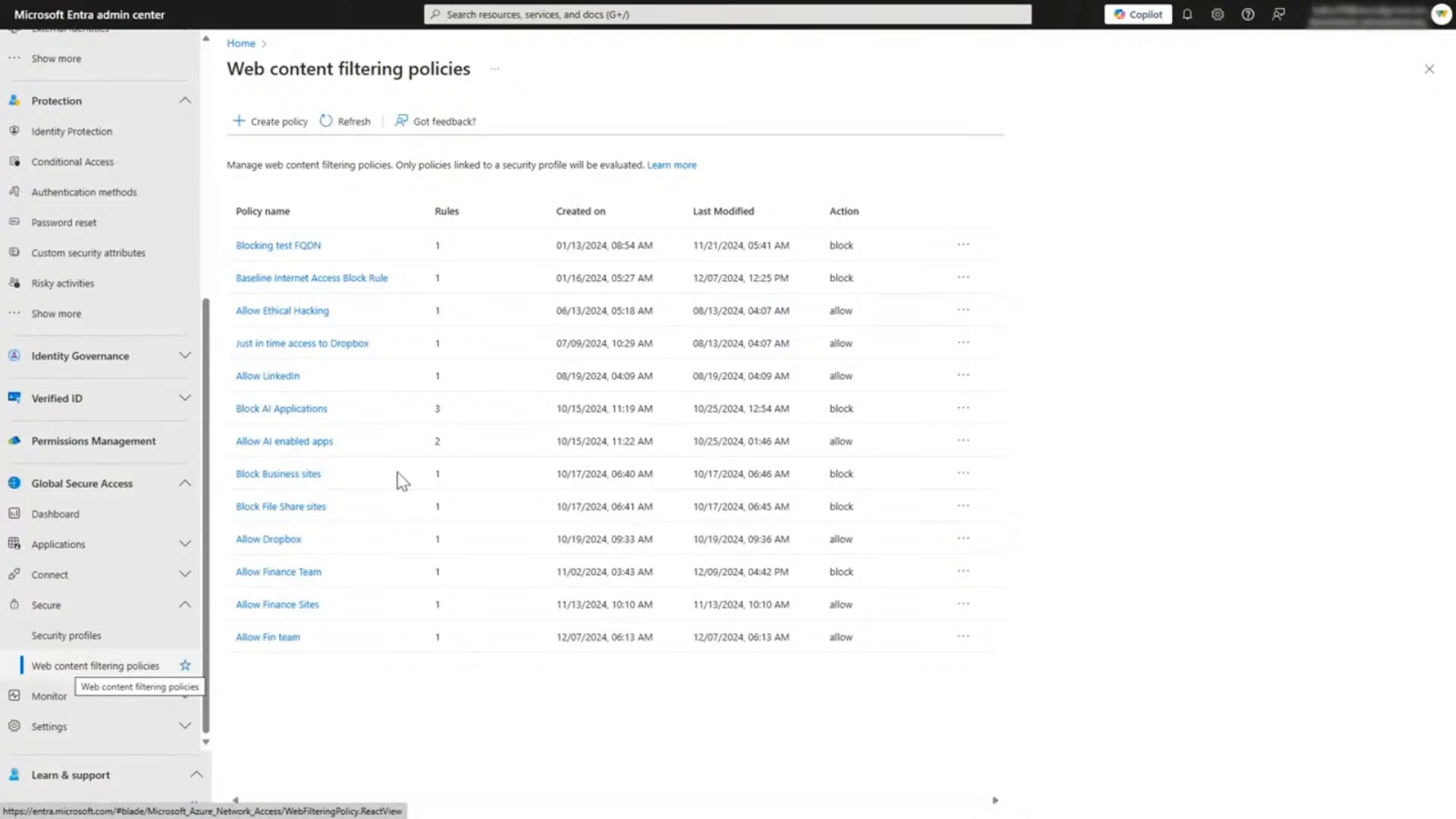
{"action": "left_click", "coordinate": [345, 289]}
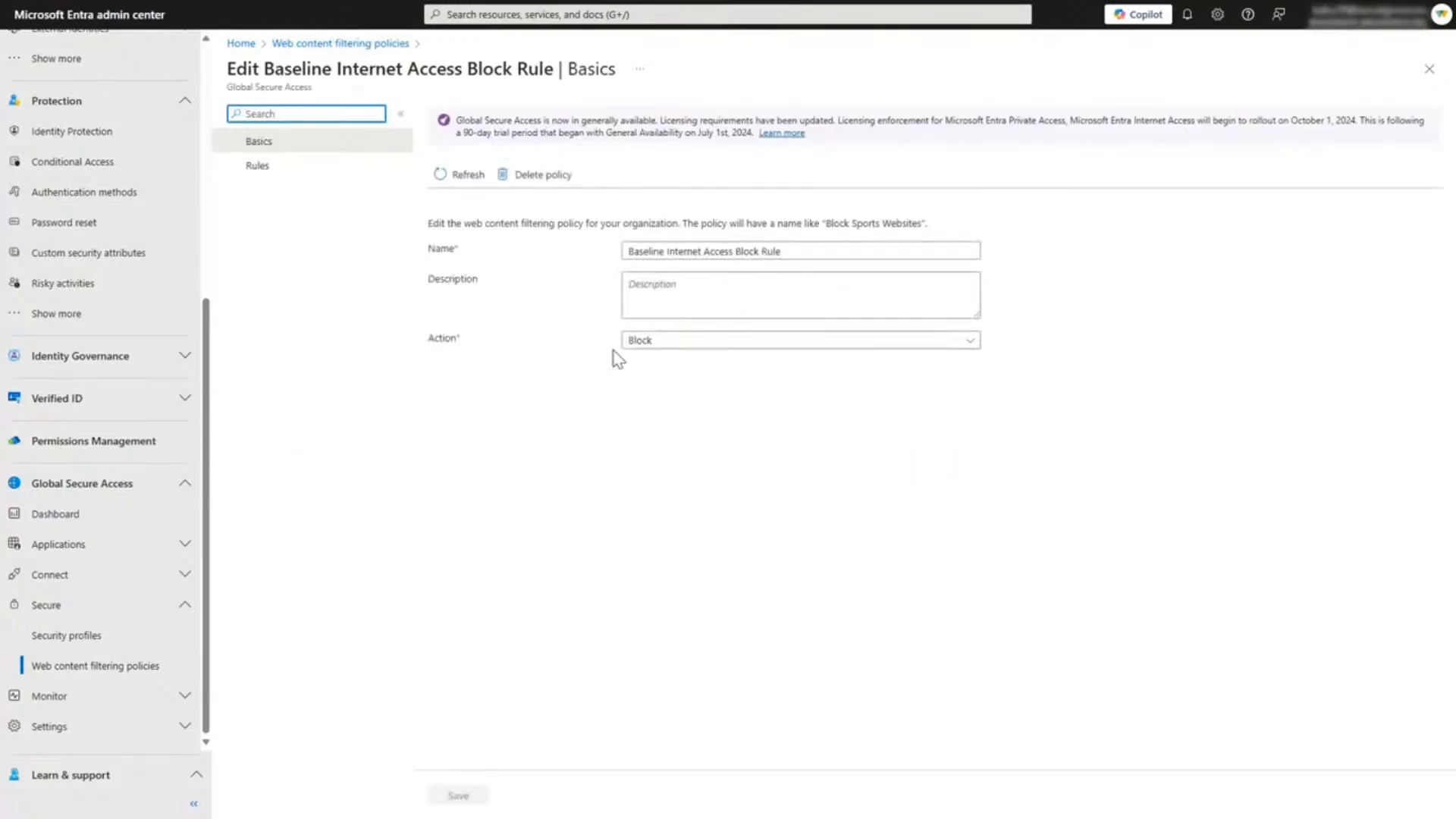
{"action": "left_click", "coordinate": [285, 181]}
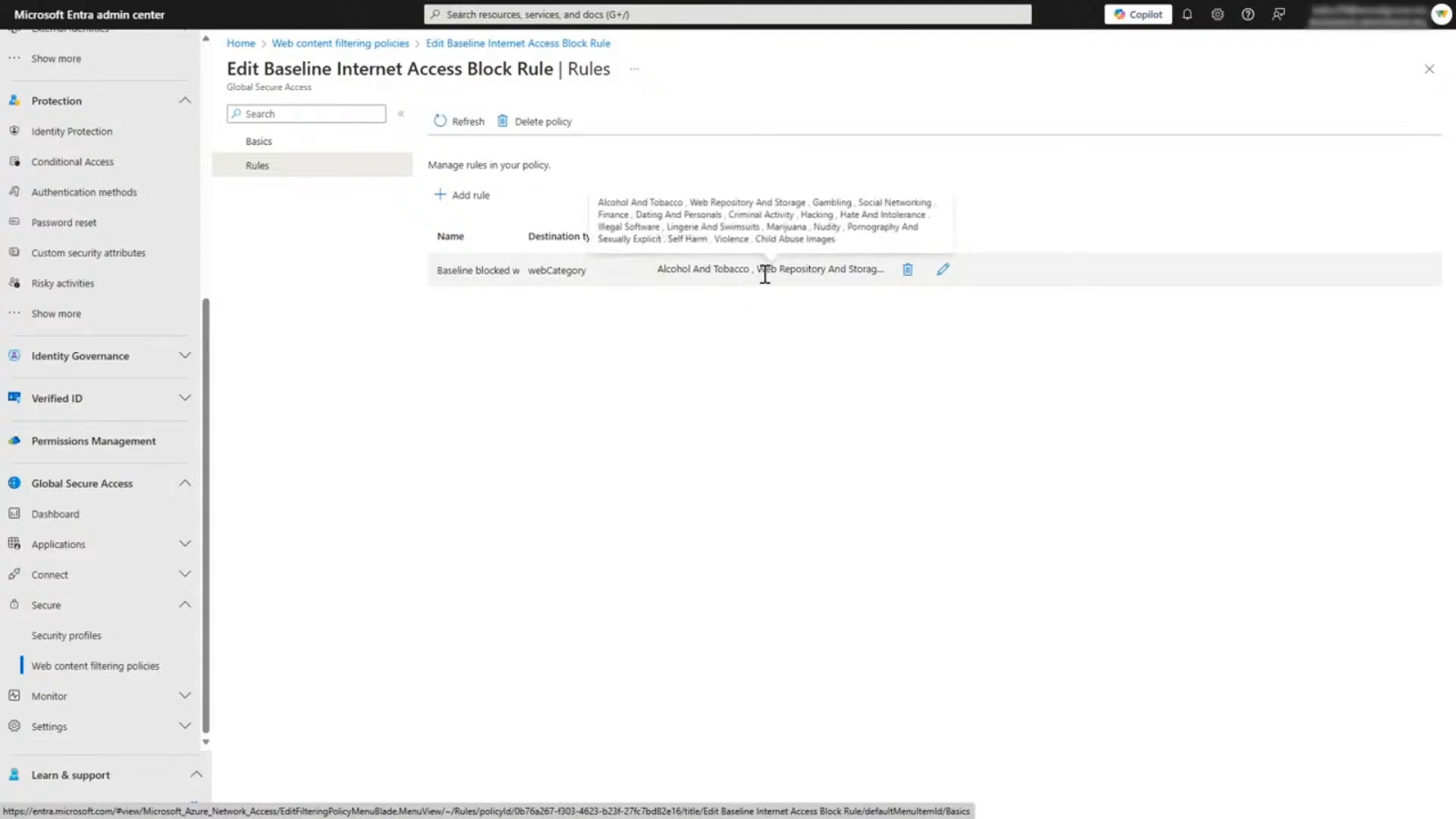
Step: Examine the web categories selected in the Baseline blocked web categories rule, and close the policy without changes
{"action": "left_click", "coordinate": [941, 272]}
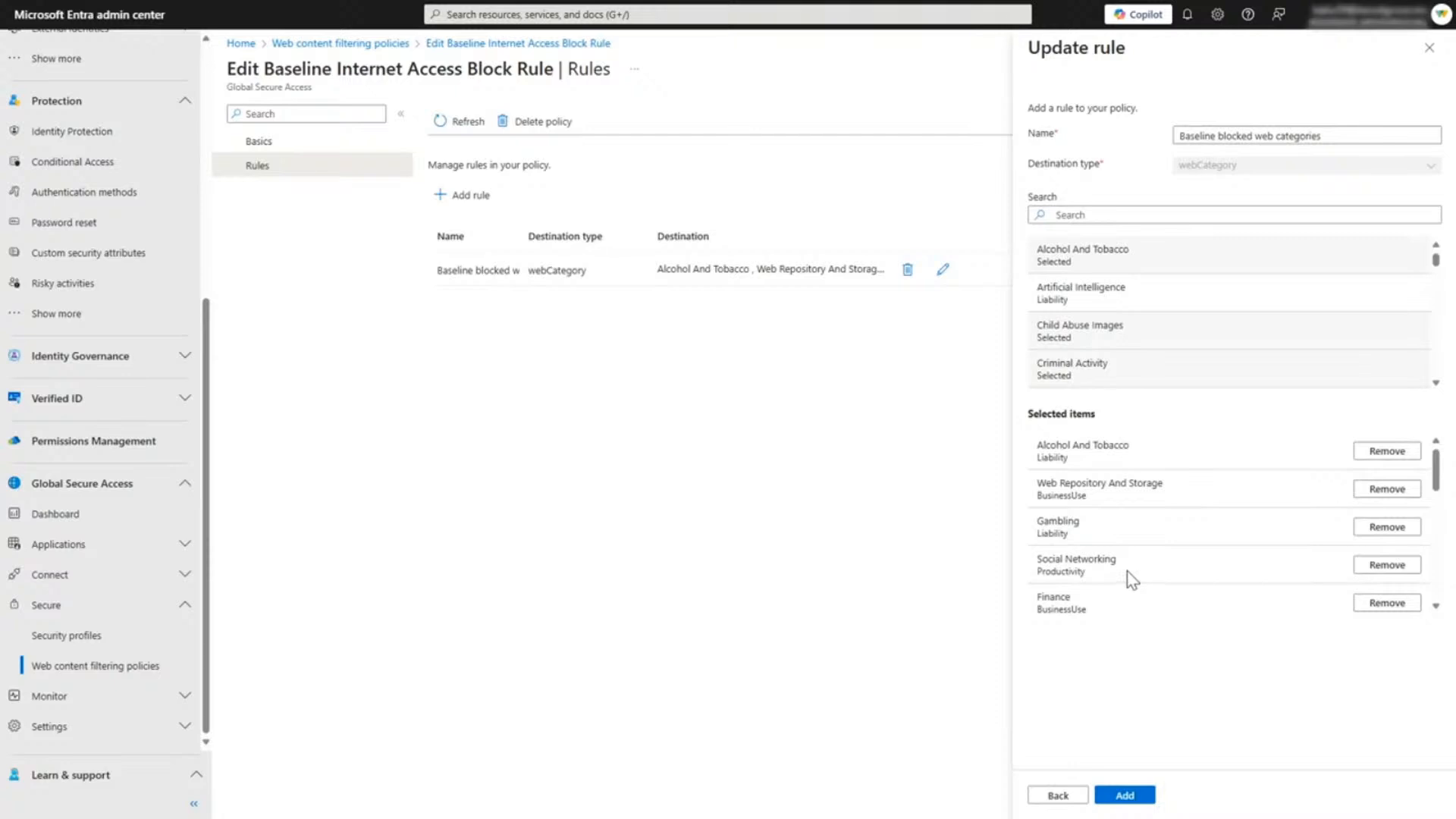
{"action": "scroll", "coordinate": [1120, 528], "scroll_direction": "down", "scroll_amount": 5}
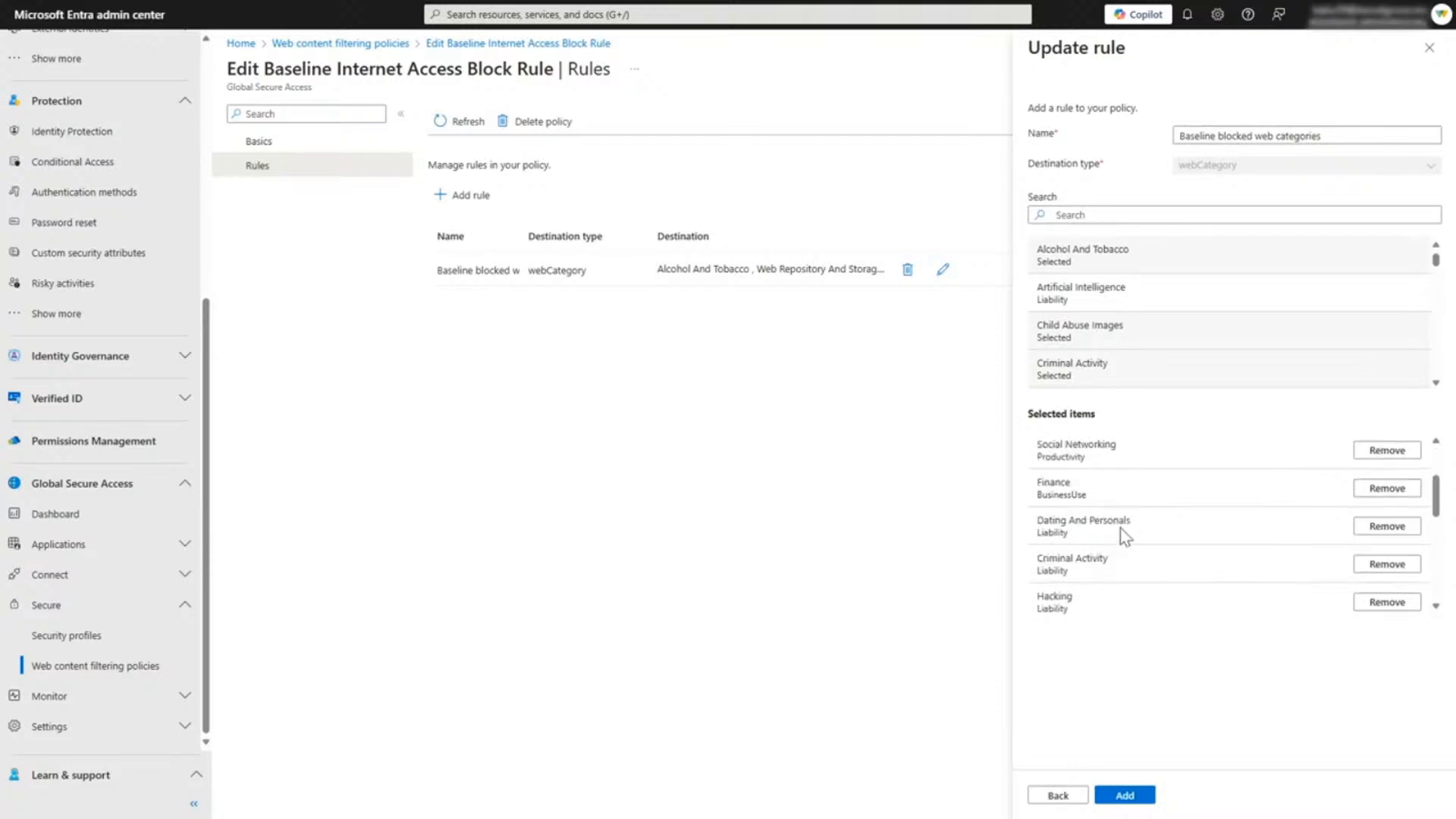
{"action": "scroll", "coordinate": [1121, 535], "scroll_direction": "down", "scroll_amount": 3}
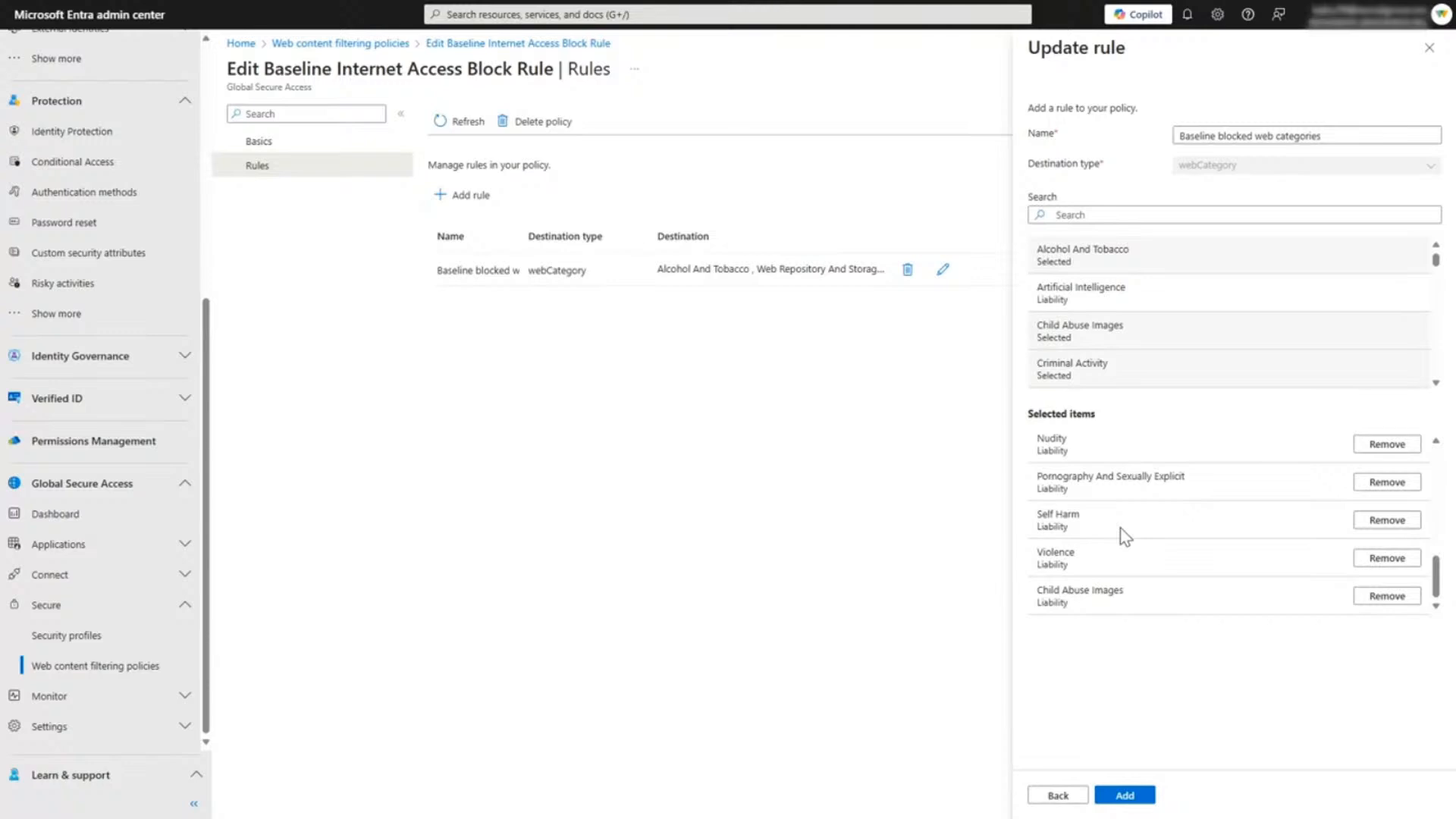
{"action": "left_click", "coordinate": [1429, 48]}
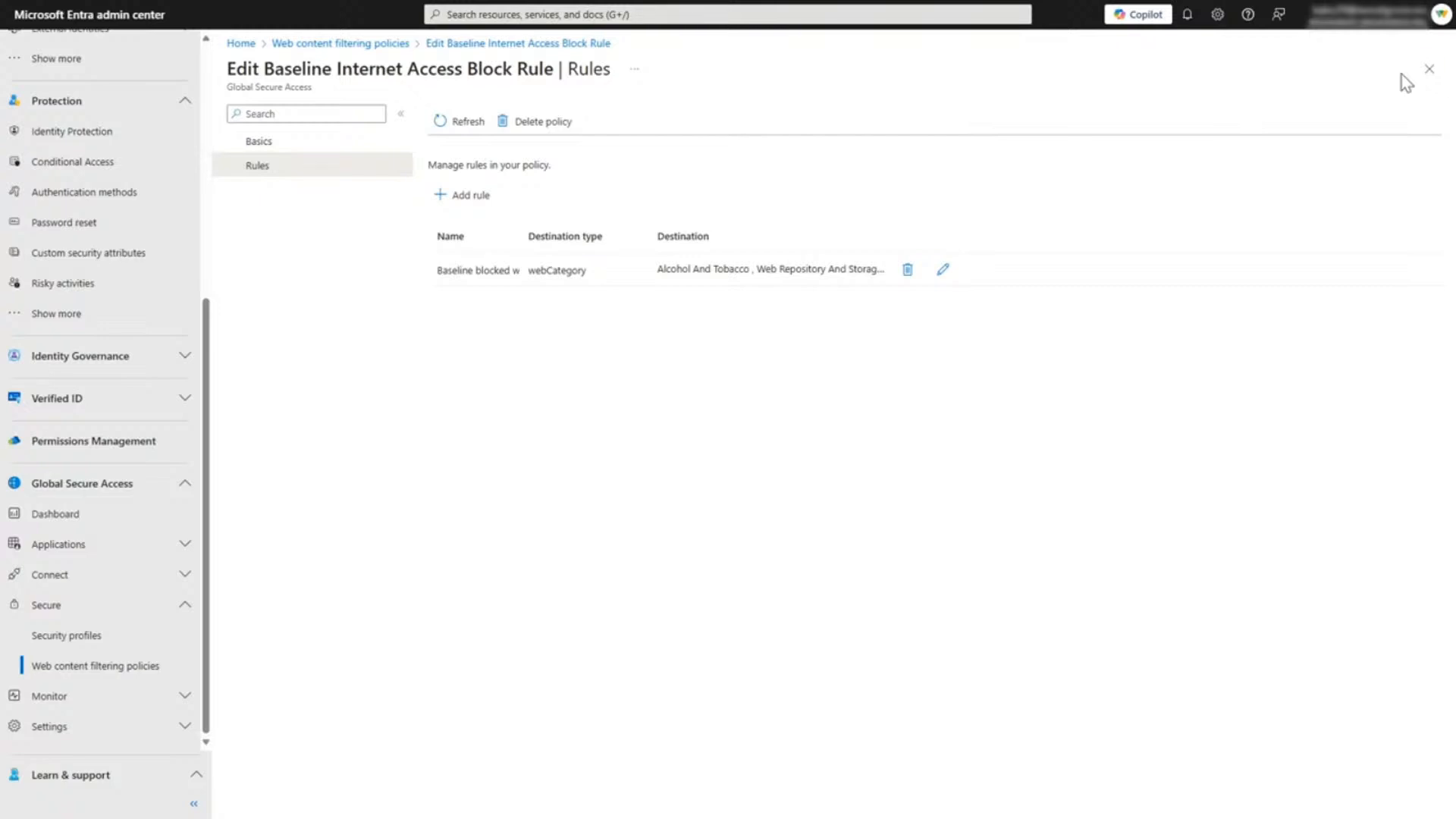
{"action": "left_click", "coordinate": [1433, 73]}
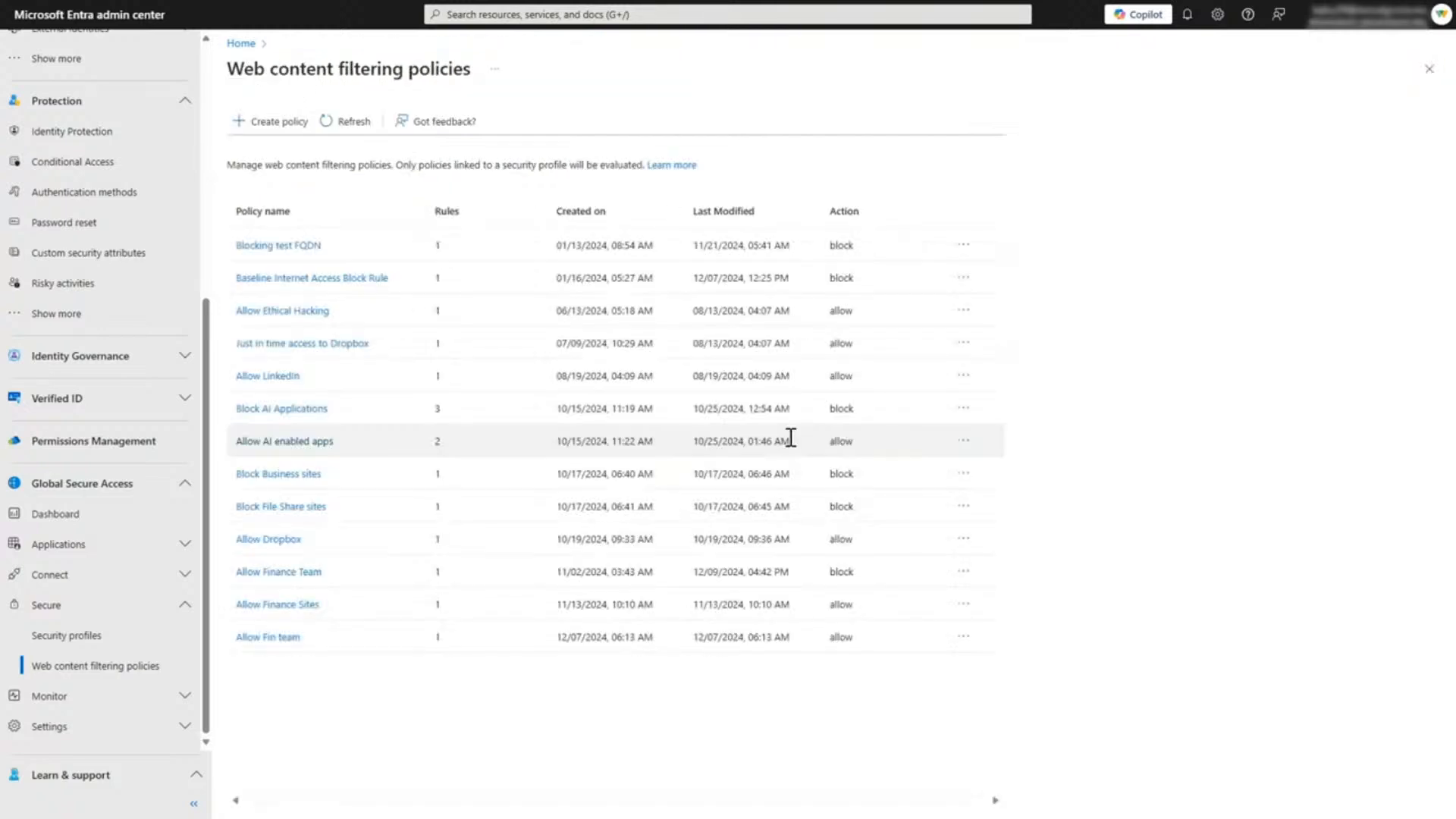
Step: Check the Allow LinkedIn policy's action and rules, and expand the Baseline Profile security profile to view its linked policies
{"action": "left_click", "coordinate": [260, 379]}
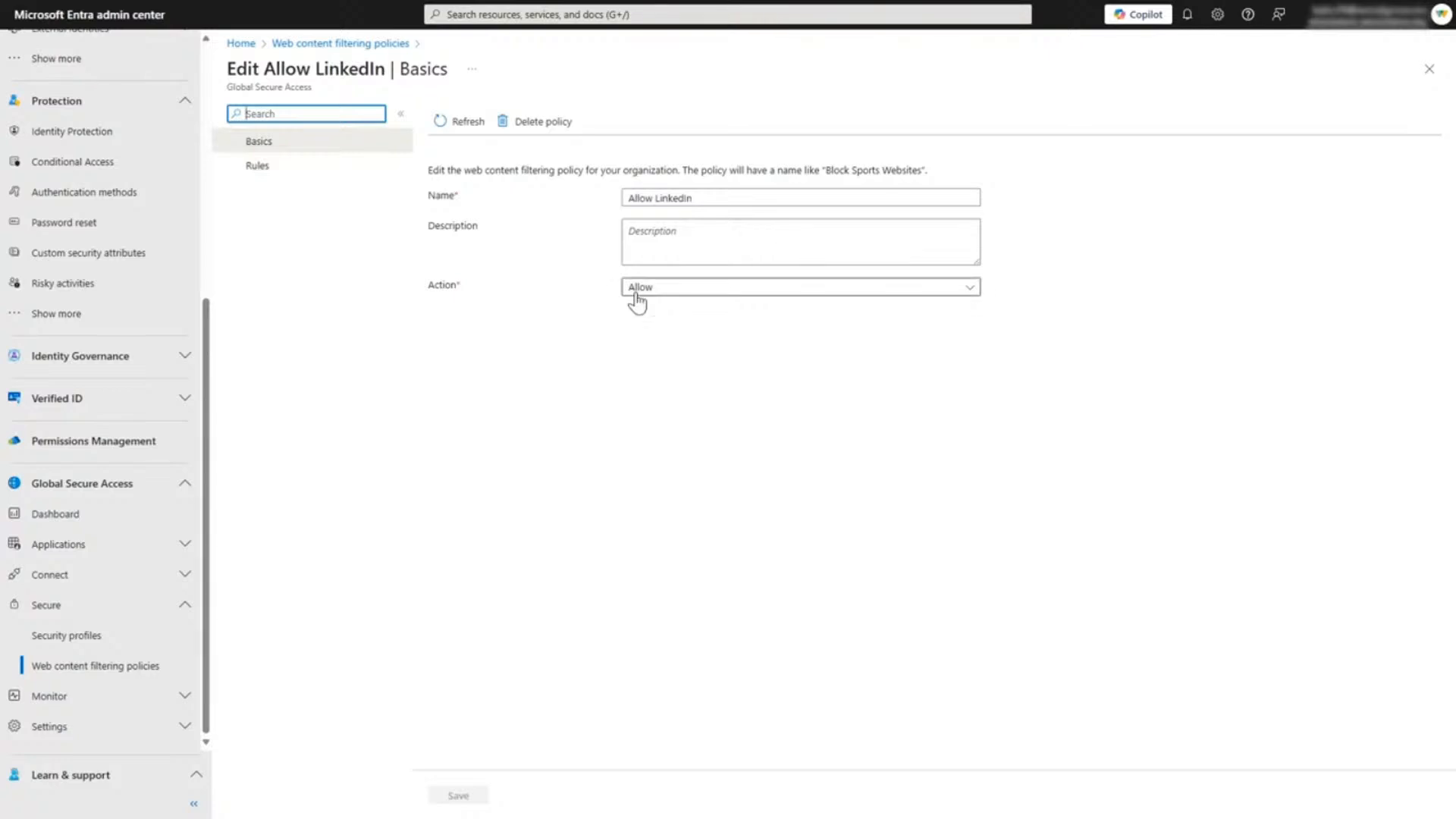
{"action": "left_click", "coordinate": [271, 166]}
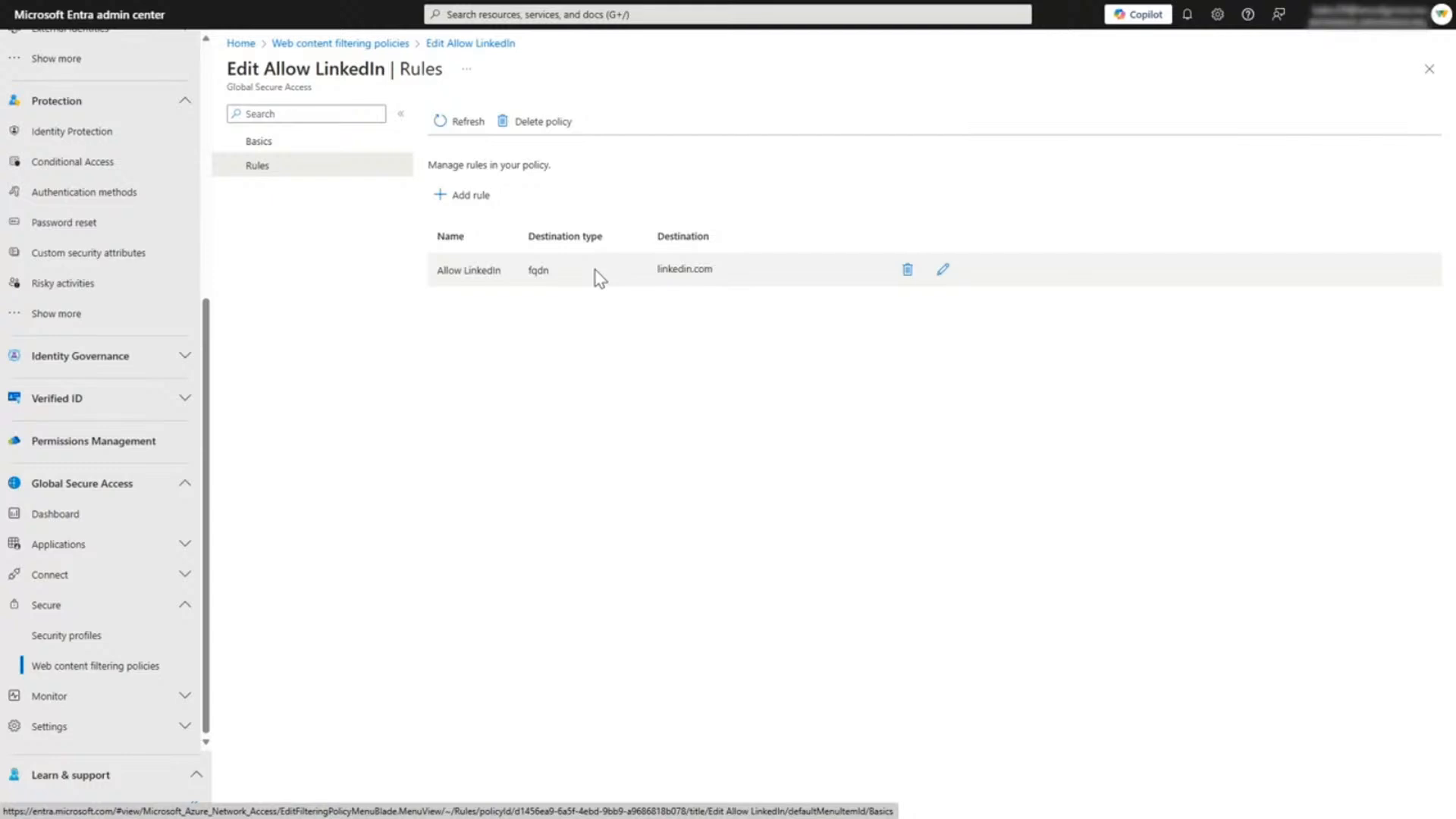
{"action": "left_click", "coordinate": [64, 641]}
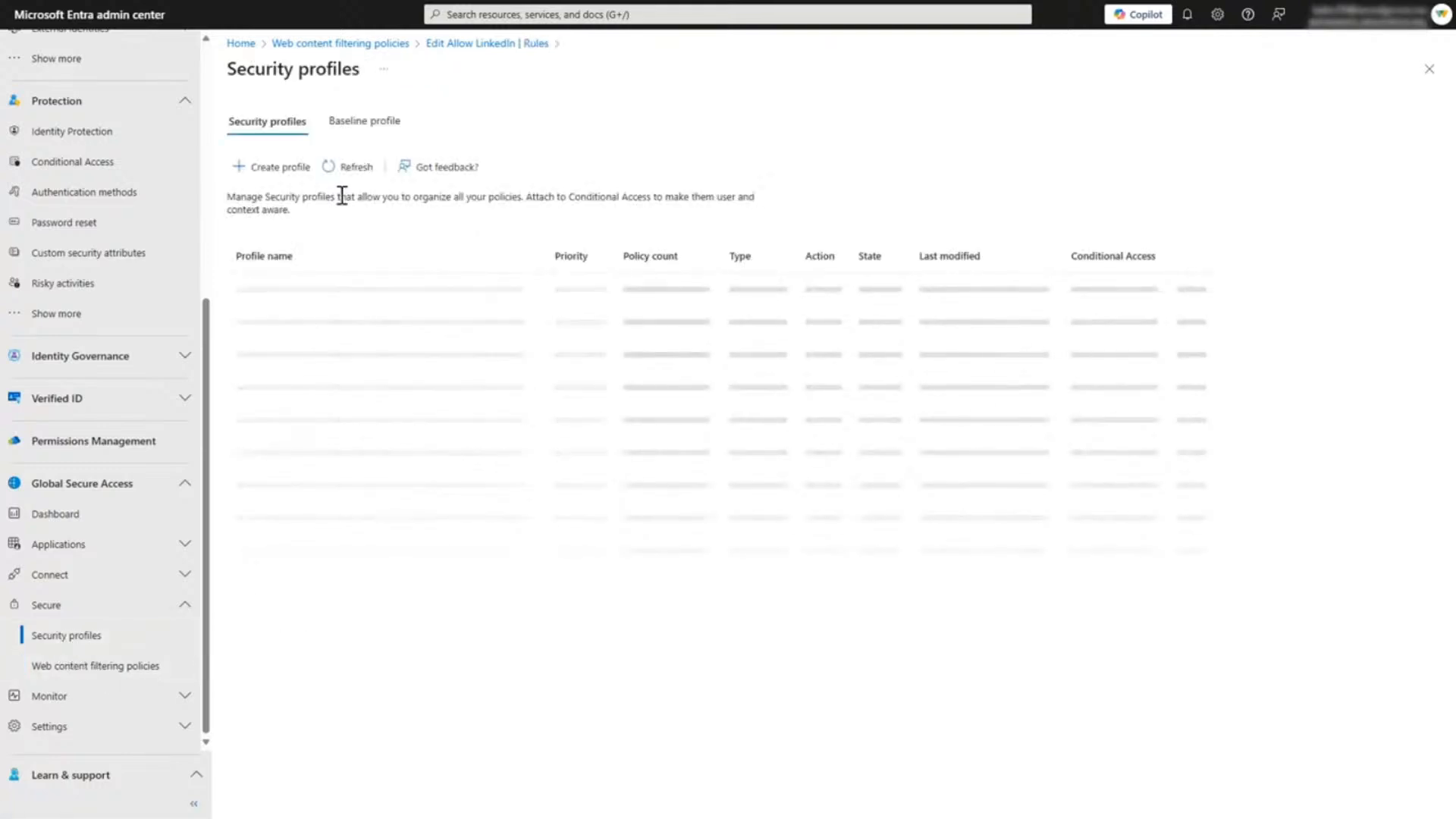
{"action": "left_click", "coordinate": [355, 124]}
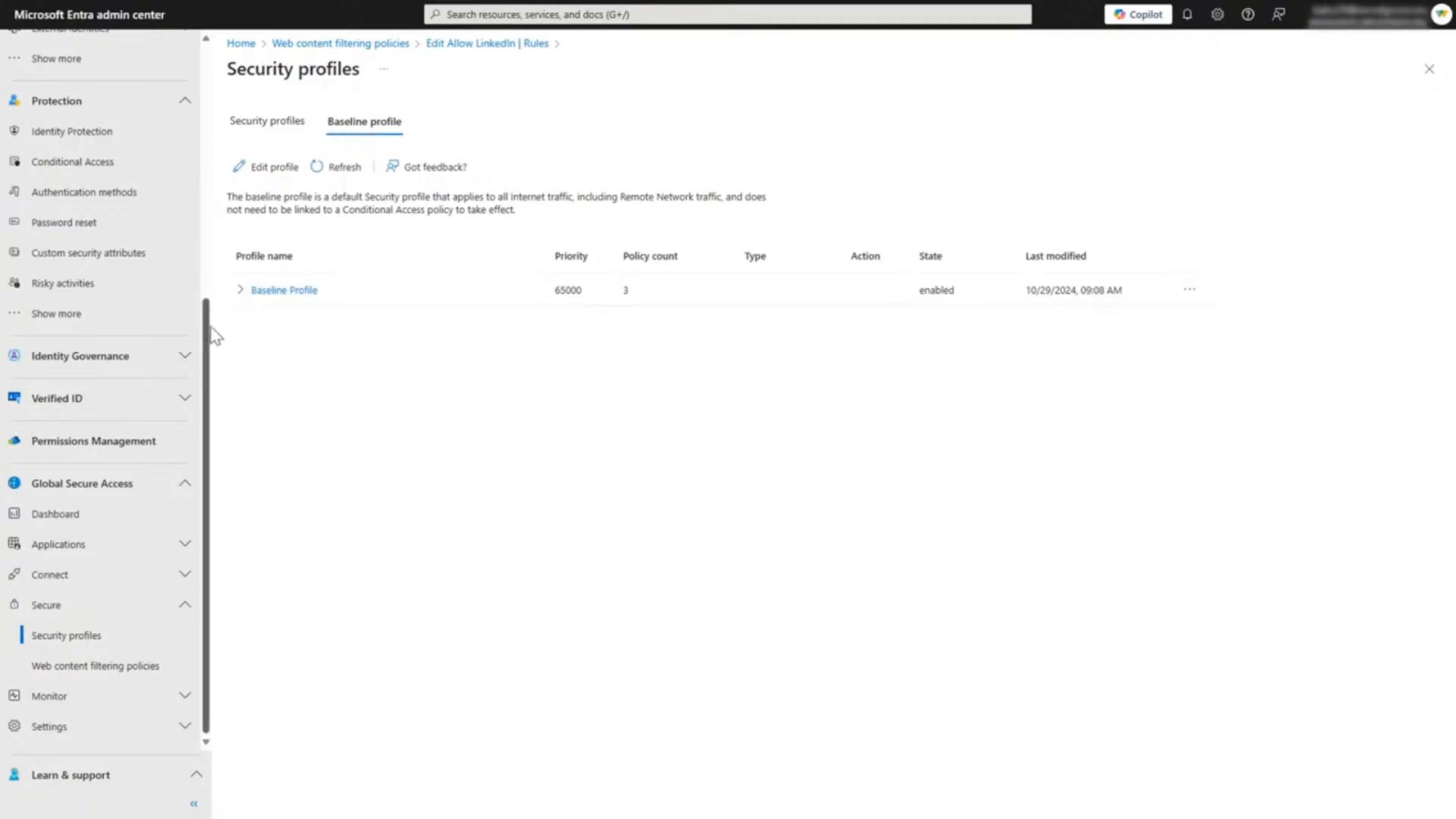
{"action": "left_click", "coordinate": [240, 290]}
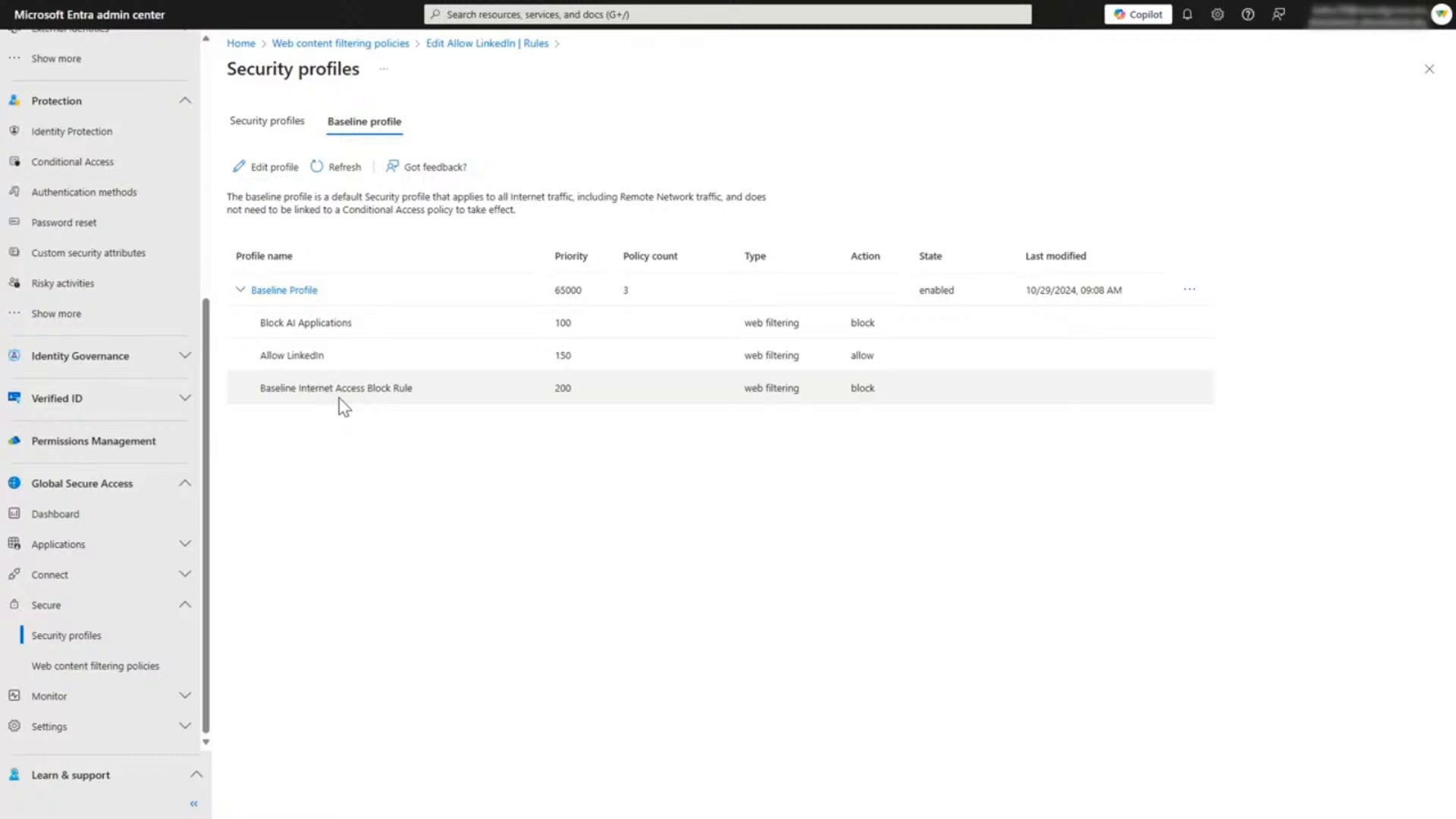
Step: Check the Allow Finance Sites filtering policy's action and rules, and expand Security Profile for Fin dept to view its linked policy
{"action": "left_click", "coordinate": [82, 668]}
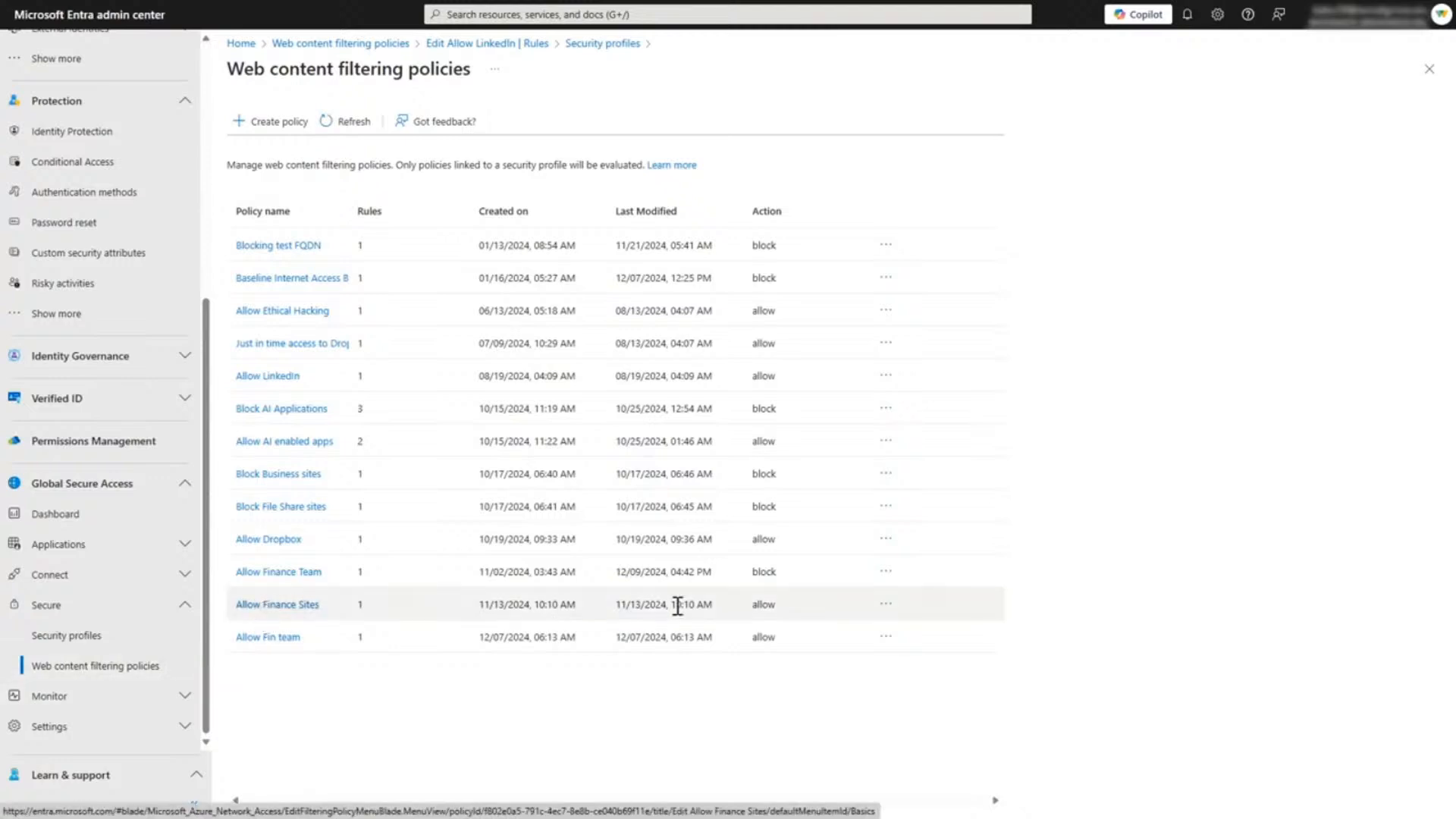
{"action": "left_click", "coordinate": [260, 604]}
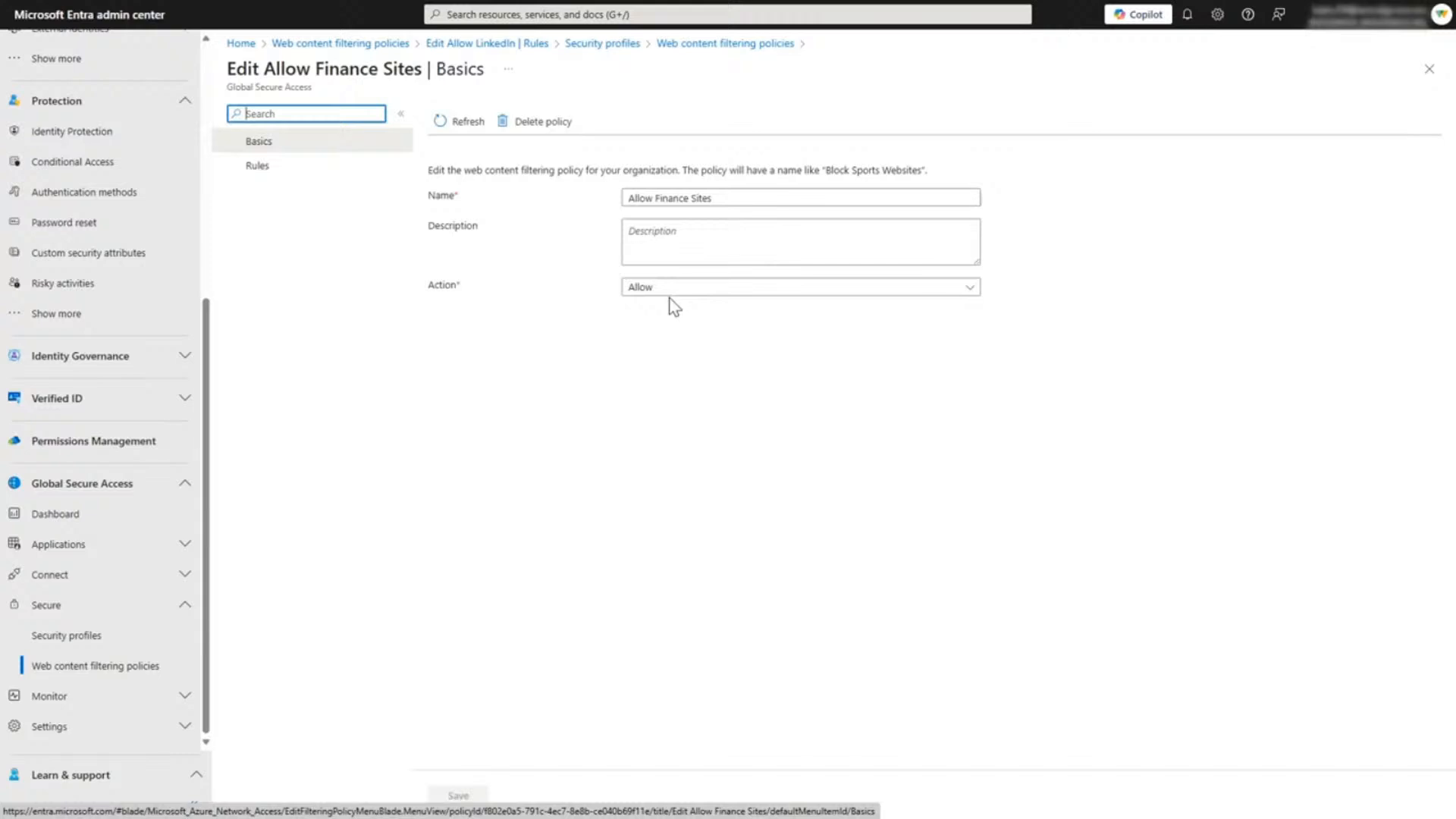
{"action": "left_click", "coordinate": [309, 168]}
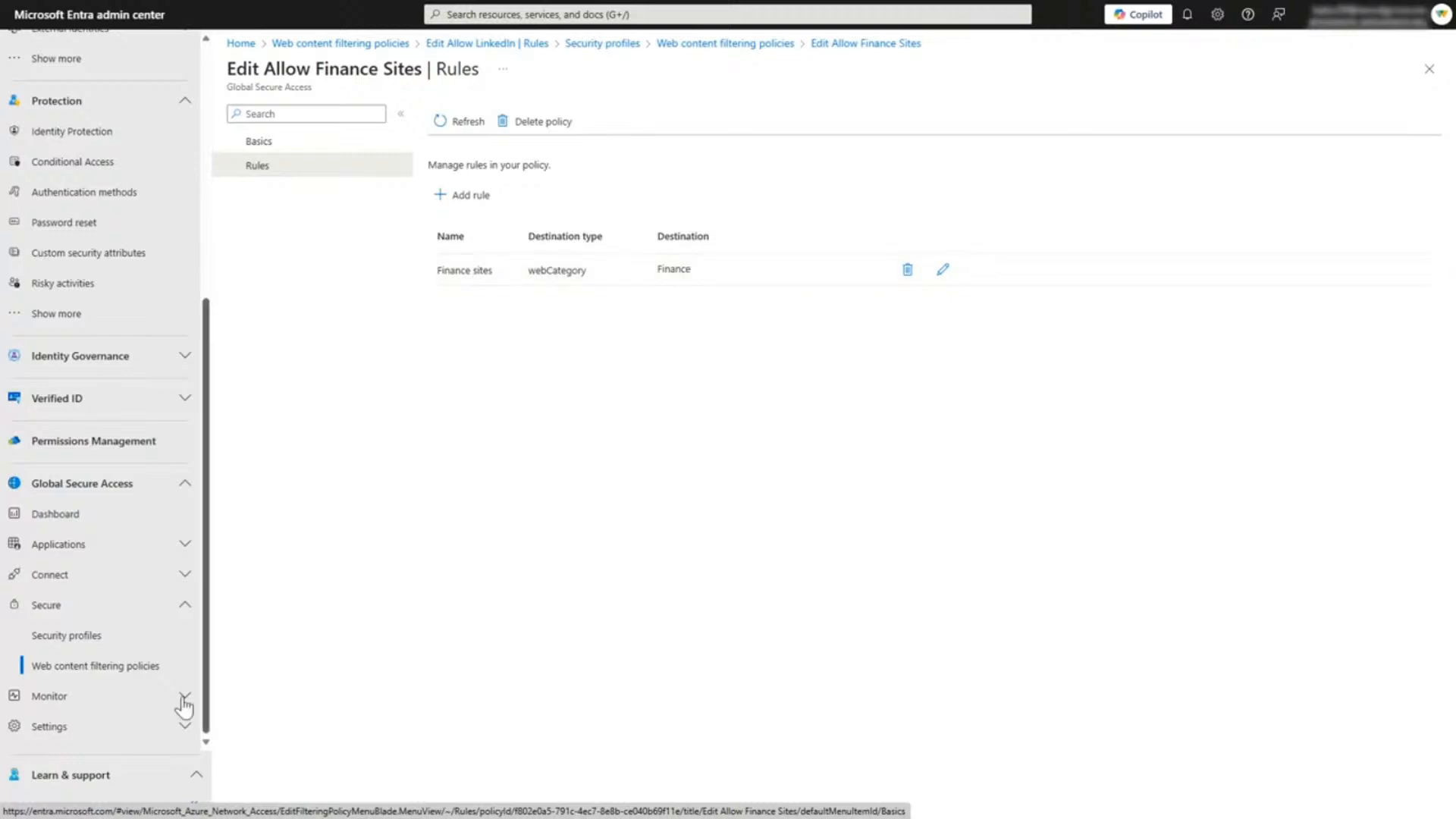
{"action": "left_click", "coordinate": [83, 650]}
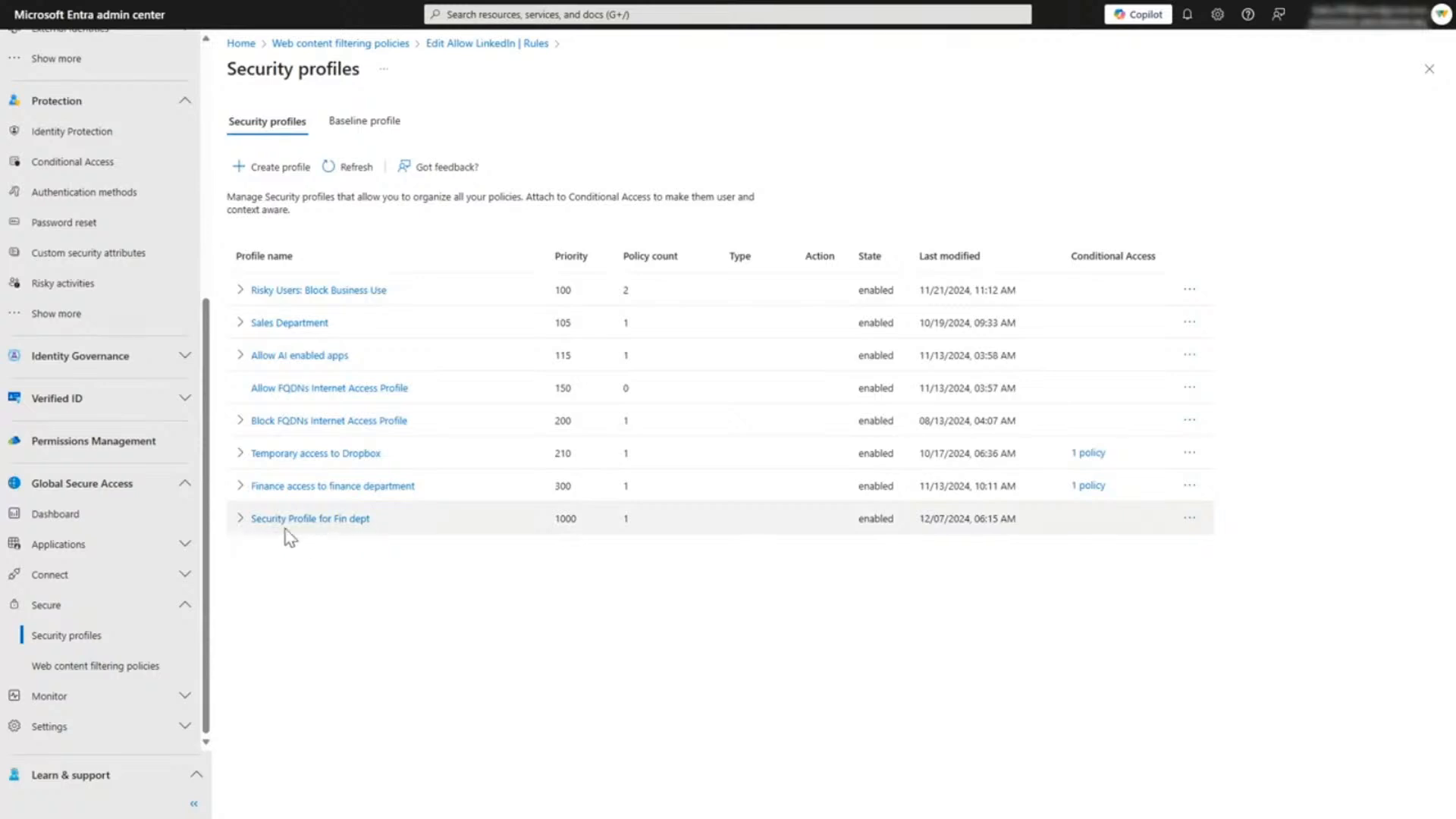
{"action": "left_click", "coordinate": [239, 520]}
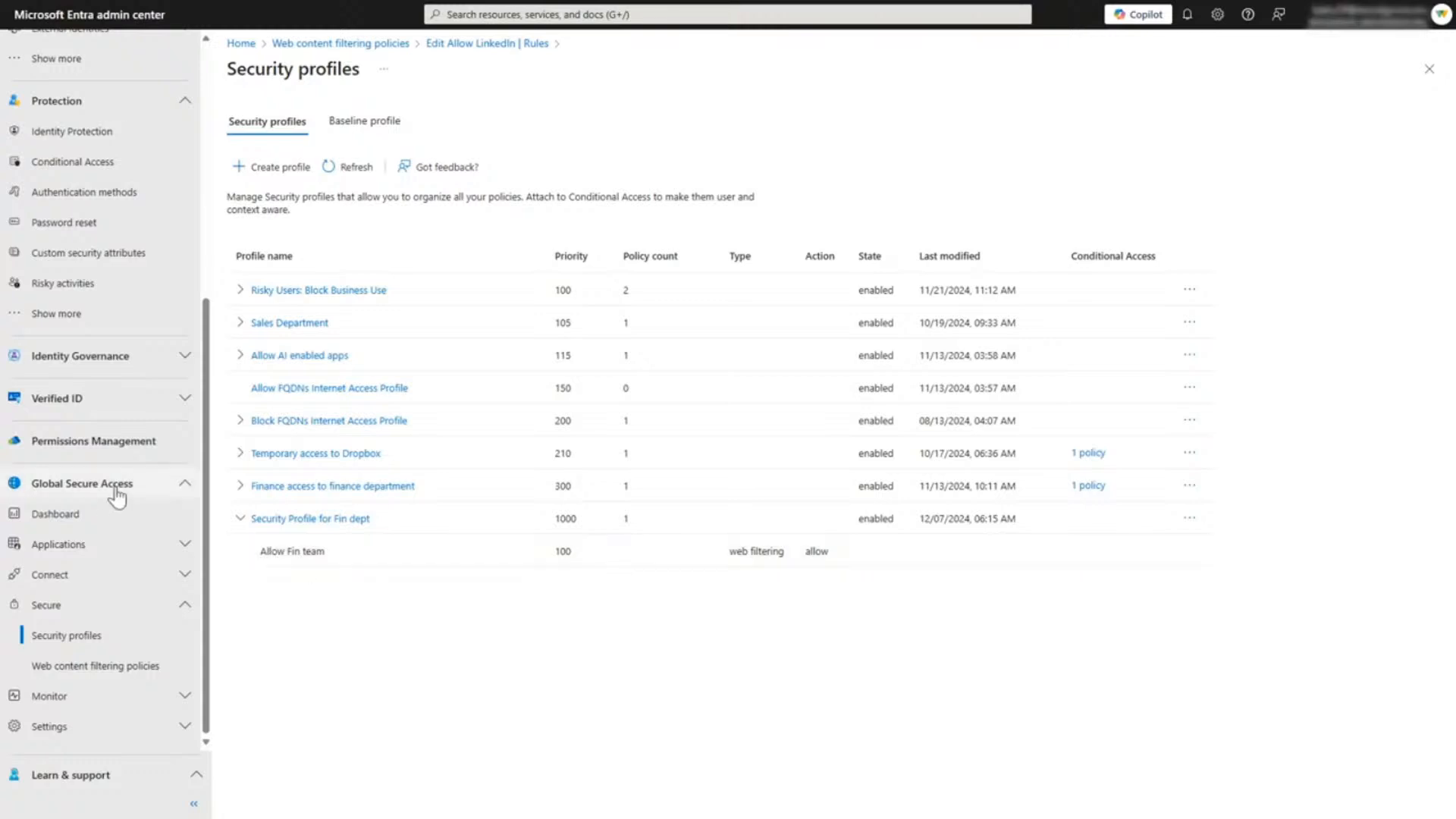
Step: Find the Conditional Access policy "CA34 - IA - Allow traffic to finance web sites" by searching ca34, and view its included users and groups
{"action": "left_click", "coordinate": [70, 174]}
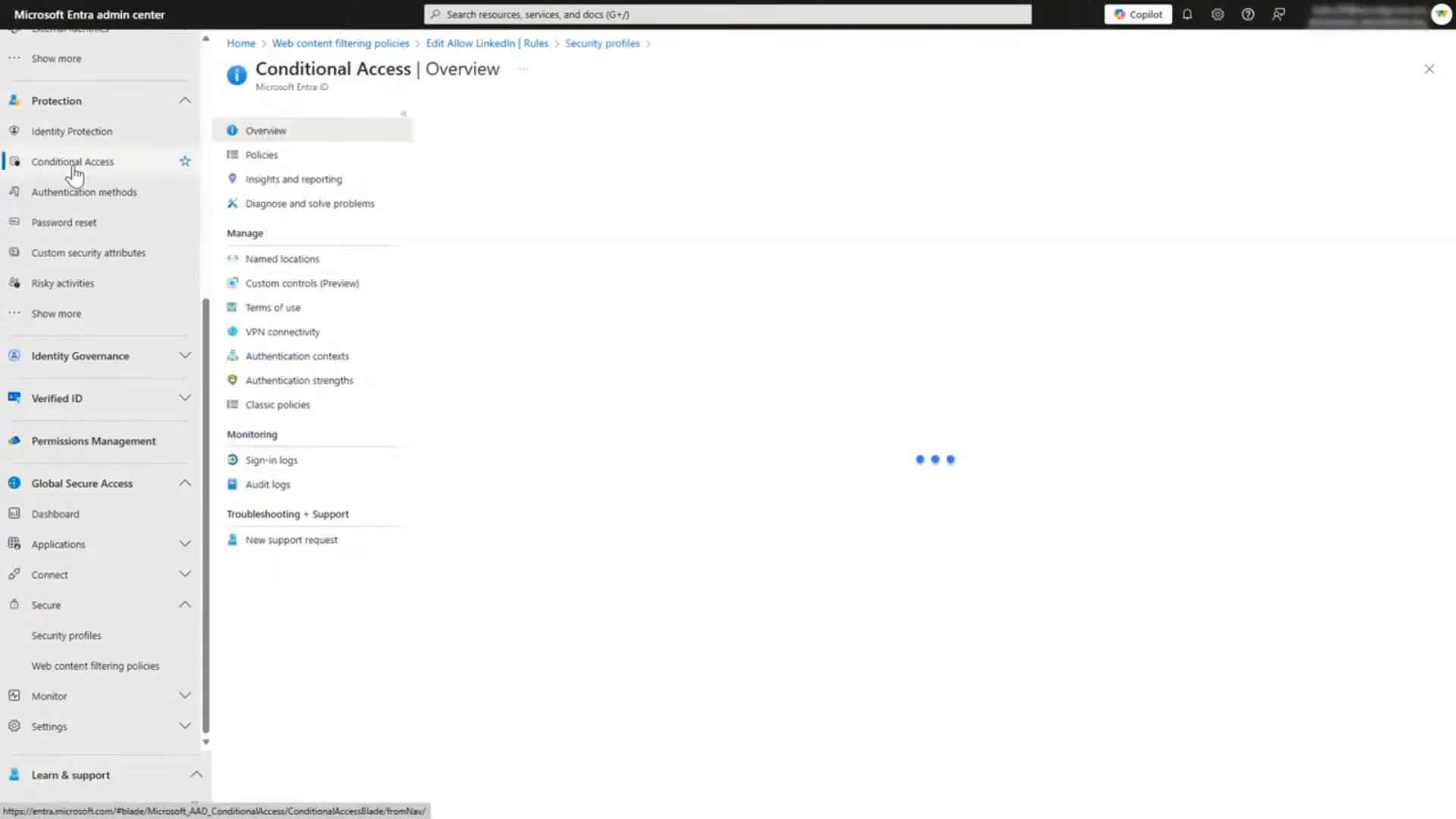
{"action": "left_click", "coordinate": [276, 157]}
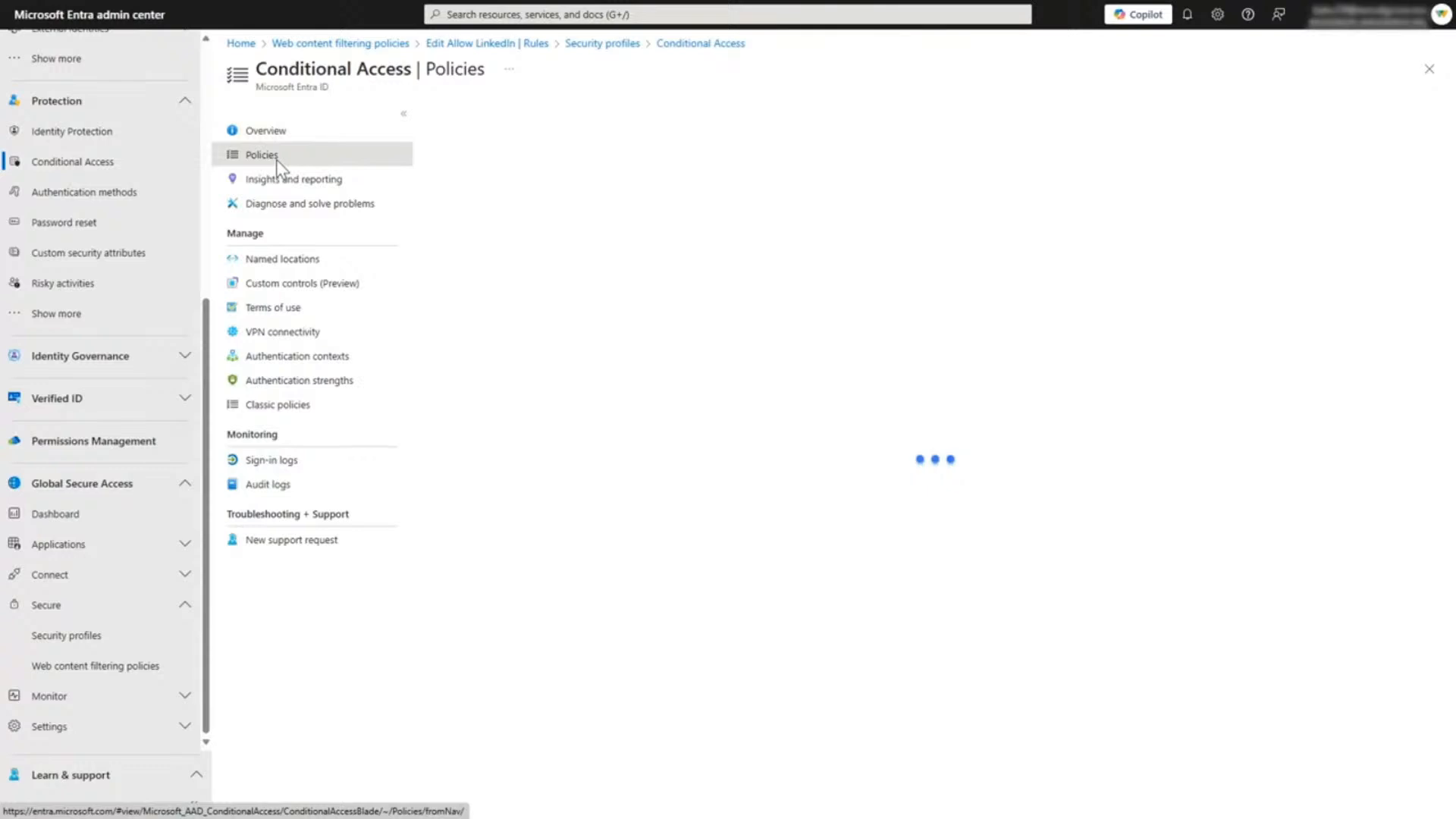
{"action": "left_click", "coordinate": [501, 252]}
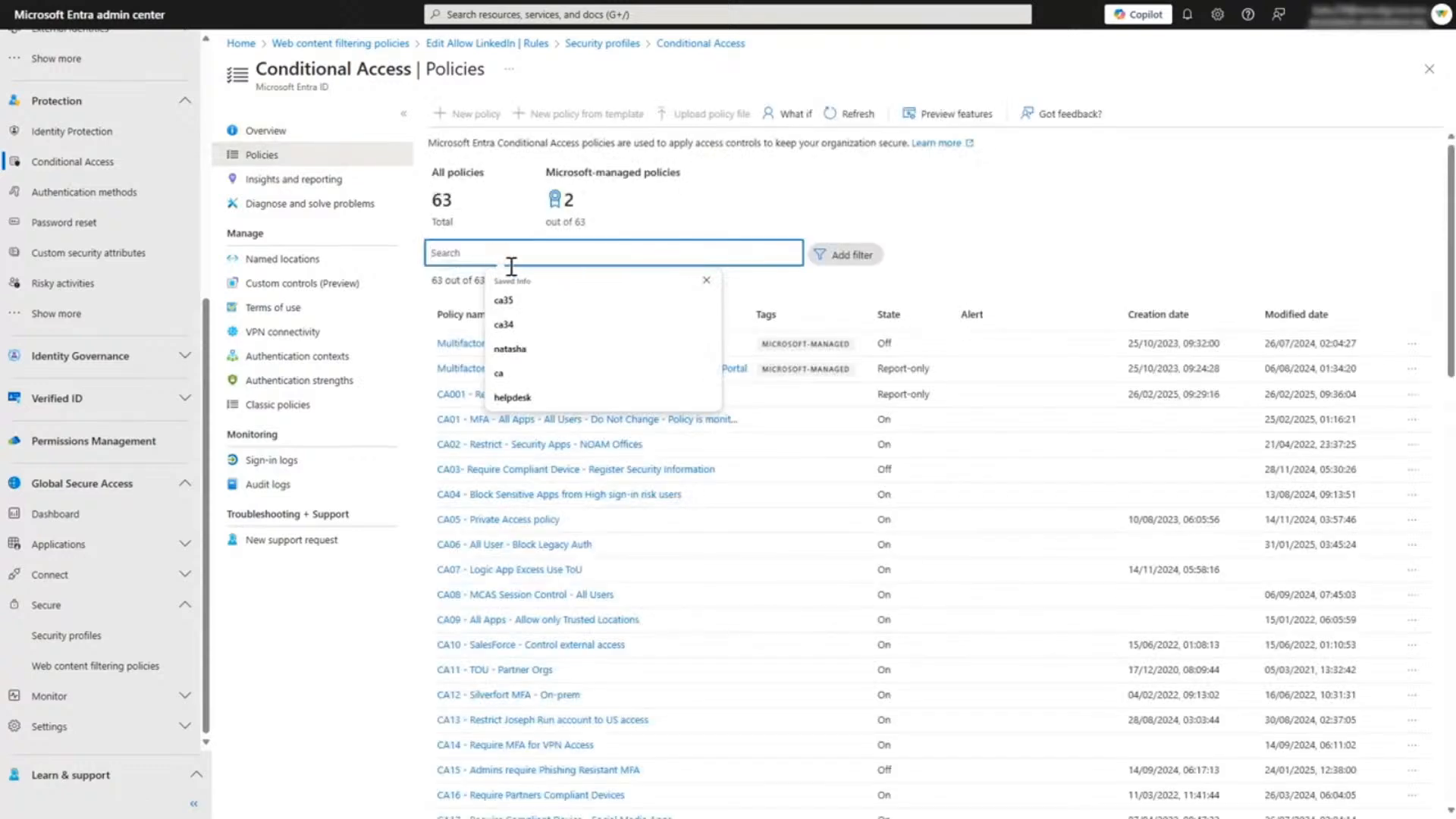
{"action": "left_click", "coordinate": [508, 324]}
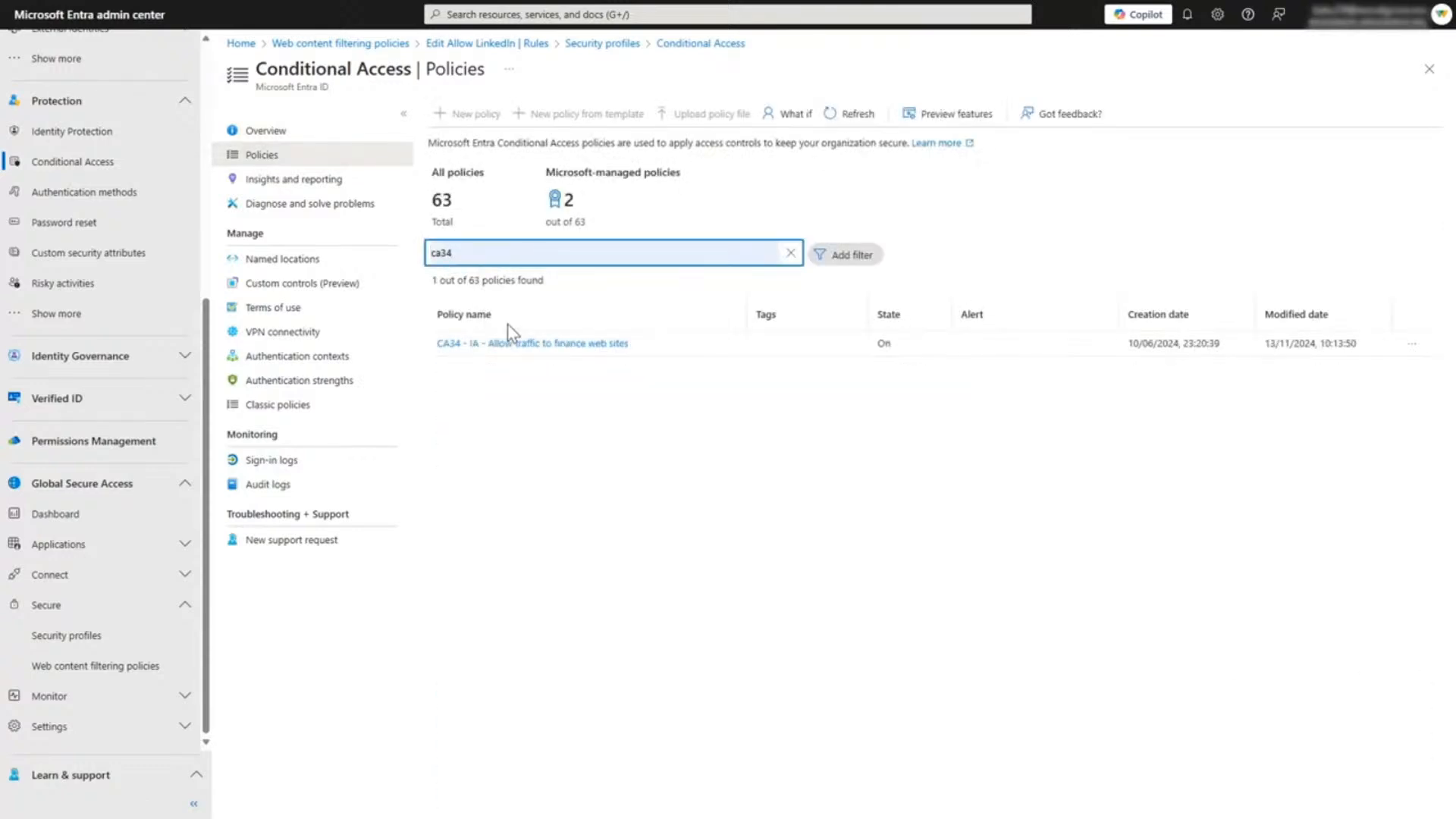
{"action": "left_click", "coordinate": [497, 345]}
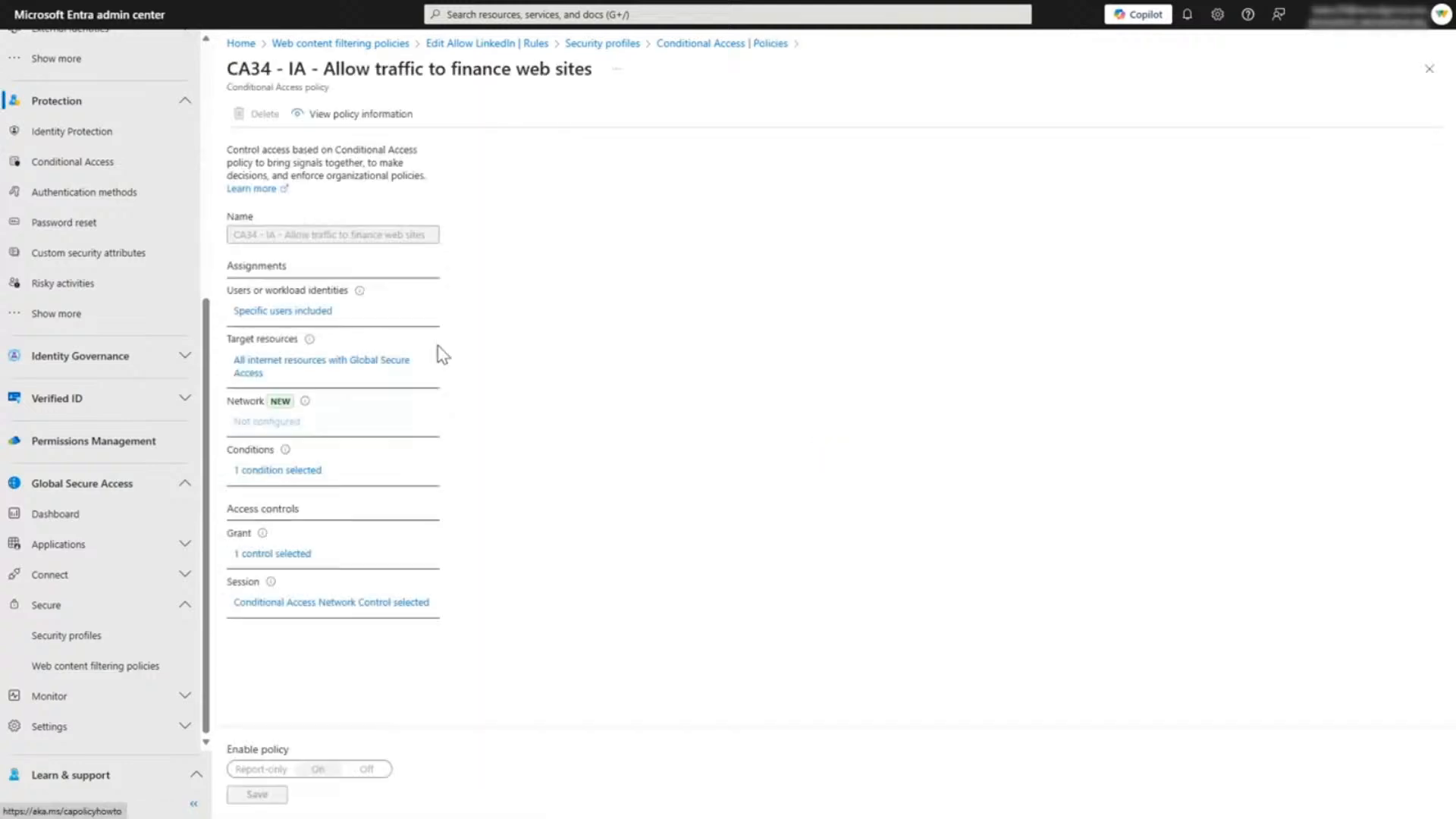
{"action": "left_click", "coordinate": [274, 312]}
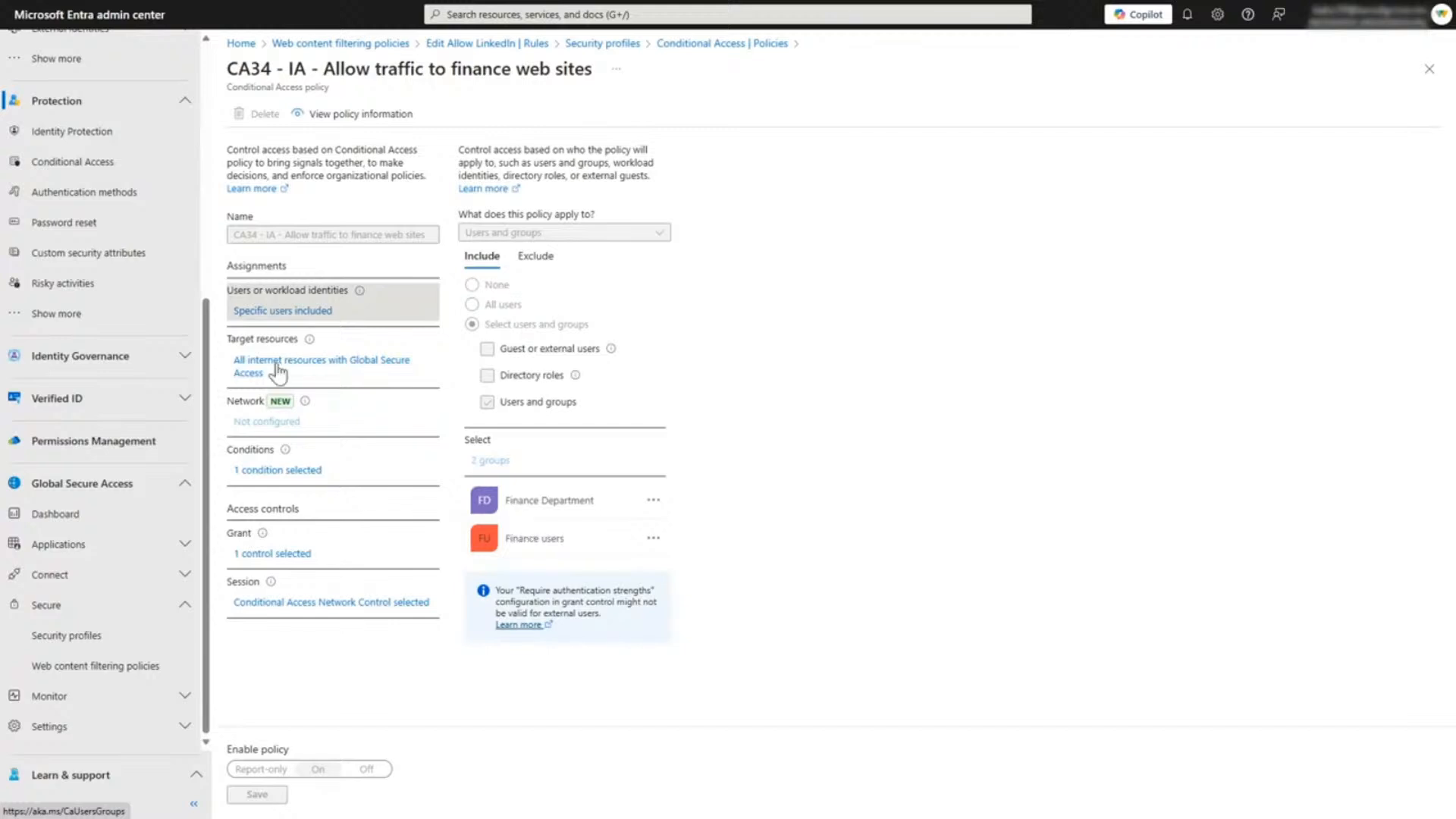
Step: Review the CA34 policy's target resources, sign-in risk condition, and its grant and session controls
{"action": "left_click", "coordinate": [277, 367]}
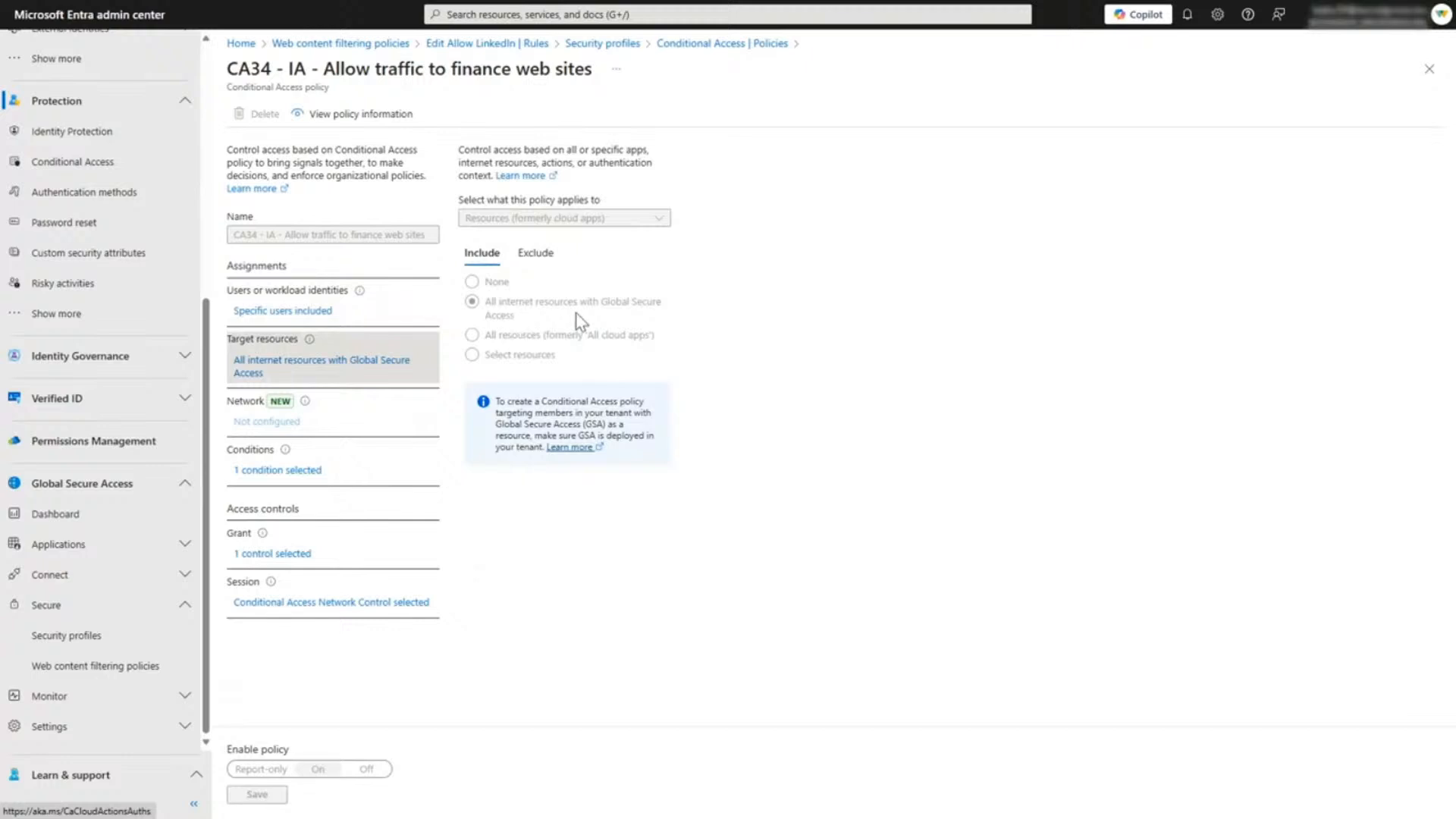
{"action": "left_click", "coordinate": [262, 470]}
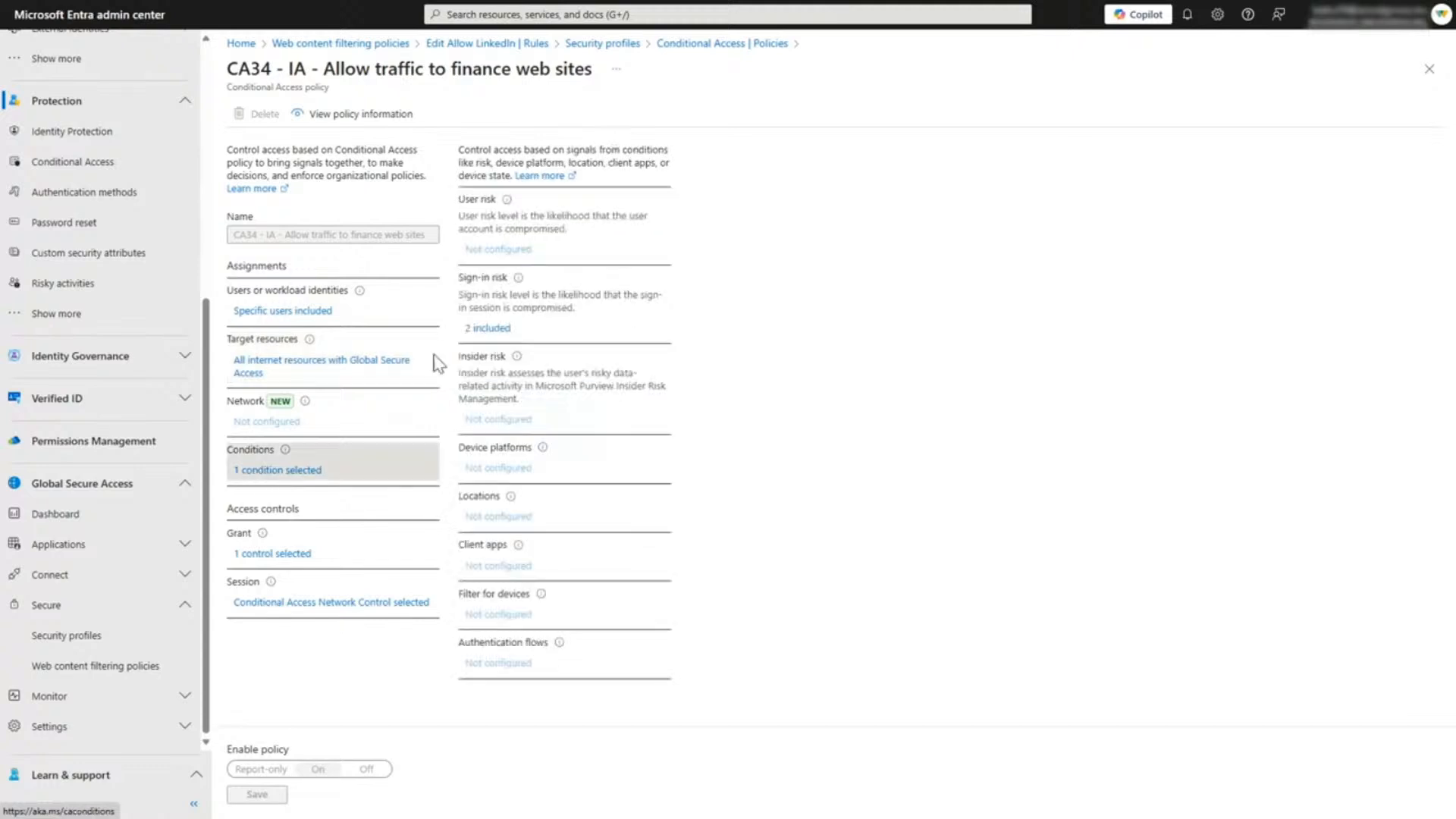
{"action": "left_click", "coordinate": [486, 329]}
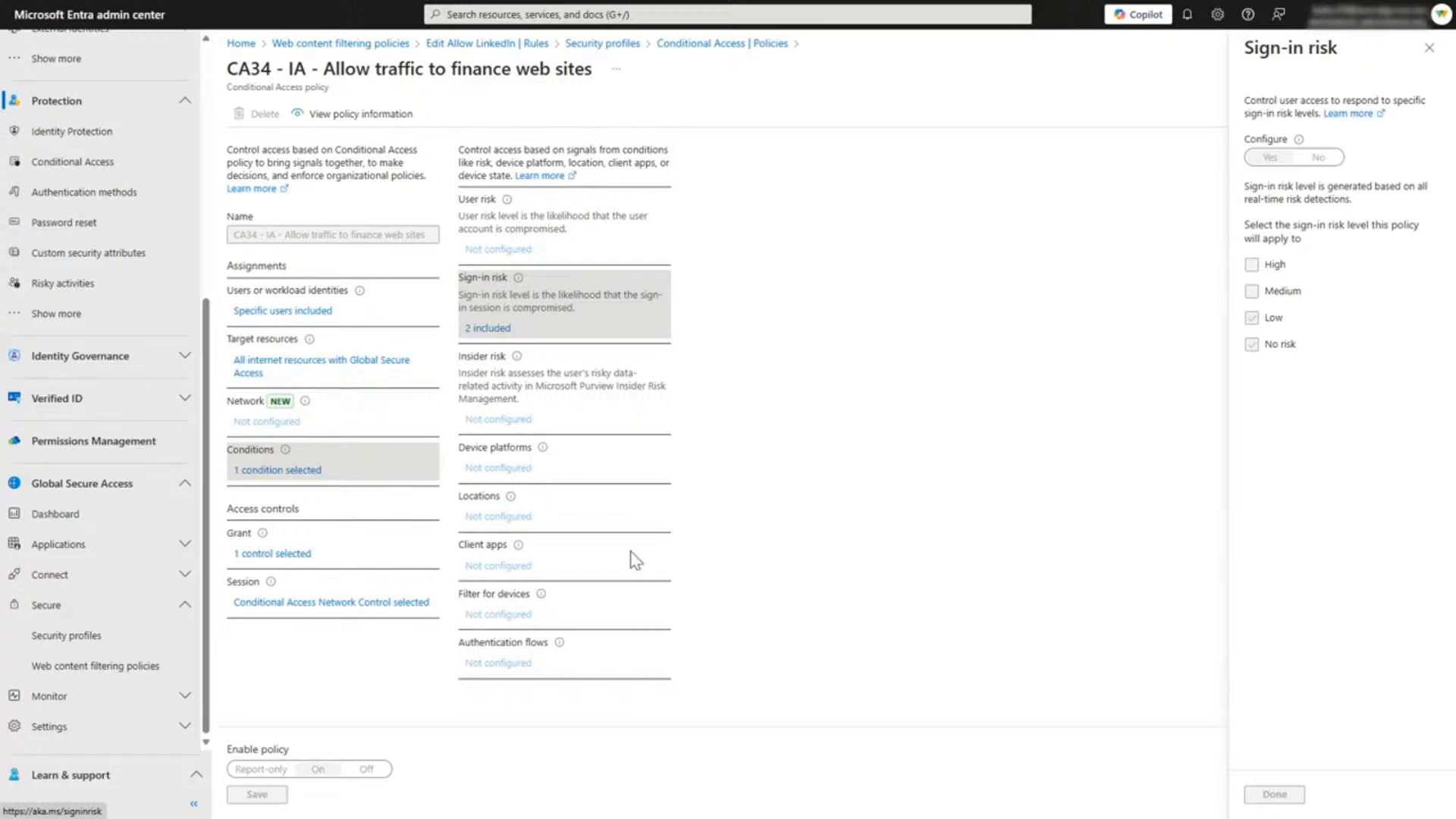
{"action": "left_click", "coordinate": [301, 556]}
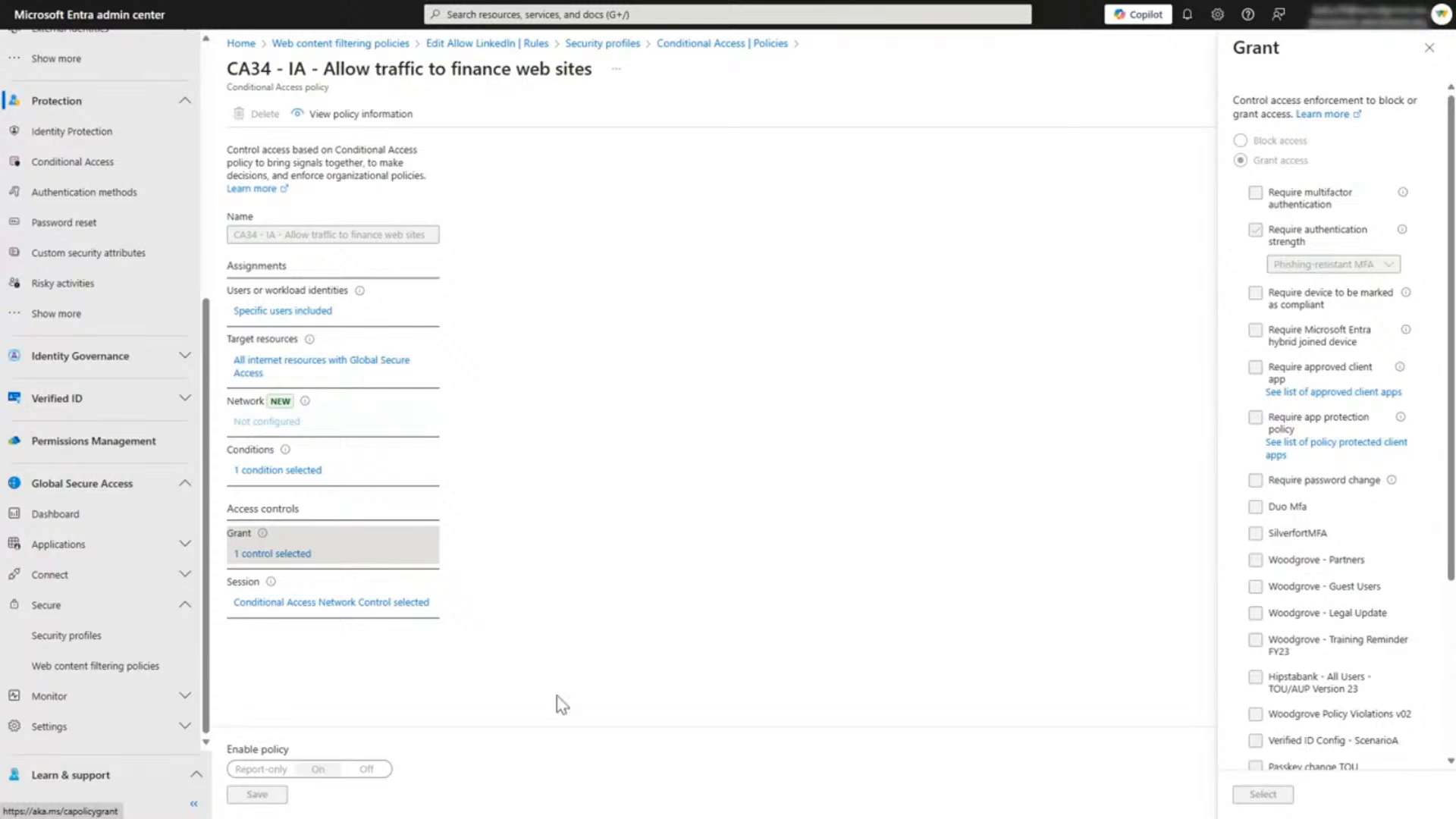
{"action": "left_click", "coordinate": [273, 604]}
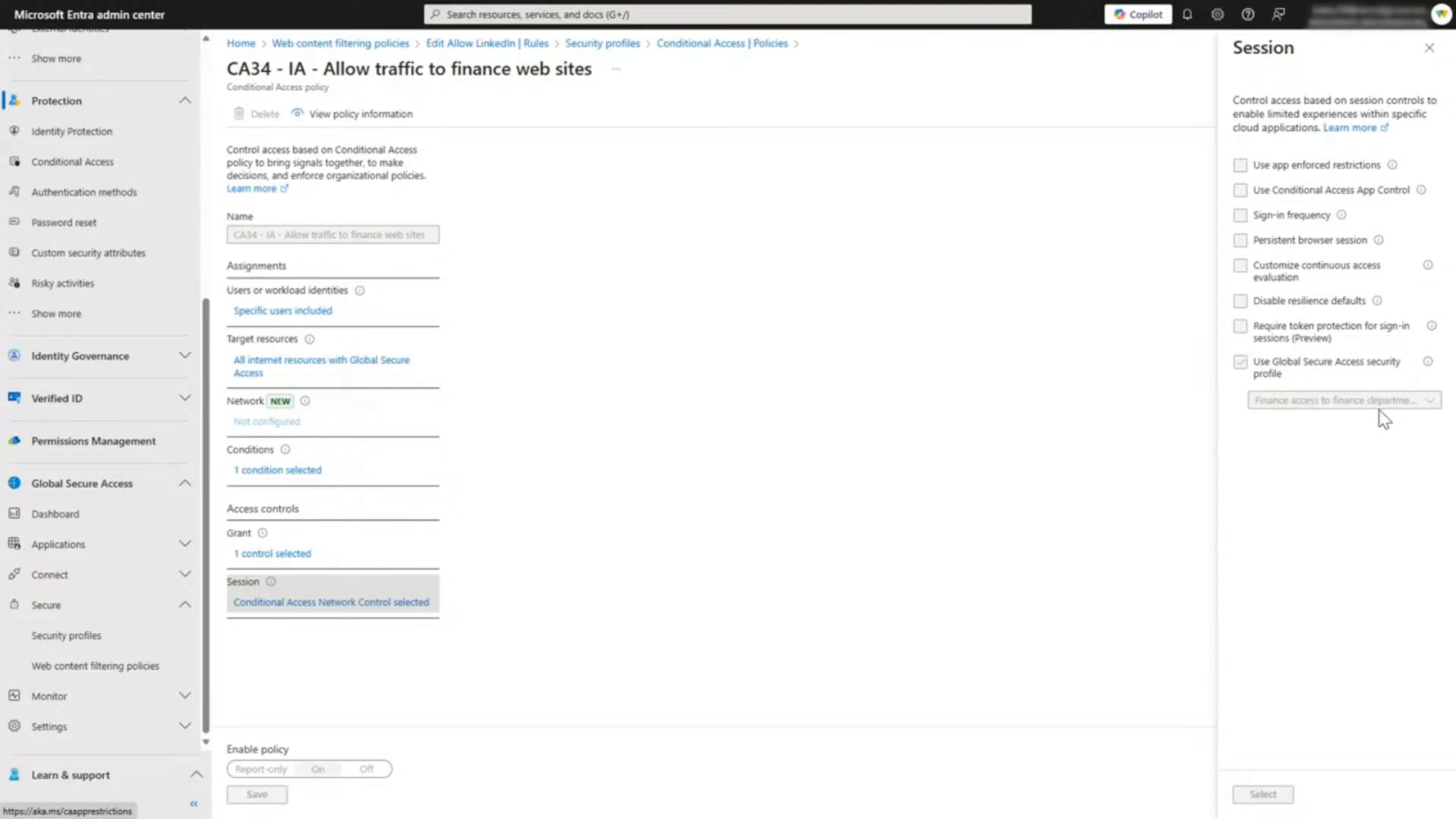
Step: Check the rules of the Allow Dropbox filtering policy, and expand the Temporary access to Dropbox security profile to view its linked policy
{"action": "left_click", "coordinate": [114, 666]}
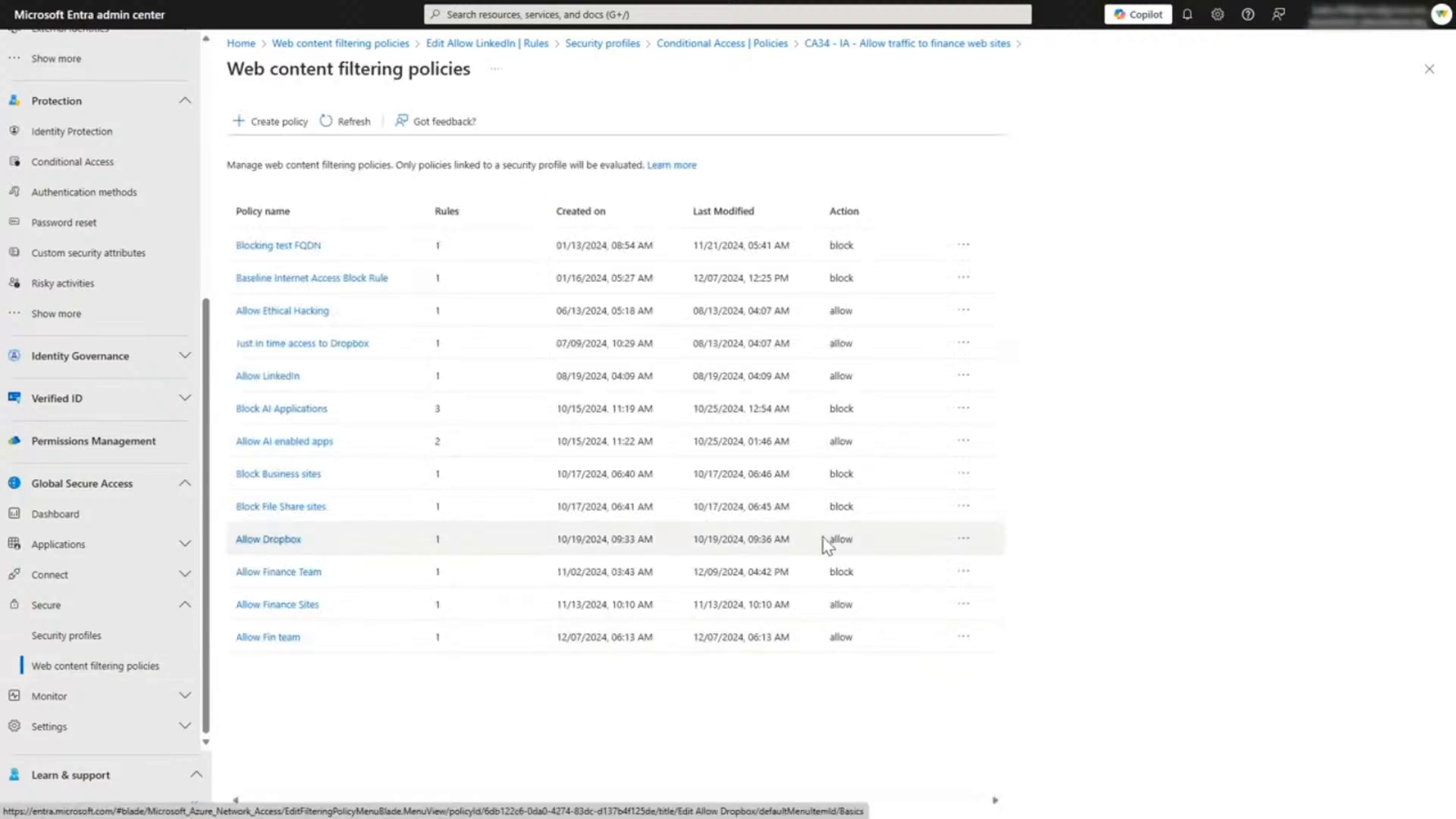
{"action": "left_click", "coordinate": [271, 541]}
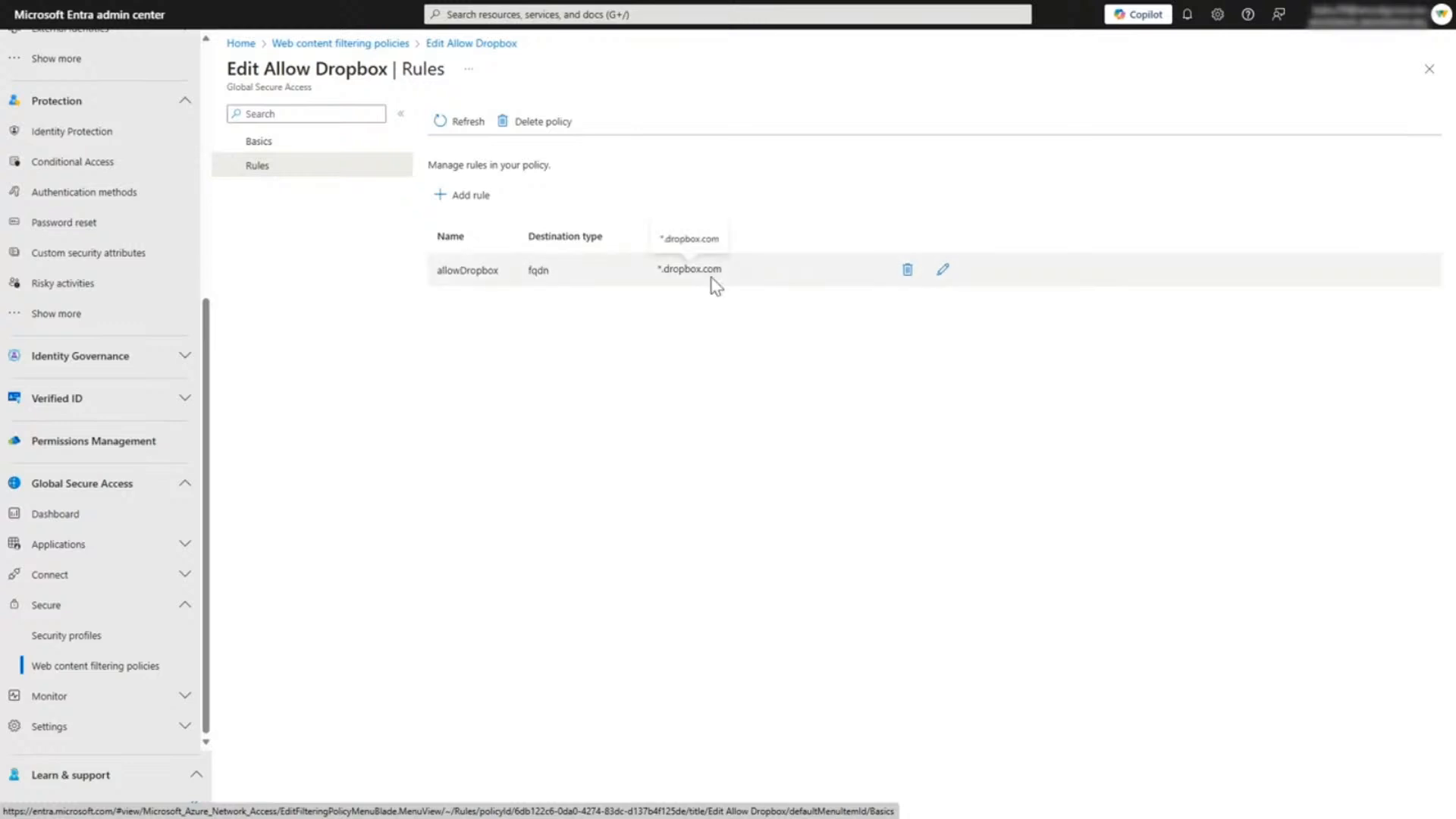
{"action": "left_click", "coordinate": [103, 640]}
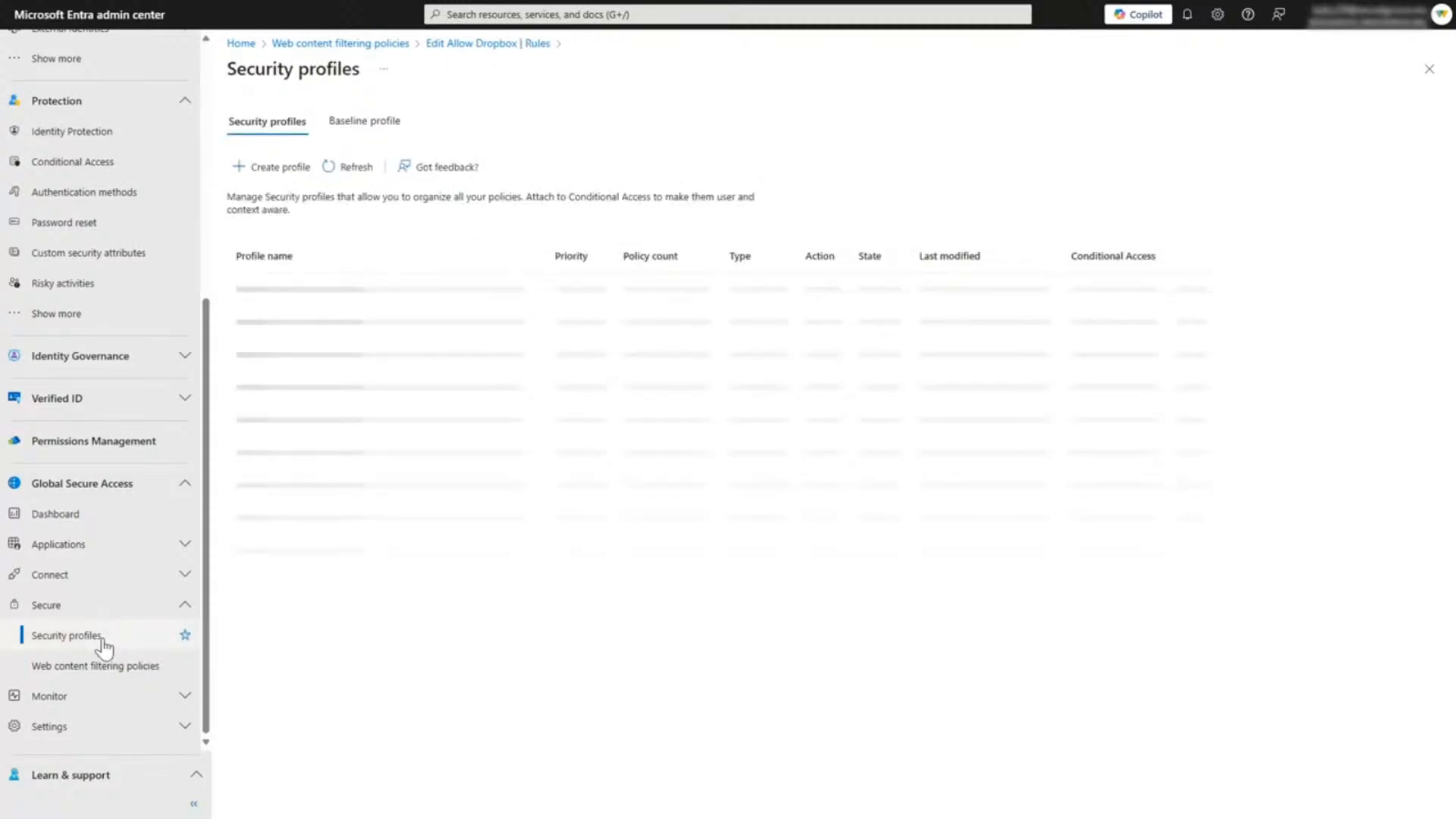
{"action": "left_click", "coordinate": [241, 455]}
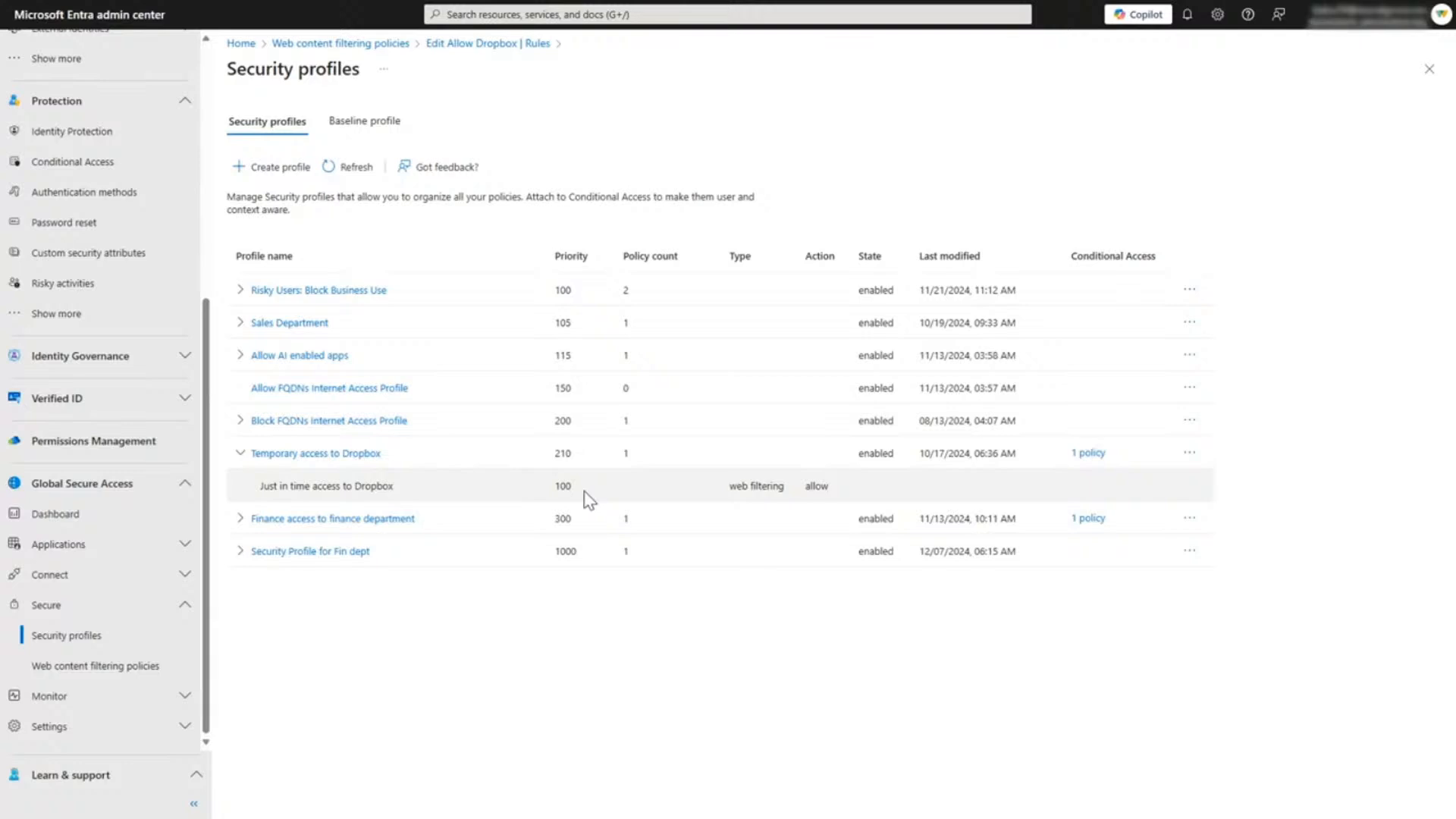
Step: Find the Conditional Access policy "CA35 - Ondemand Dropbox Access" by searching ca35, and open it
{"action": "left_click", "coordinate": [79, 171]}
{"action": "left_click", "coordinate": [370, 163]}
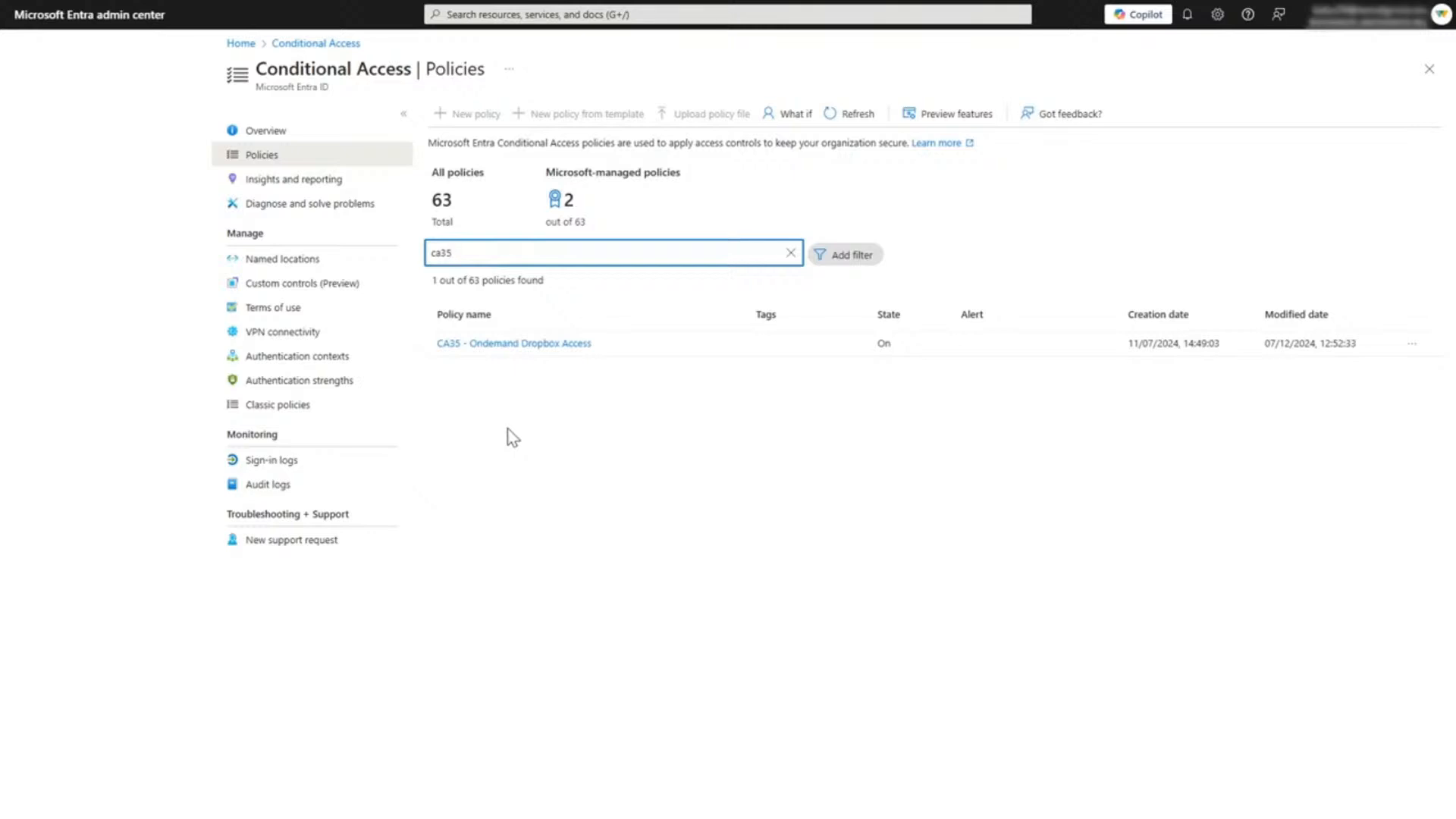
{"action": "left_click", "coordinate": [525, 345]}
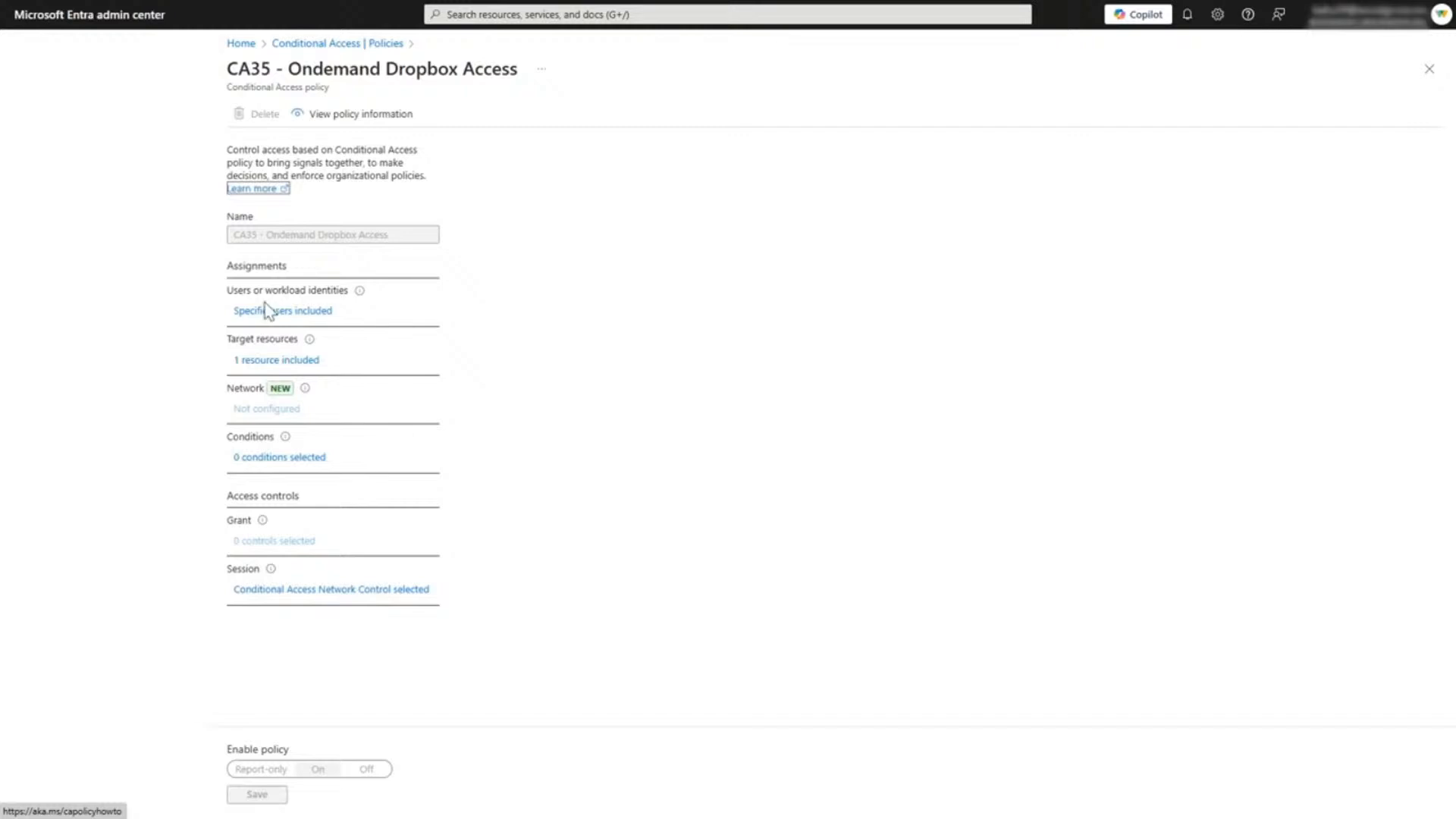
Step: Examine the CA35 policy's included users, target resources and session controls, and close Conditional Access without changes
{"action": "left_click", "coordinate": [282, 312]}
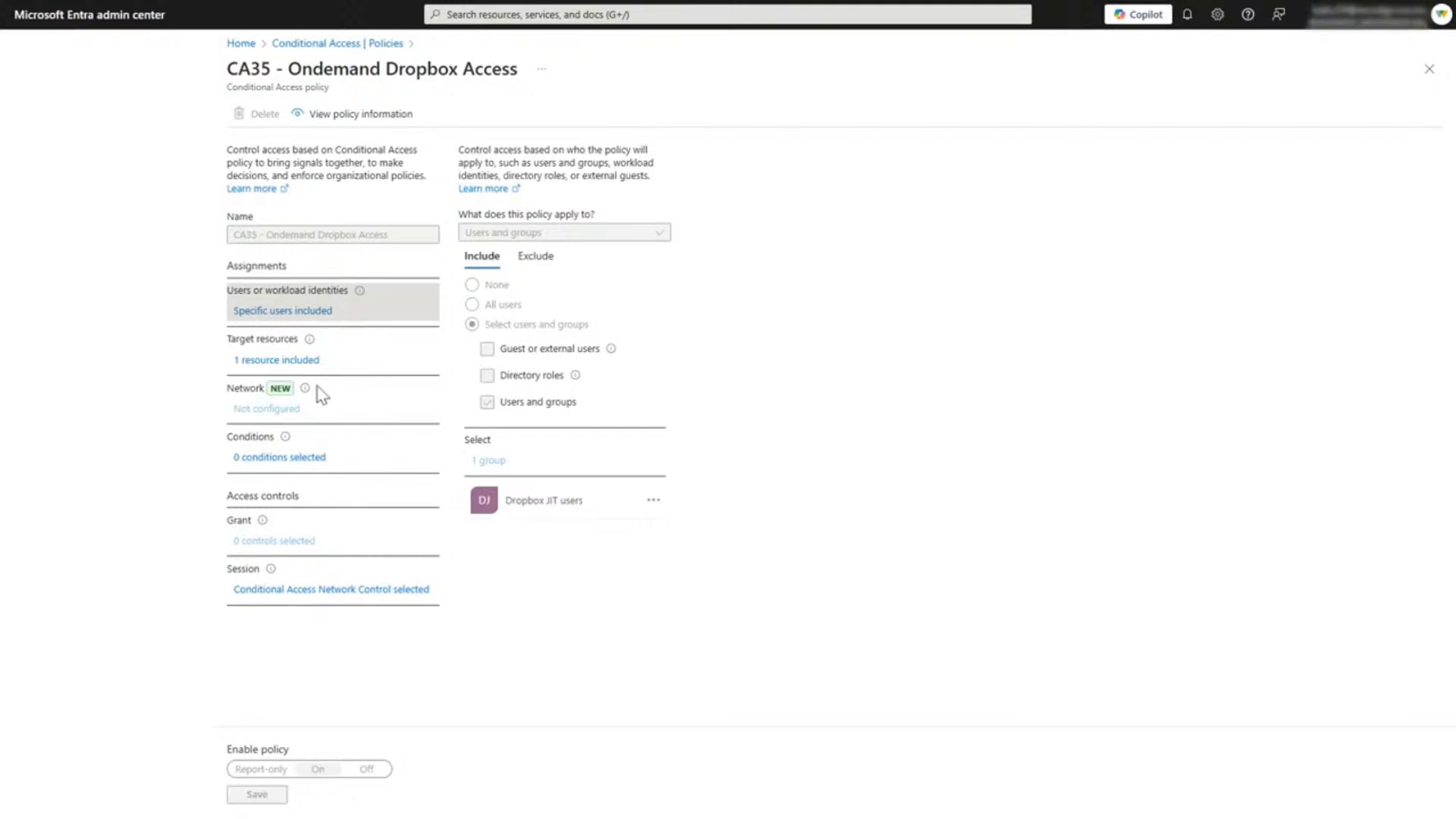
{"action": "left_click", "coordinate": [298, 370]}
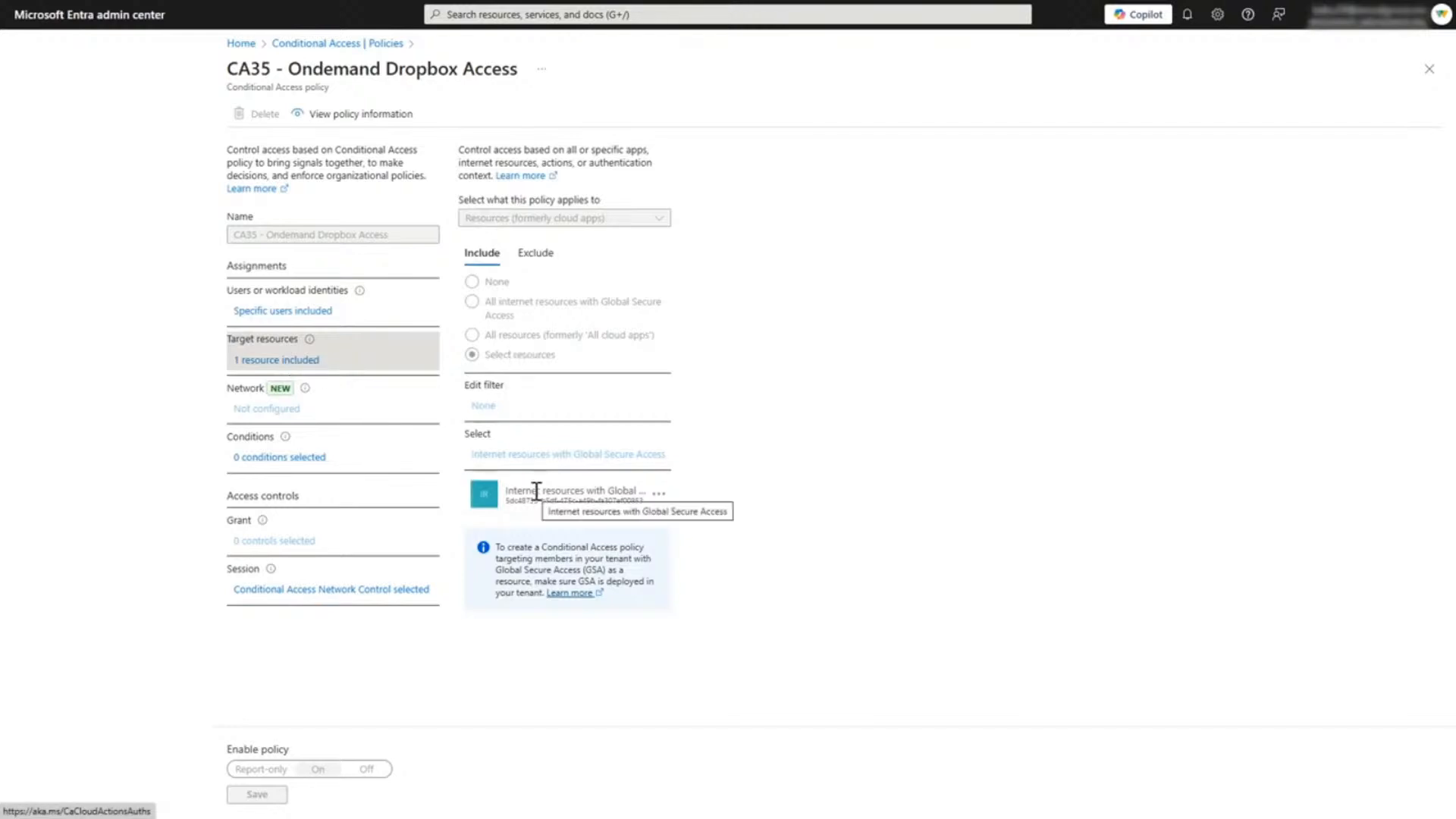
{"action": "left_click", "coordinate": [320, 593]}
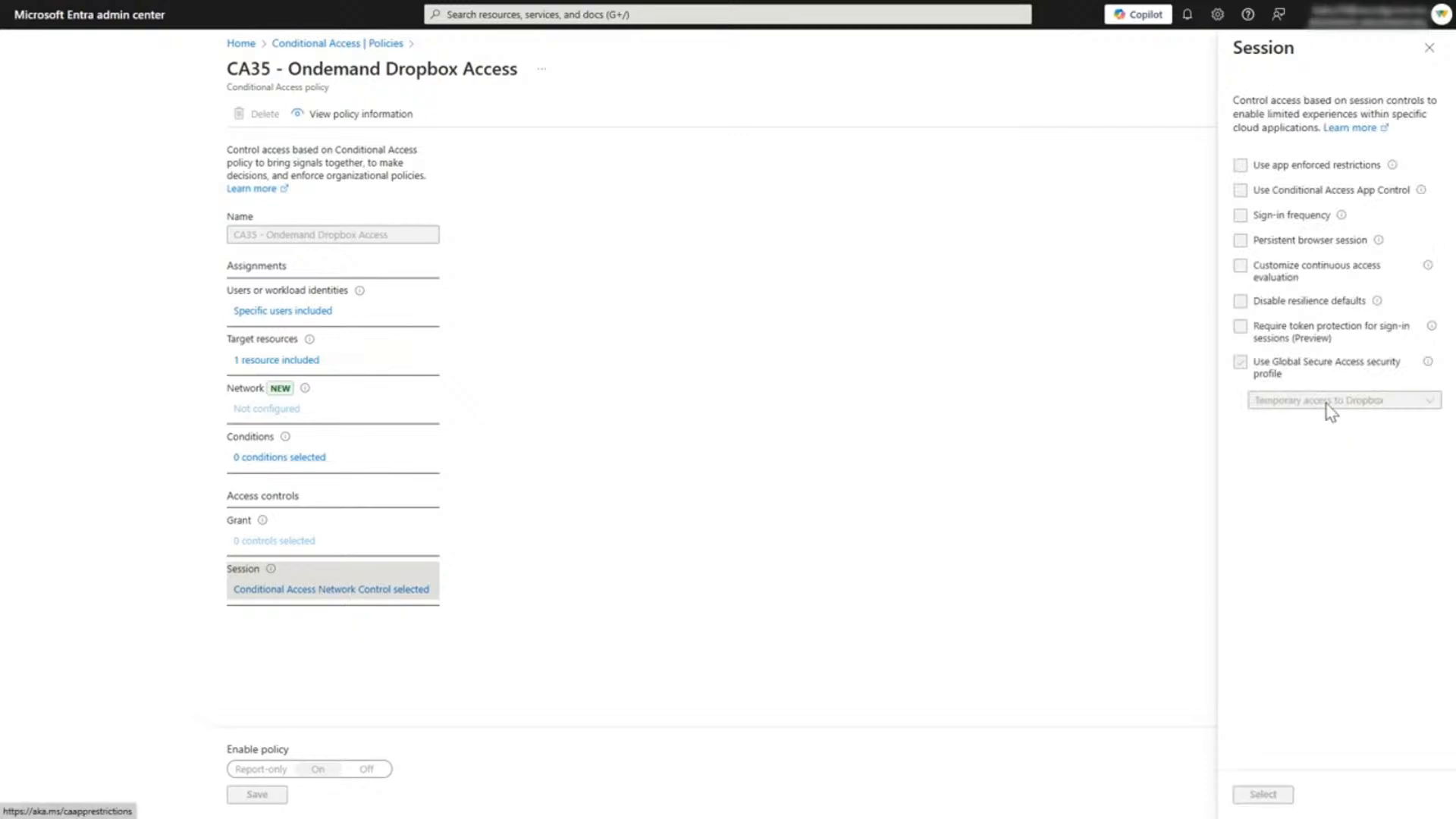
{"action": "left_click", "coordinate": [1429, 47]}
{"action": "left_click", "coordinate": [1432, 74]}
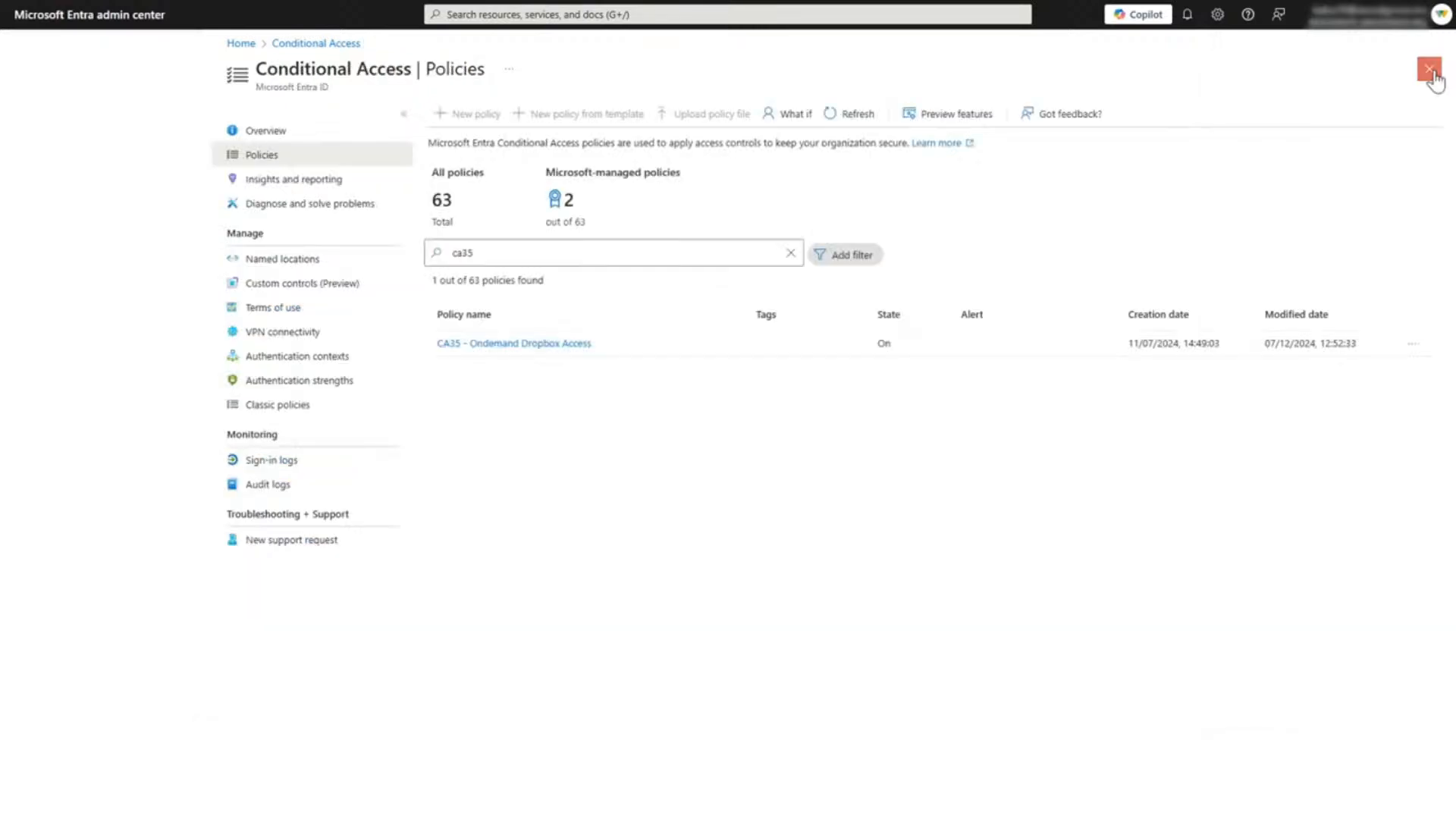
{"action": "left_click", "coordinate": [1429, 70]}
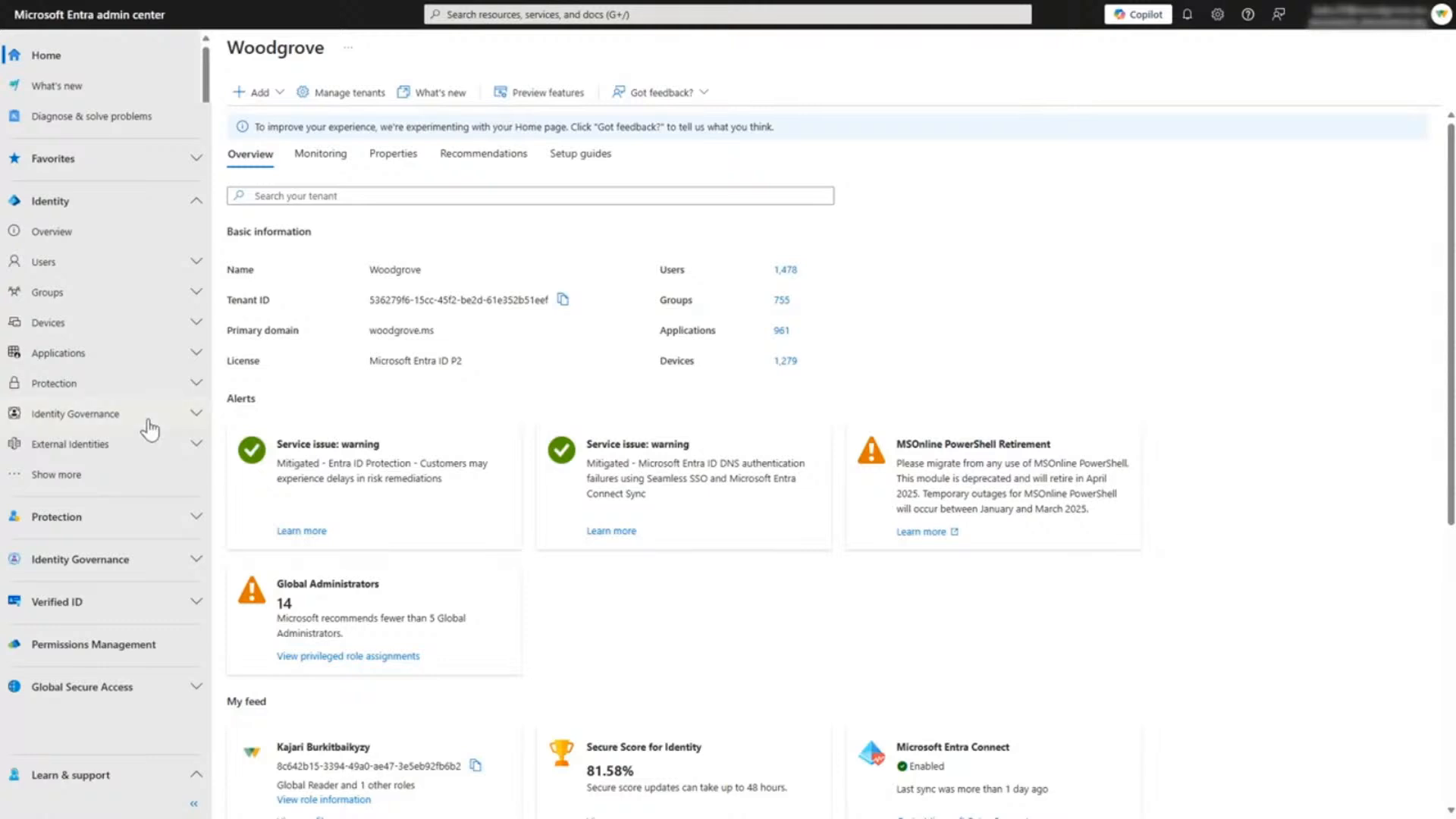
Step: Find the Finance Team - Dropbox Access package in Entitlement management by searching access packages for fina, and open it
{"action": "left_click", "coordinate": [149, 429]}
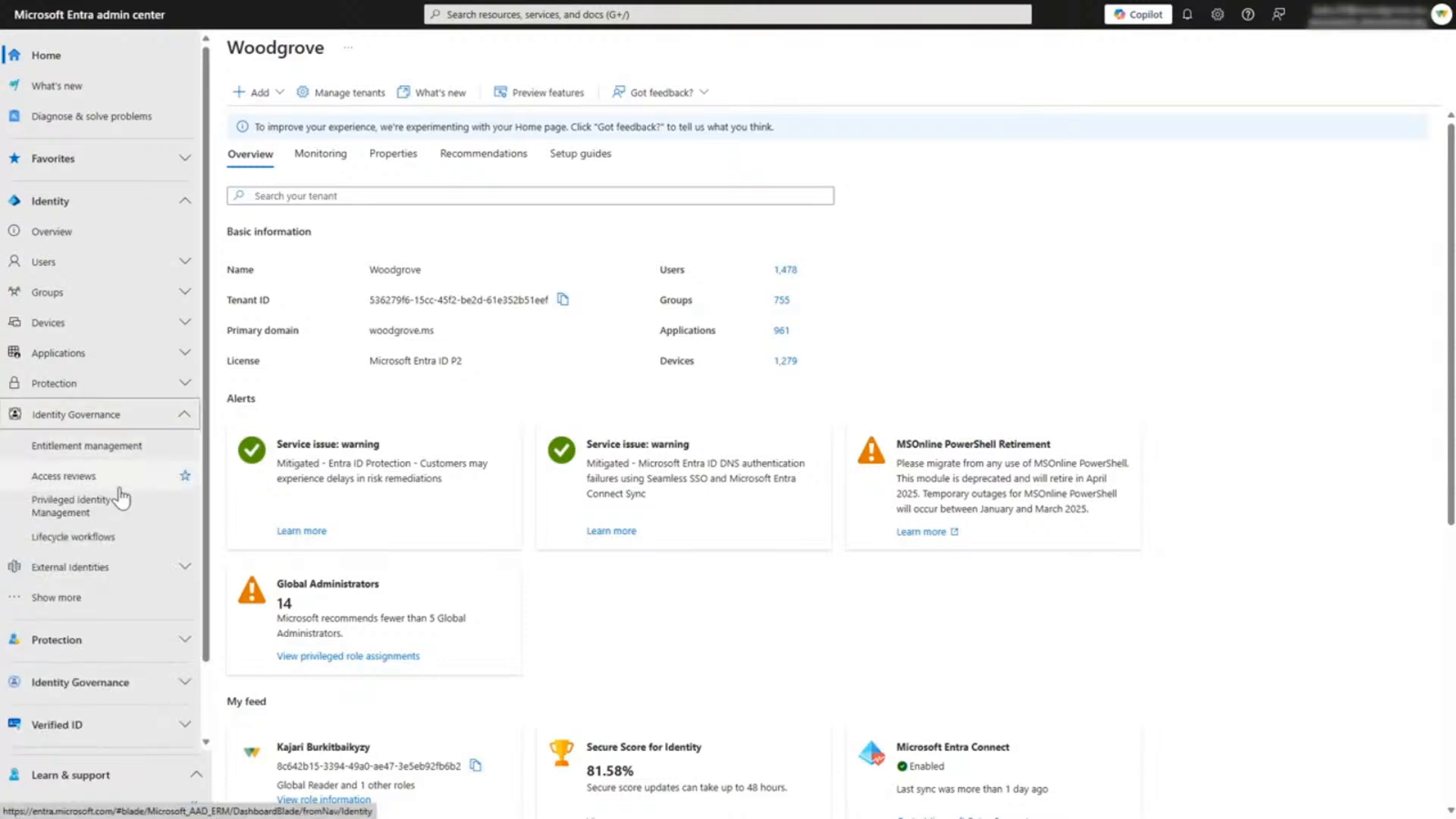
{"action": "left_click", "coordinate": [126, 459]}
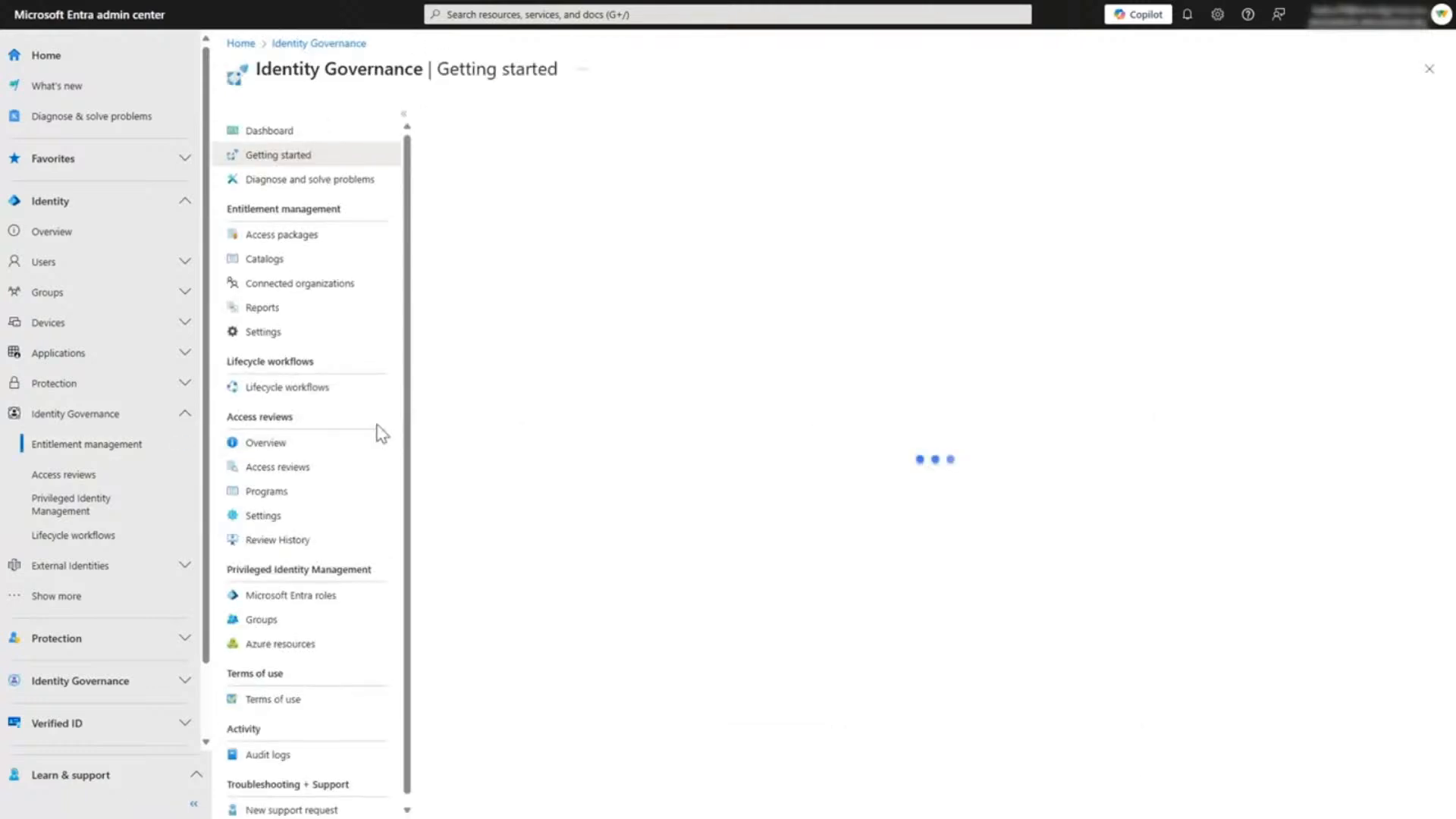
{"action": "left_click", "coordinate": [300, 241]}
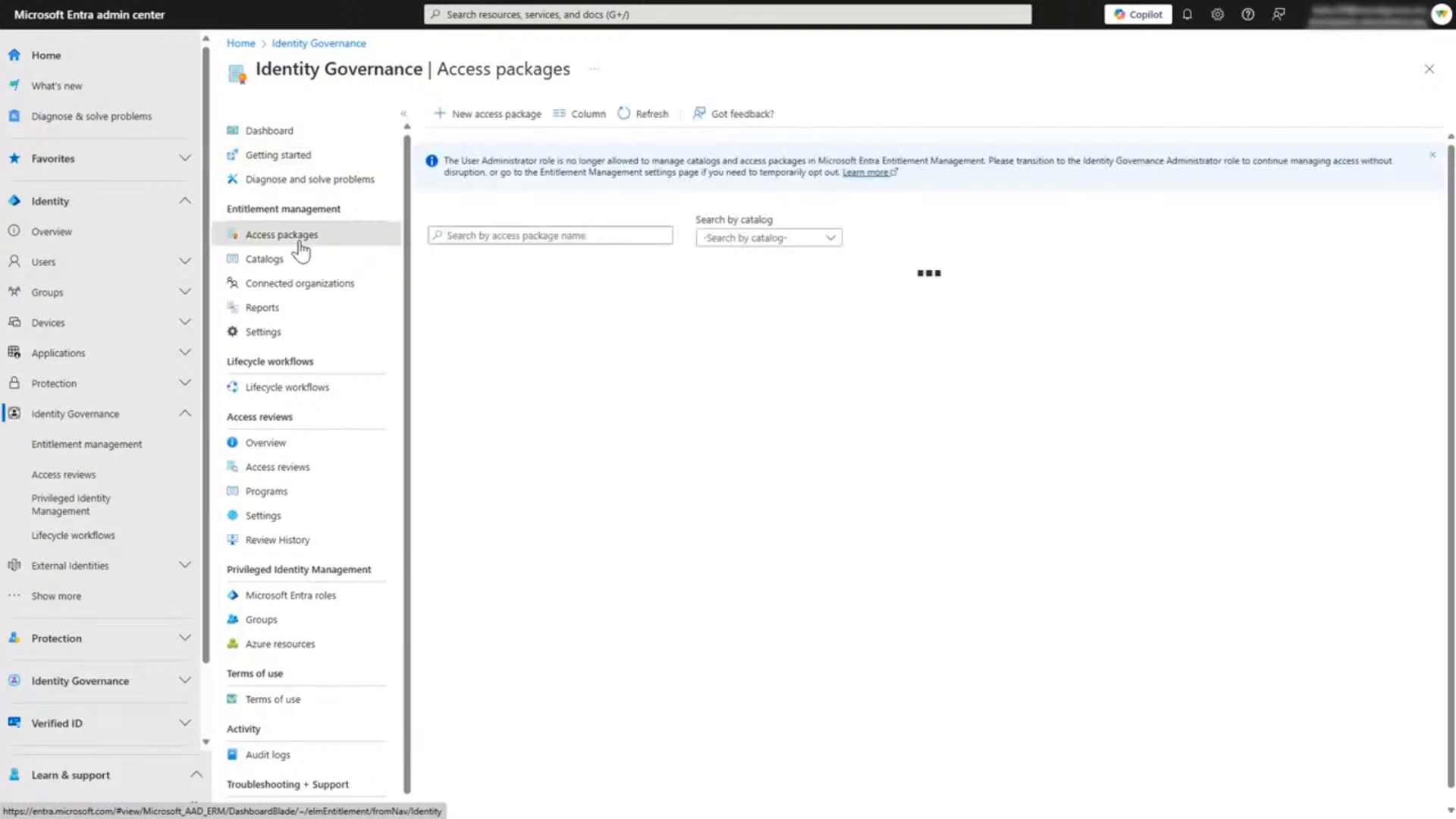
{"action": "left_click", "coordinate": [500, 237]}
{"action": "type", "text": "fina"}
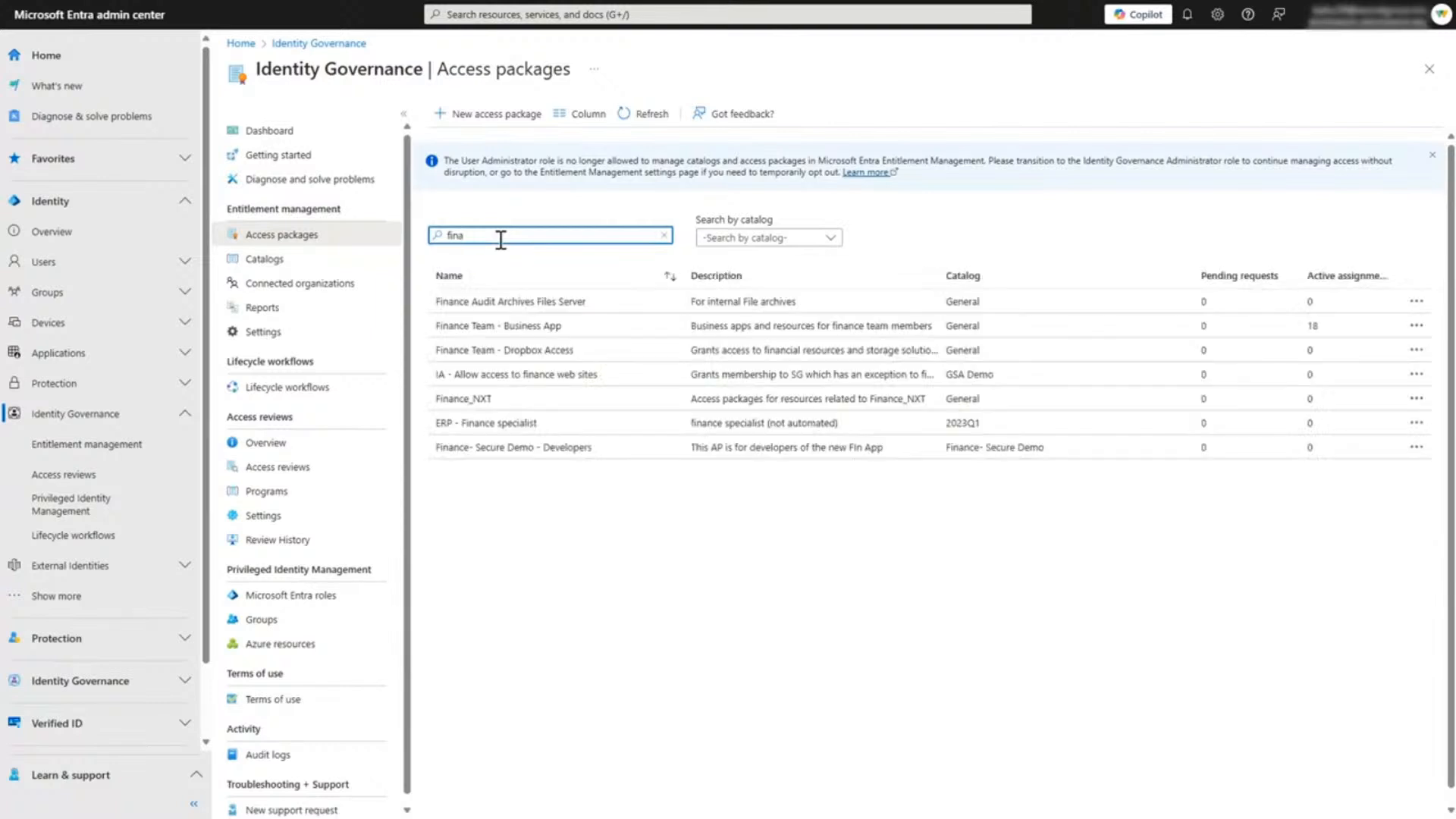
{"action": "left_click", "coordinate": [538, 359]}
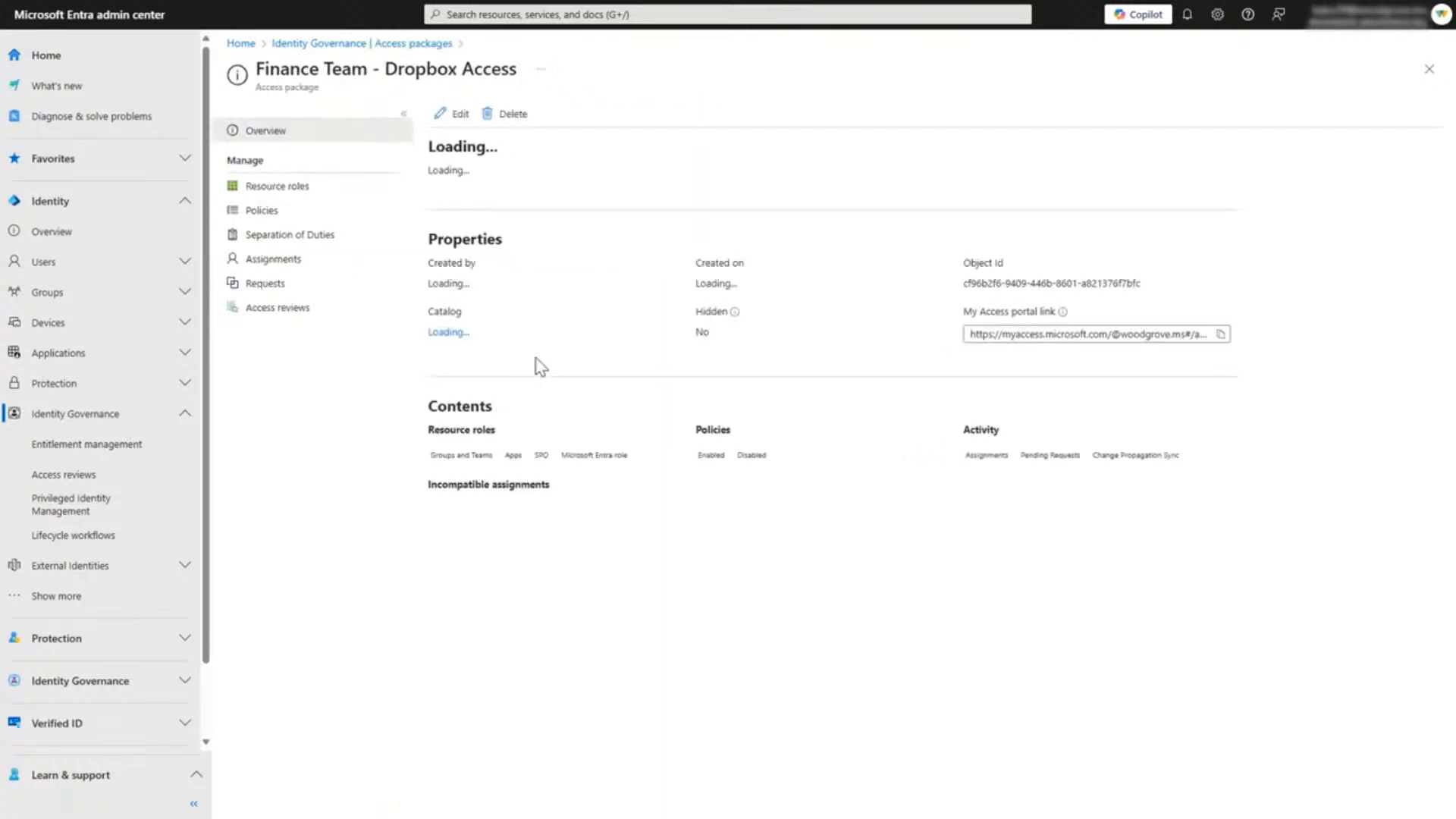
Step: Check the resource roles of the Finance Team - Dropbox Access package and the details of its Initial Policy
{"action": "left_click", "coordinate": [282, 191]}
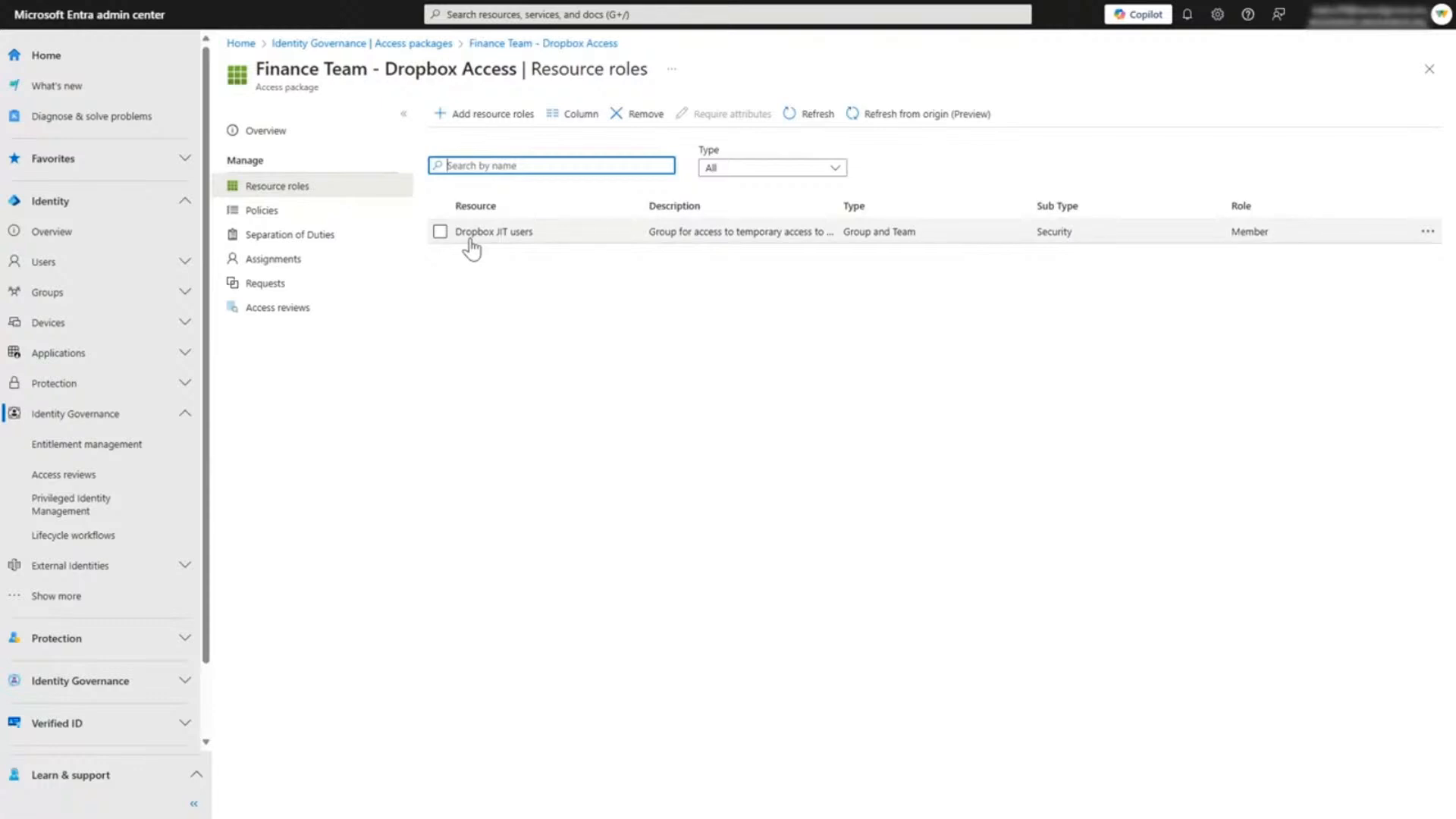
{"action": "left_click", "coordinate": [293, 217]}
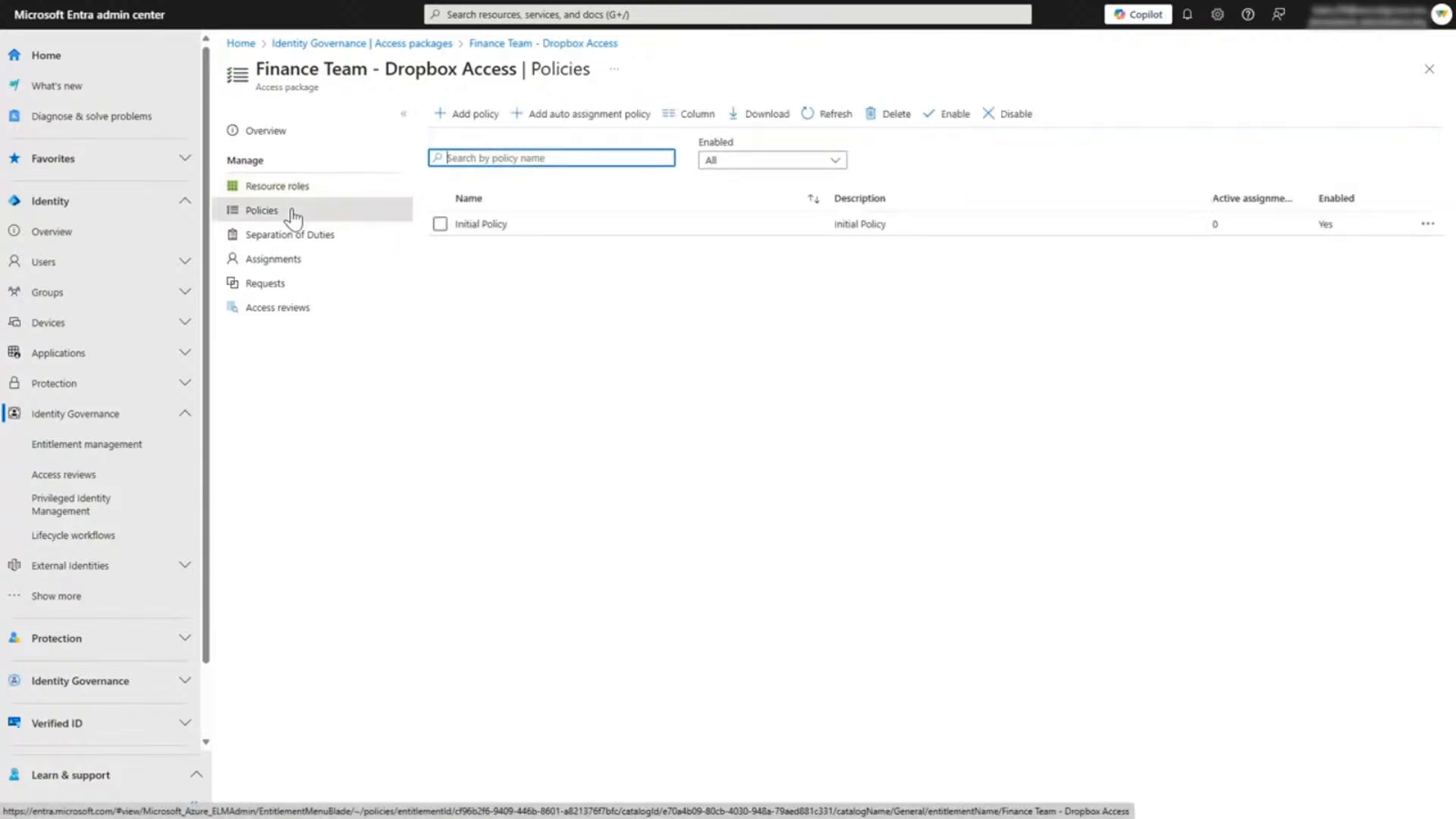
{"action": "left_click", "coordinate": [471, 232]}
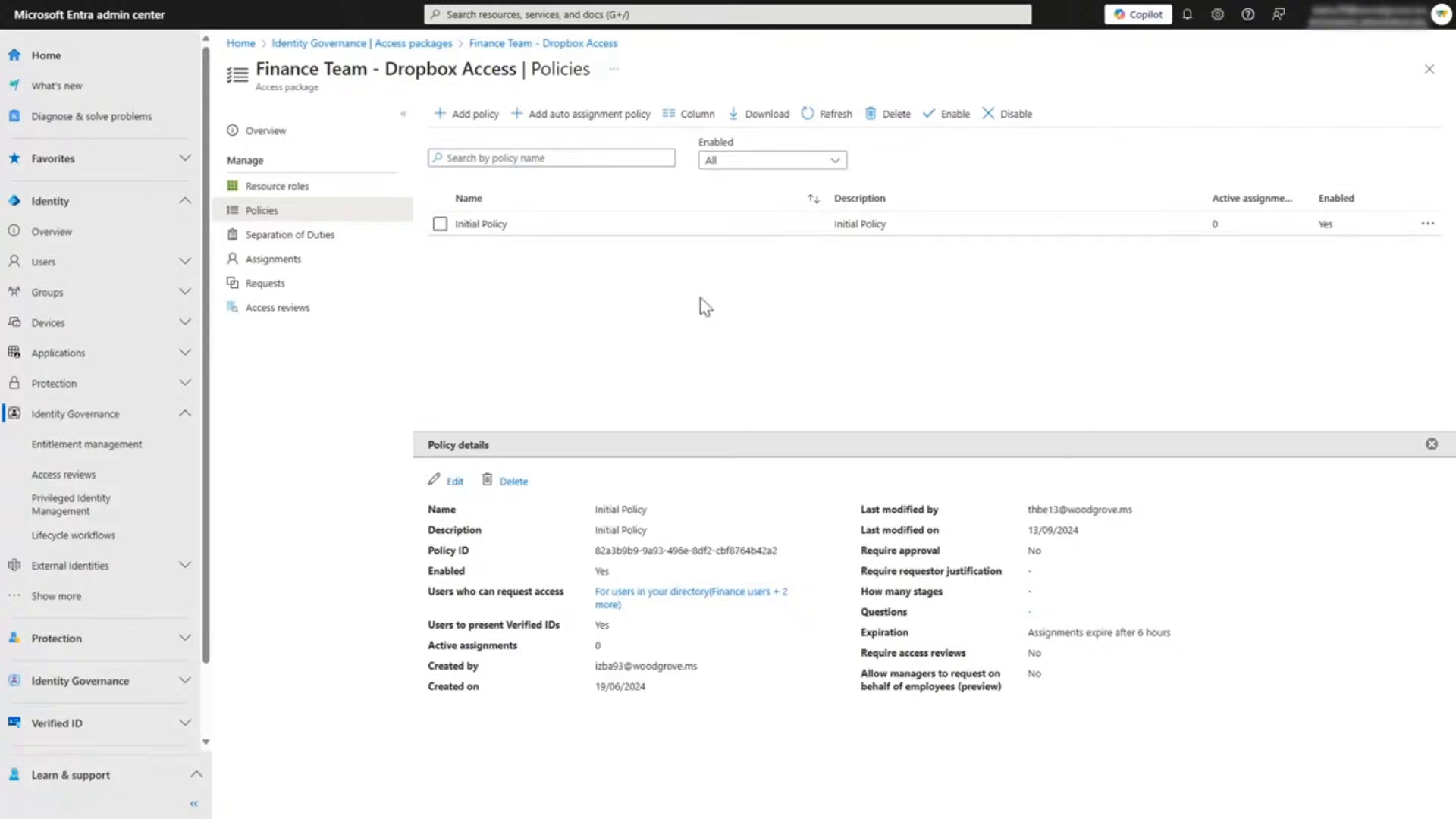
{"action": "left_click", "coordinate": [285, 187]}
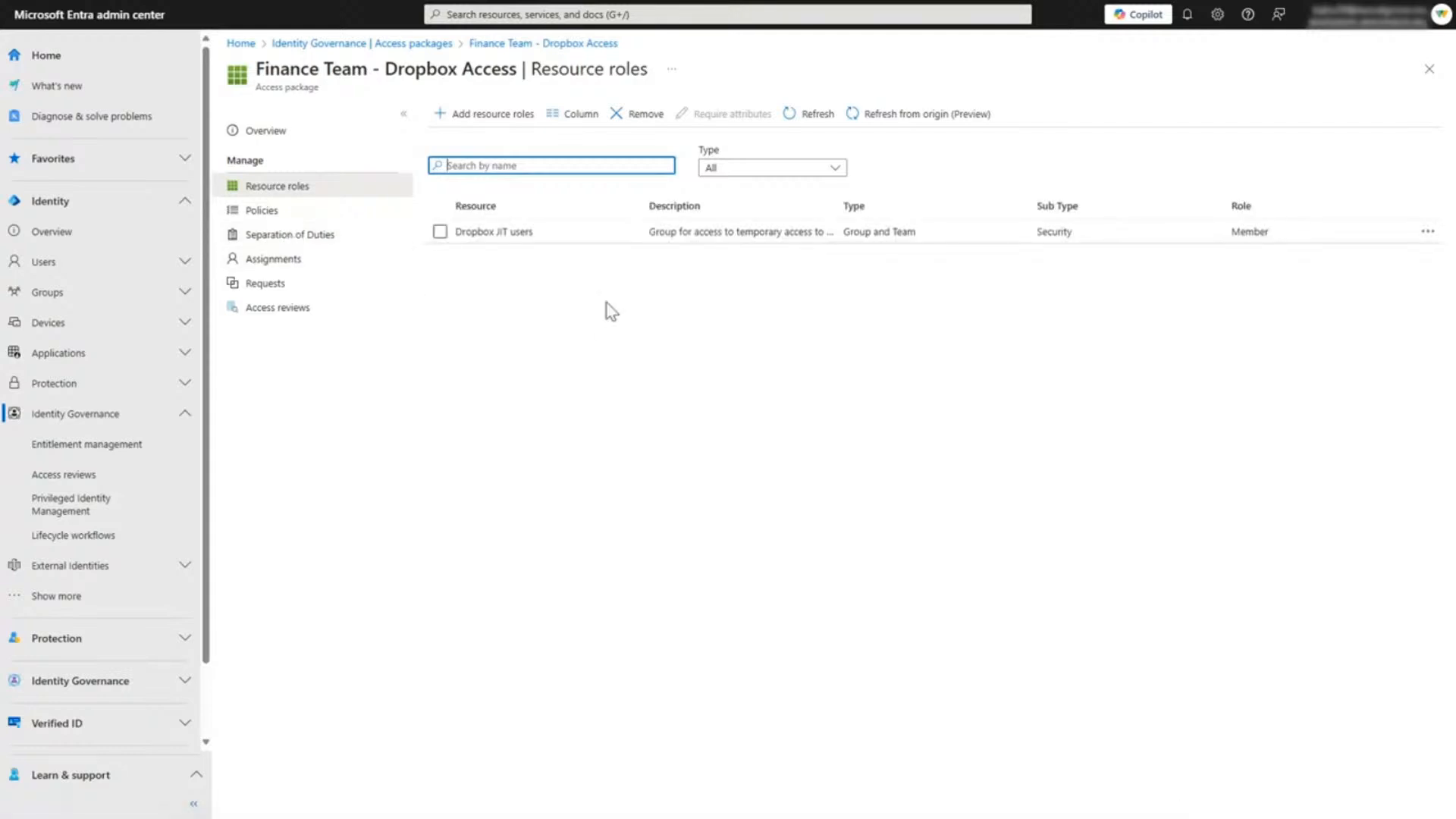
Step: View the groups allowed to request access under the package's Initial Policy, and open the policy's Lifecycle settings to check expiration
{"action": "left_click", "coordinate": [270, 213]}
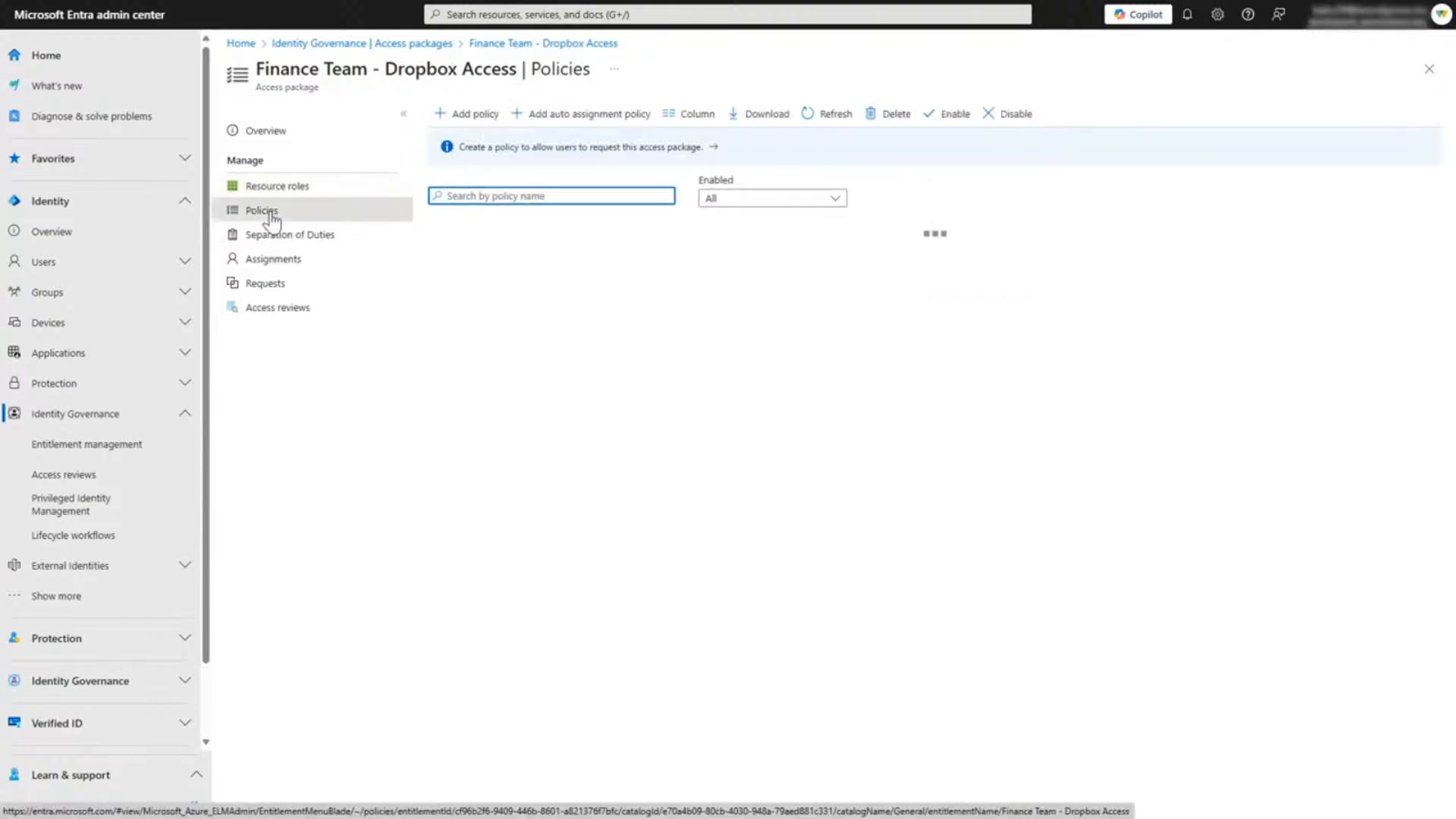
{"action": "left_click", "coordinate": [529, 234]}
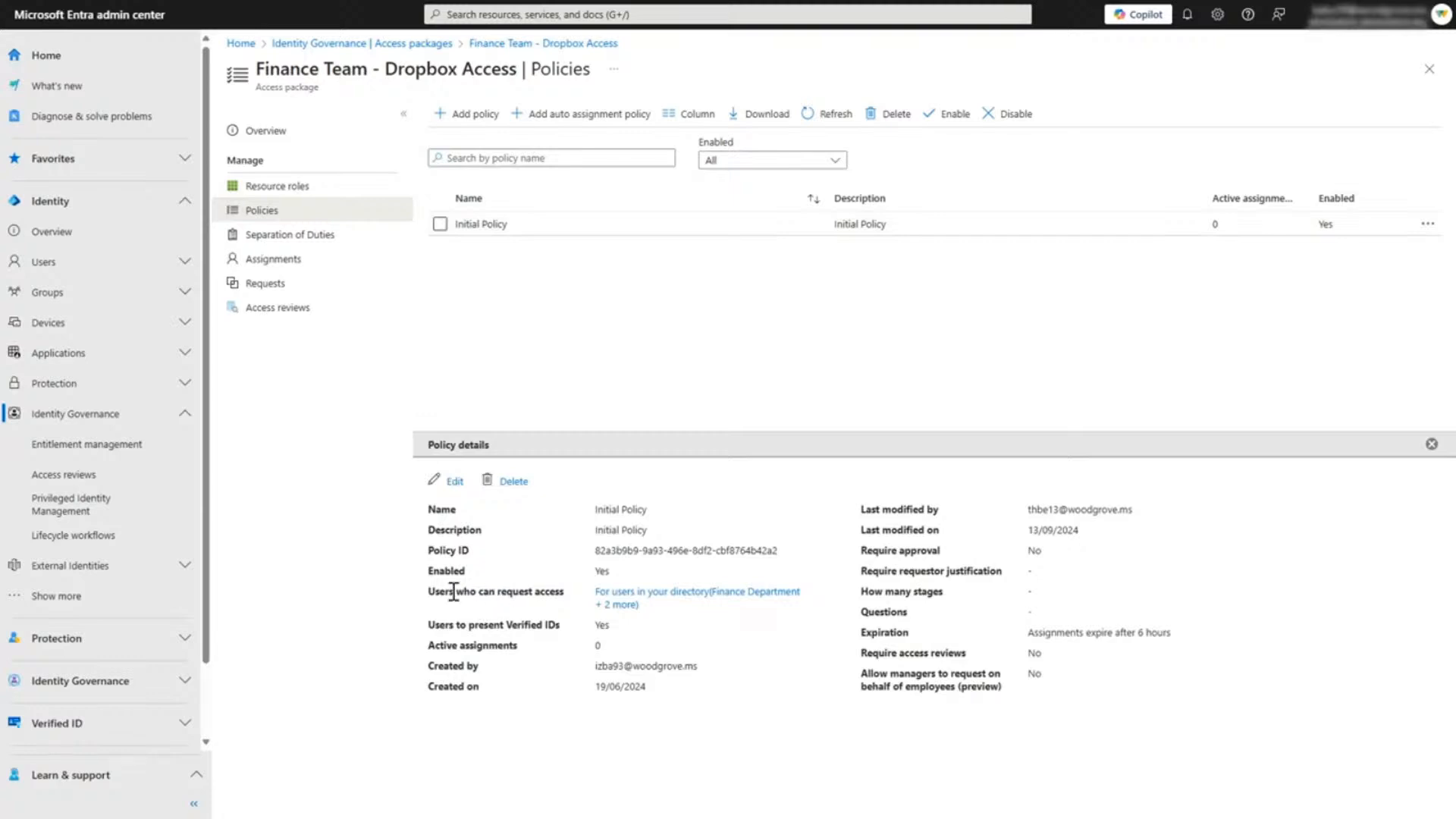
{"action": "left_click", "coordinate": [627, 604]}
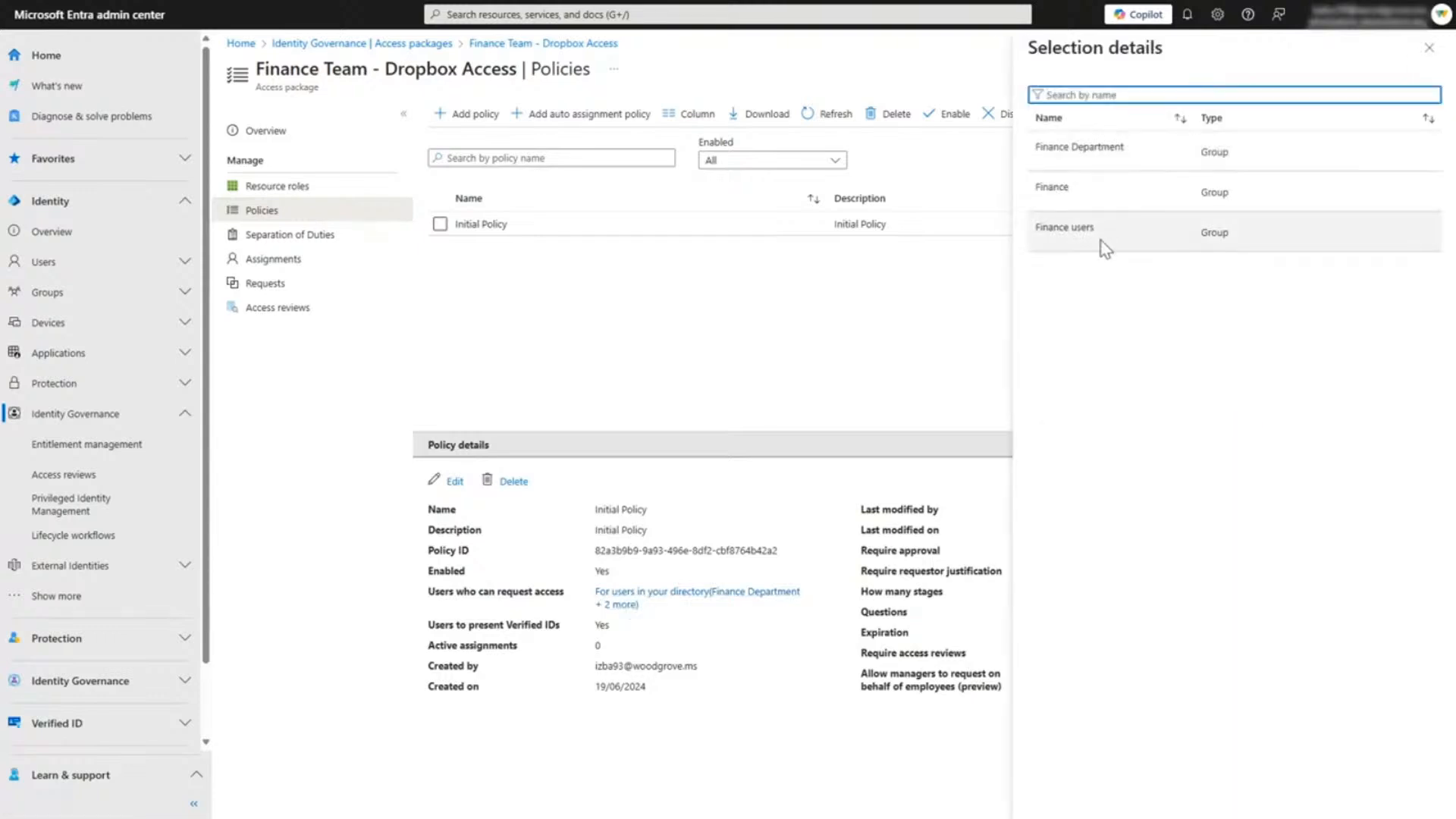
{"action": "left_click", "coordinate": [1429, 48]}
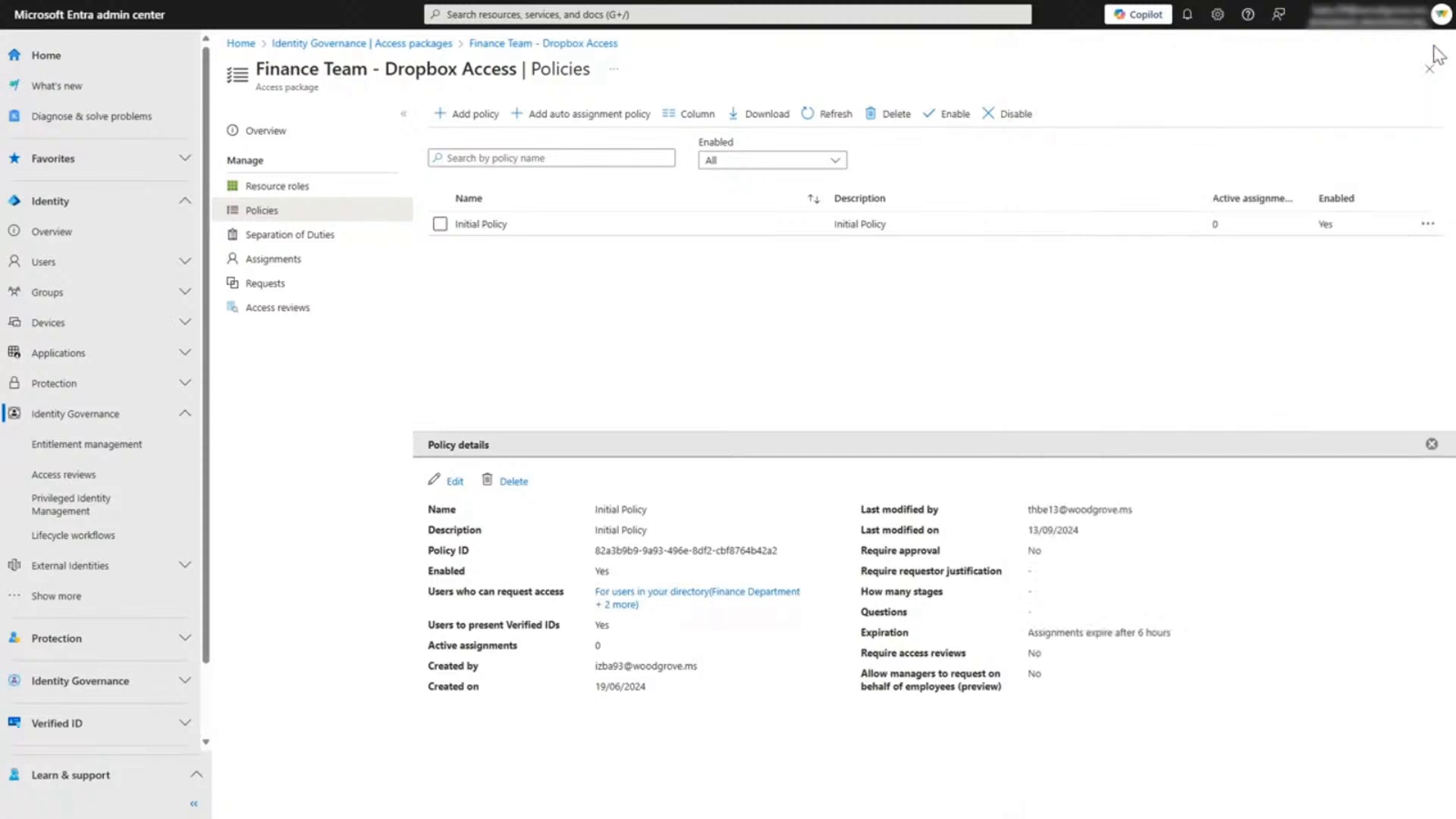
{"action": "left_click", "coordinate": [455, 480]}
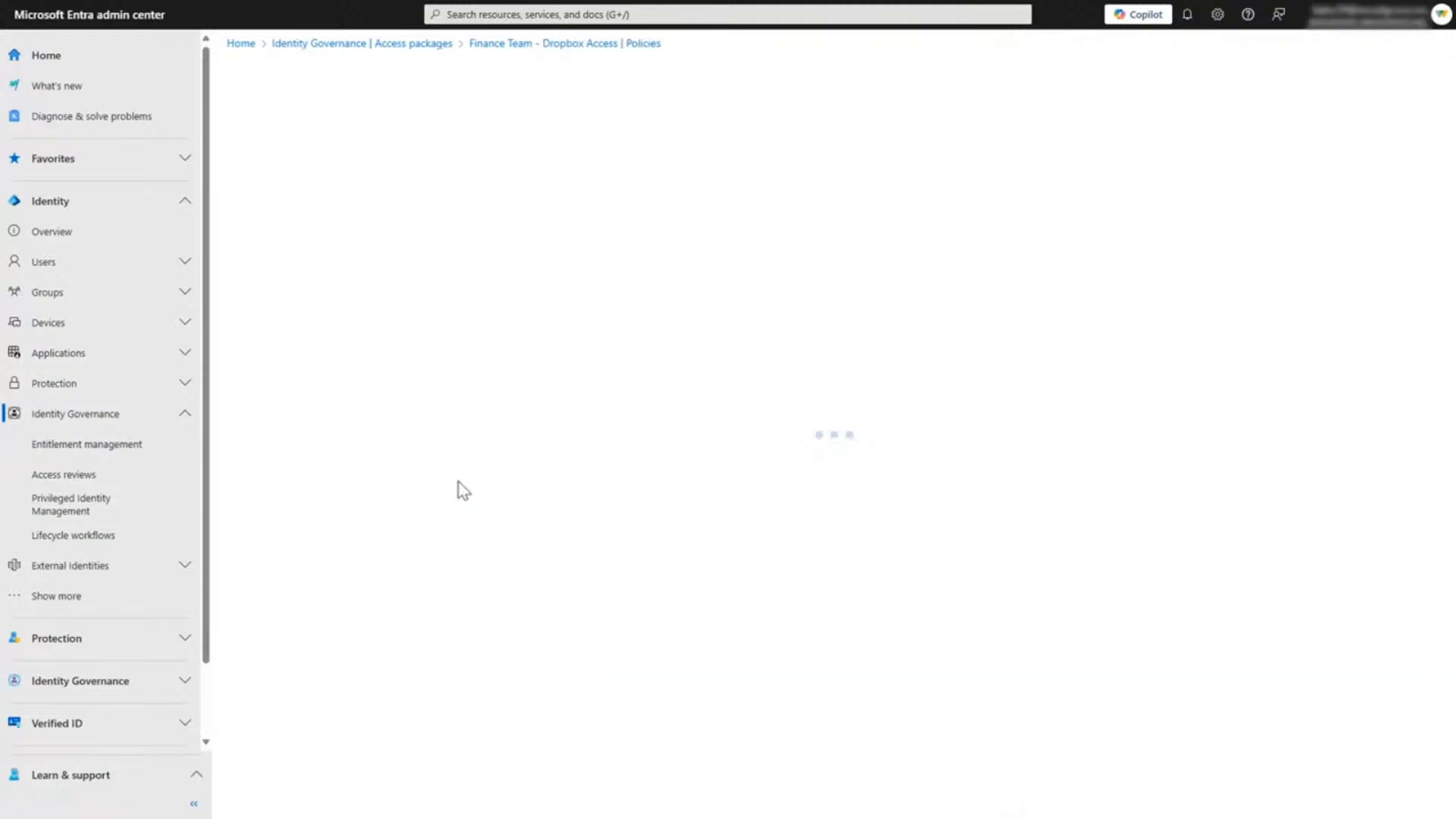
{"action": "left_click", "coordinate": [478, 133]}
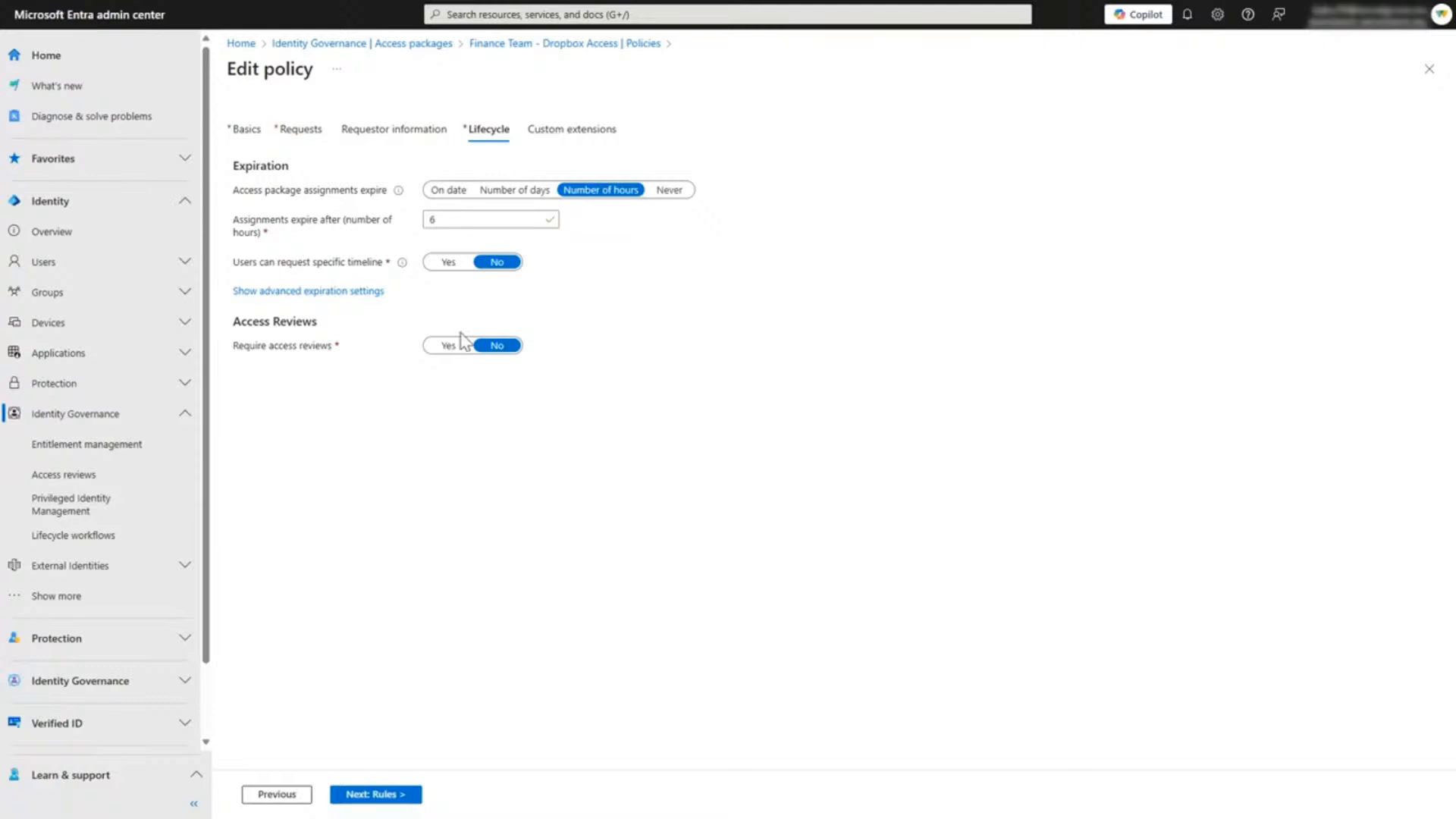
Step: Leave the access package policy and open the Identity Protection dashboard
{"action": "left_click", "coordinate": [77, 641]}
{"action": "scroll", "coordinate": [99, 621], "scroll_direction": "down", "scroll_amount": 3}
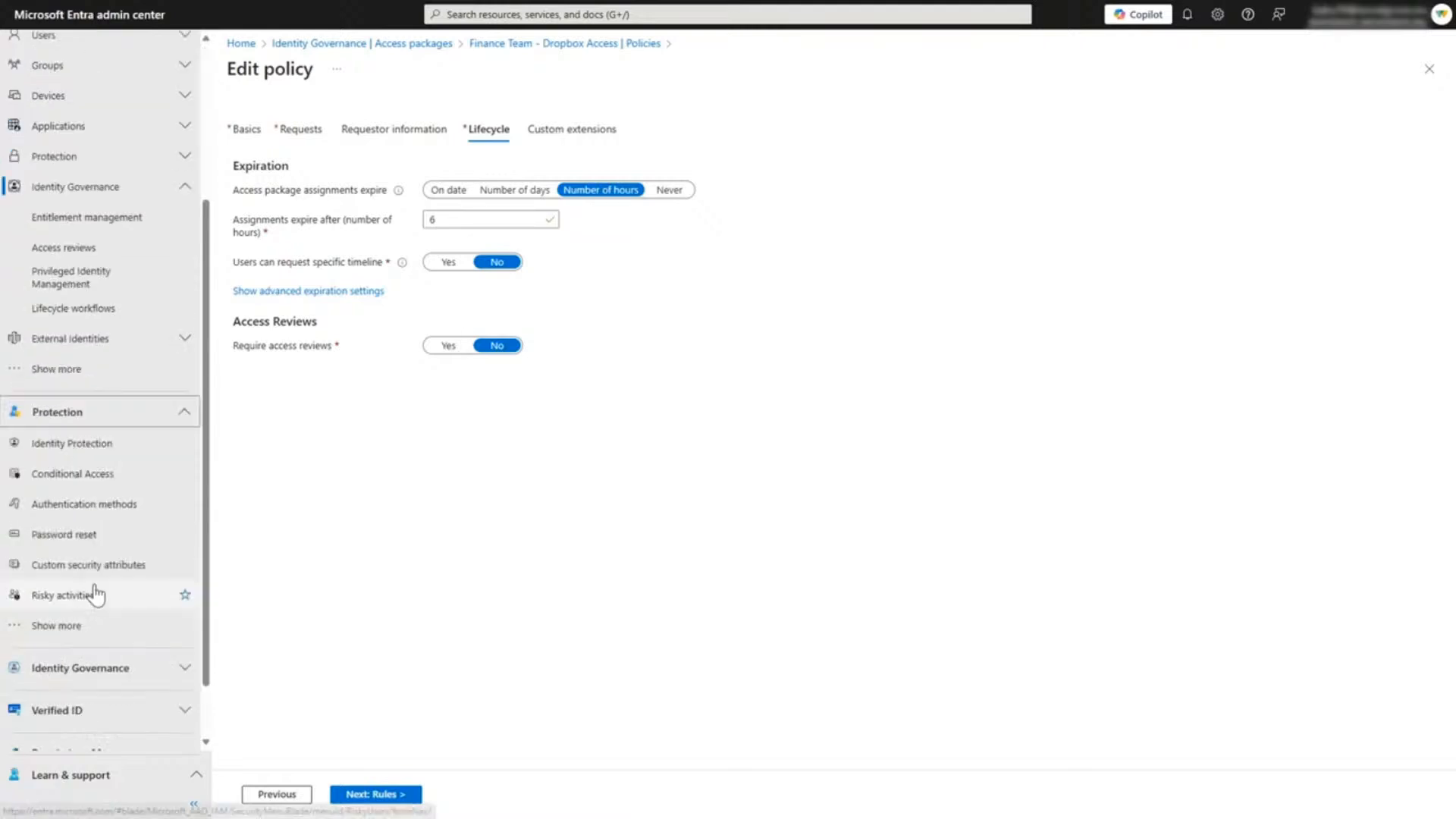
{"action": "left_click", "coordinate": [81, 447]}
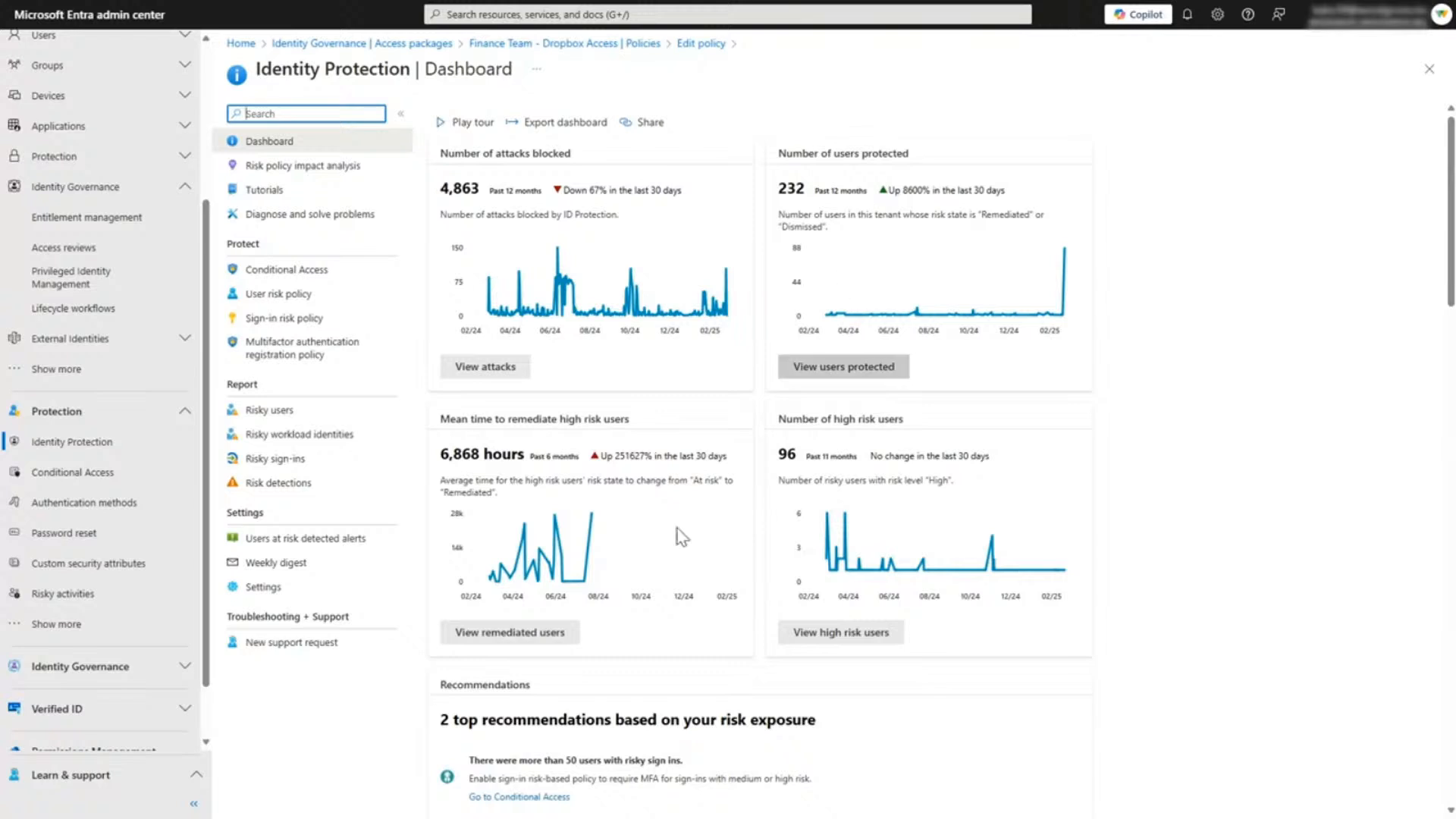
Step: Examine the Identity Protection dashboard's risk metrics, recommendations, attacks in the tenant, recent activity and risky activity by location
{"action": "scroll", "coordinate": [681, 536], "scroll_direction": "down", "scroll_amount": 1}
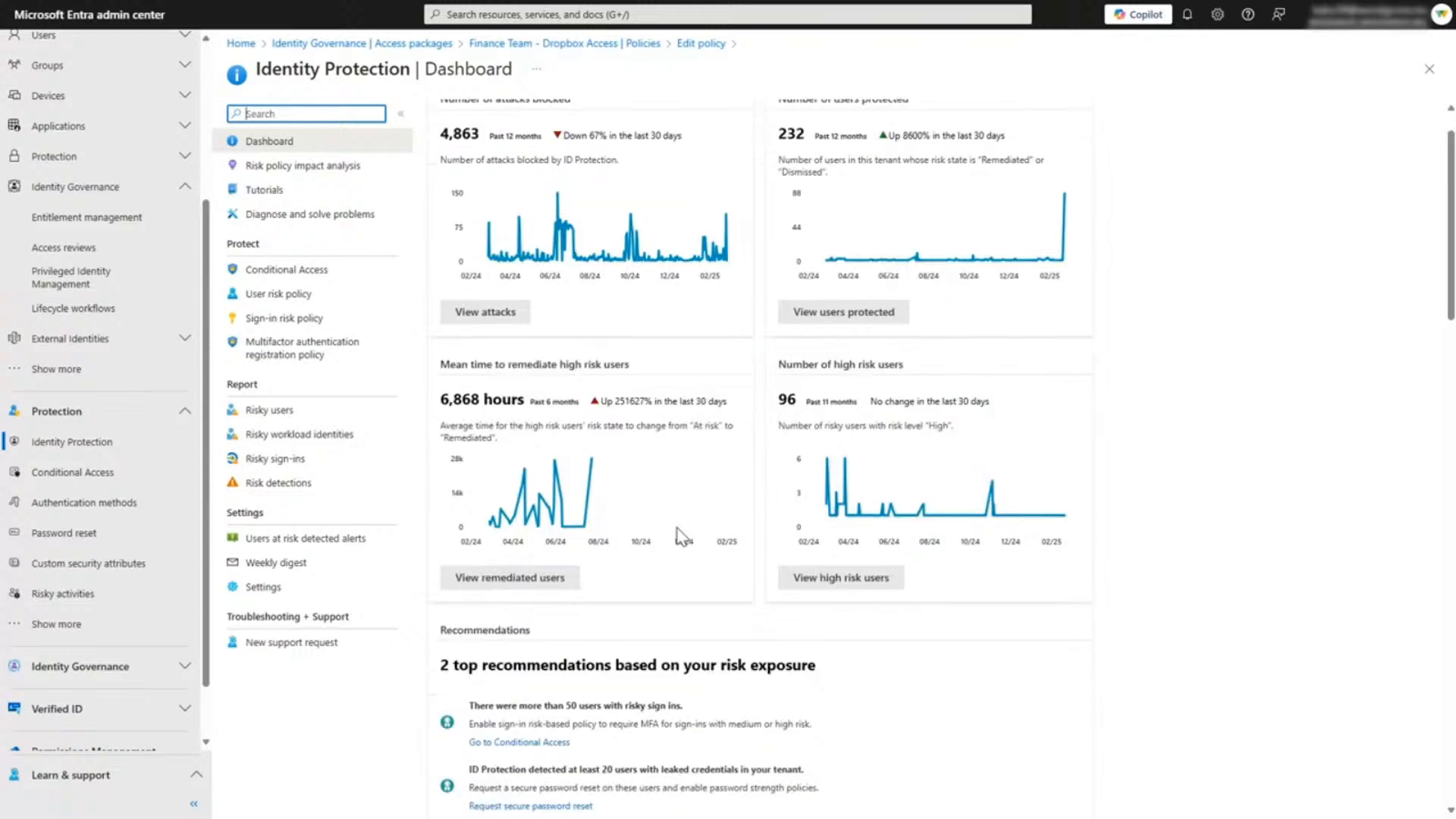
{"action": "scroll", "coordinate": [679, 534], "scroll_direction": "down", "scroll_amount": 5}
{"action": "scroll", "coordinate": [679, 534], "scroll_direction": "down", "scroll_amount": 6}
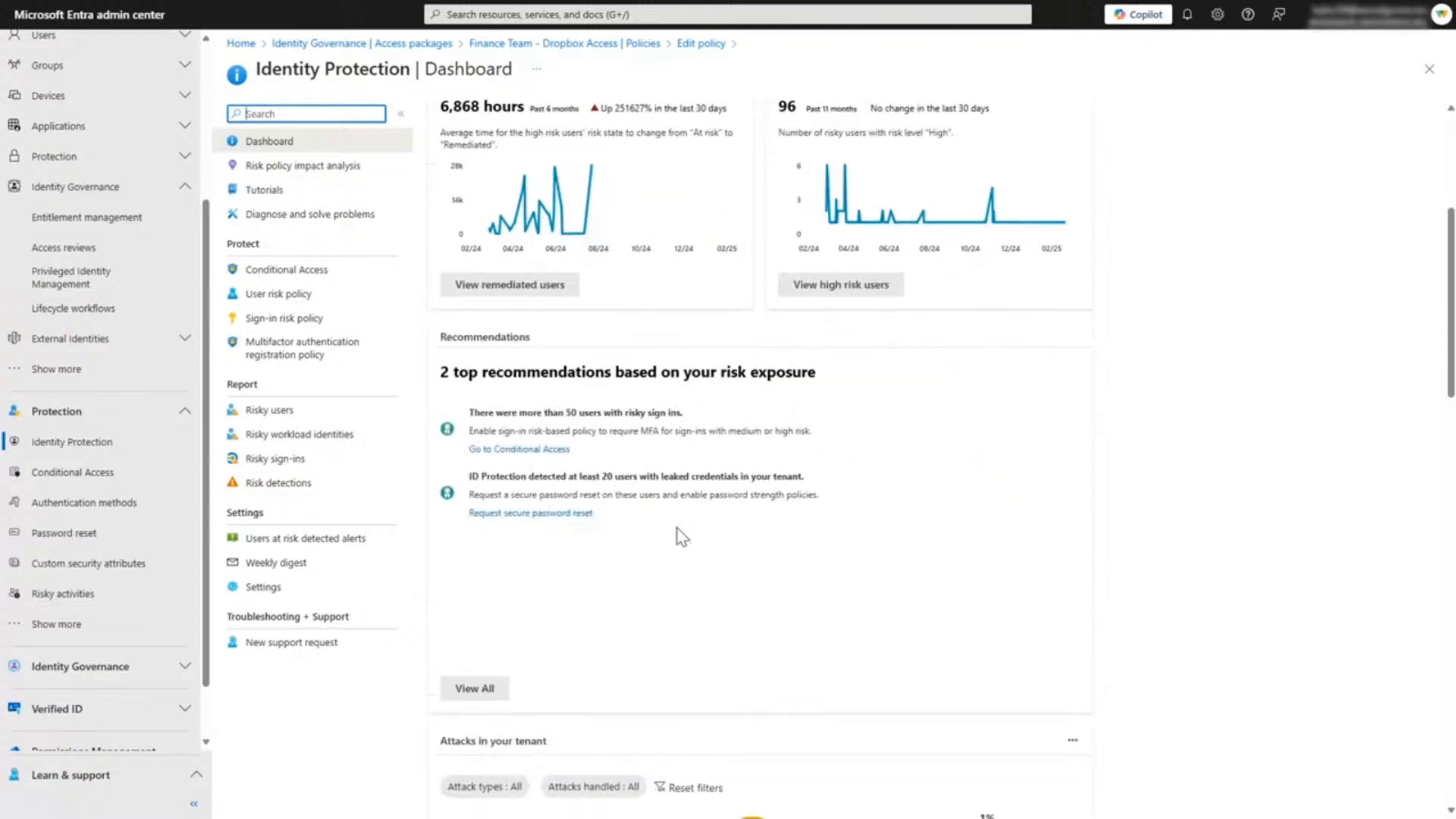
{"action": "scroll", "coordinate": [680, 535], "scroll_direction": "down", "scroll_amount": 1}
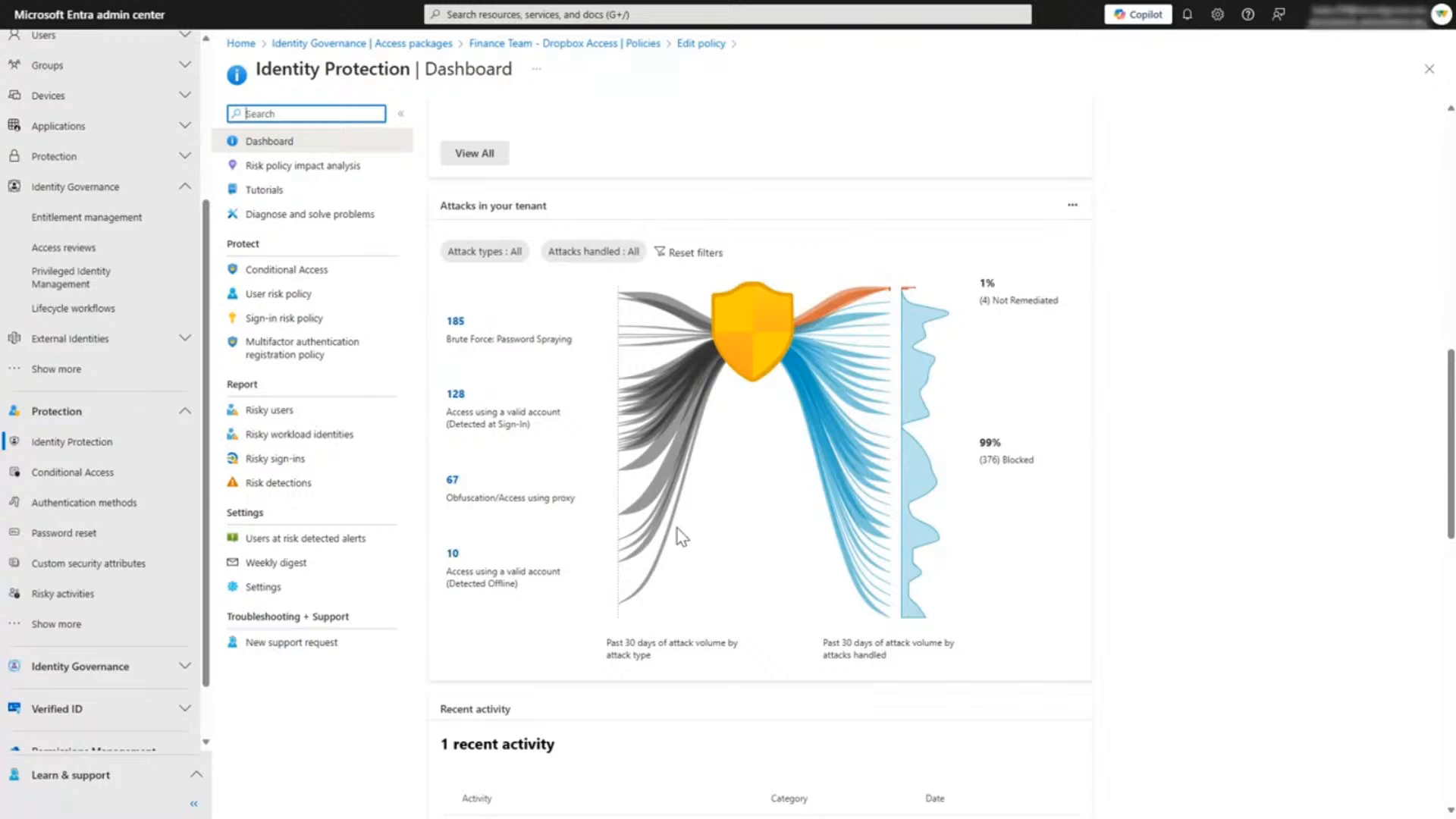
{"action": "scroll", "coordinate": [676, 529], "scroll_direction": "up", "scroll_amount": 5}
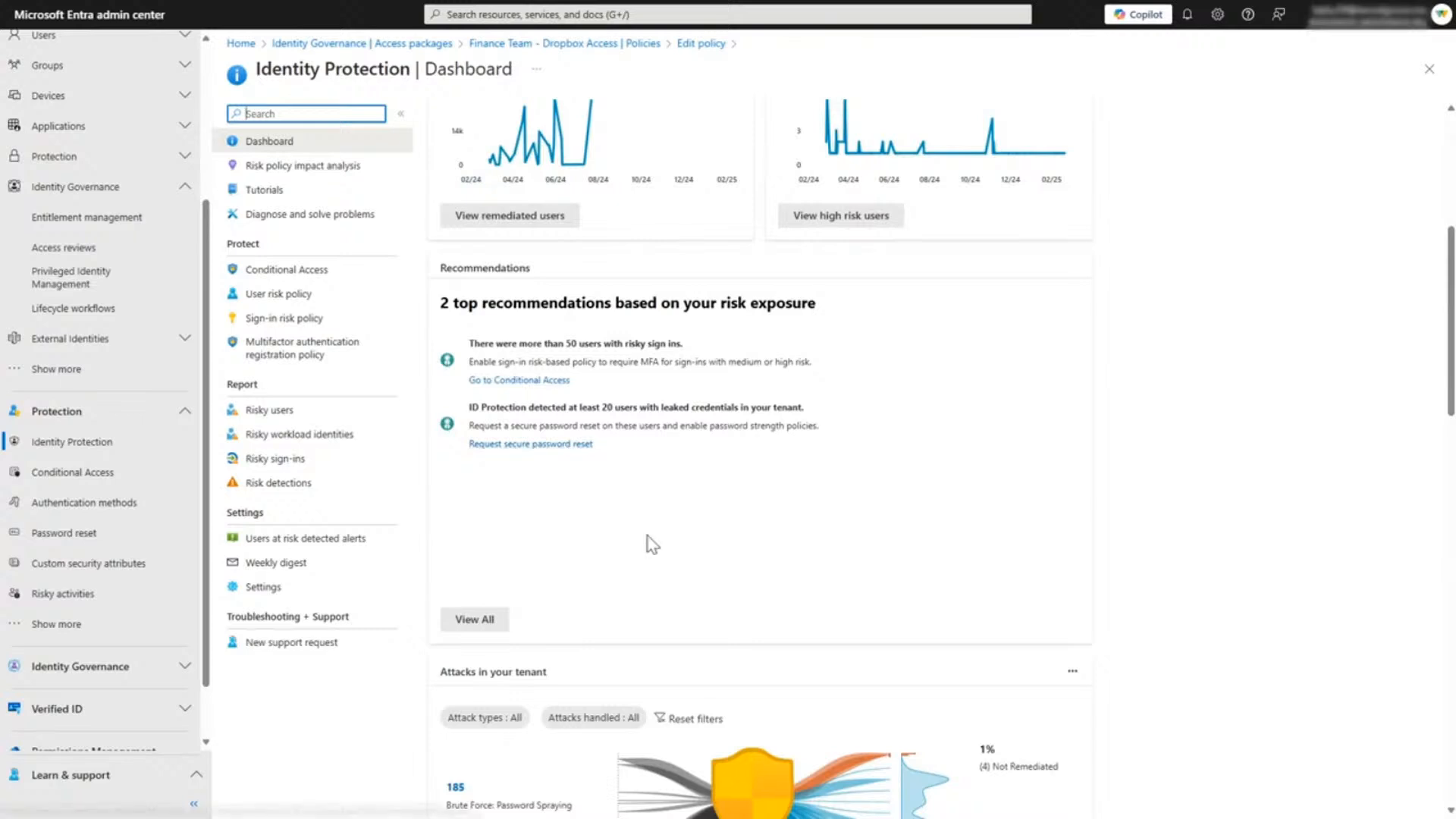
{"action": "scroll", "coordinate": [652, 544], "scroll_direction": "down", "scroll_amount": 3}
{"action": "scroll", "coordinate": [650, 541], "scroll_direction": "down", "scroll_amount": 5}
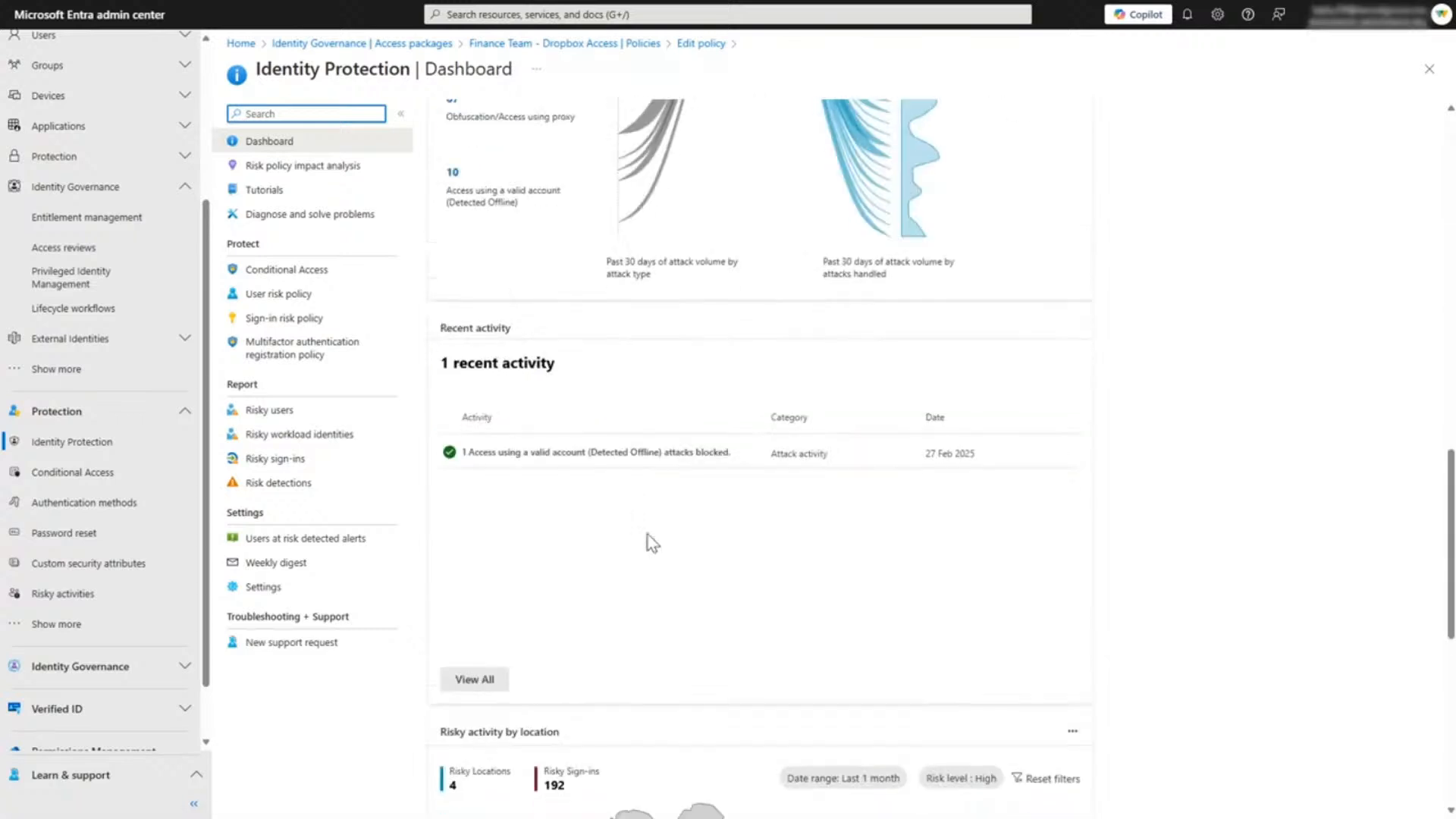
{"action": "scroll", "coordinate": [651, 543], "scroll_direction": "down", "scroll_amount": 6}
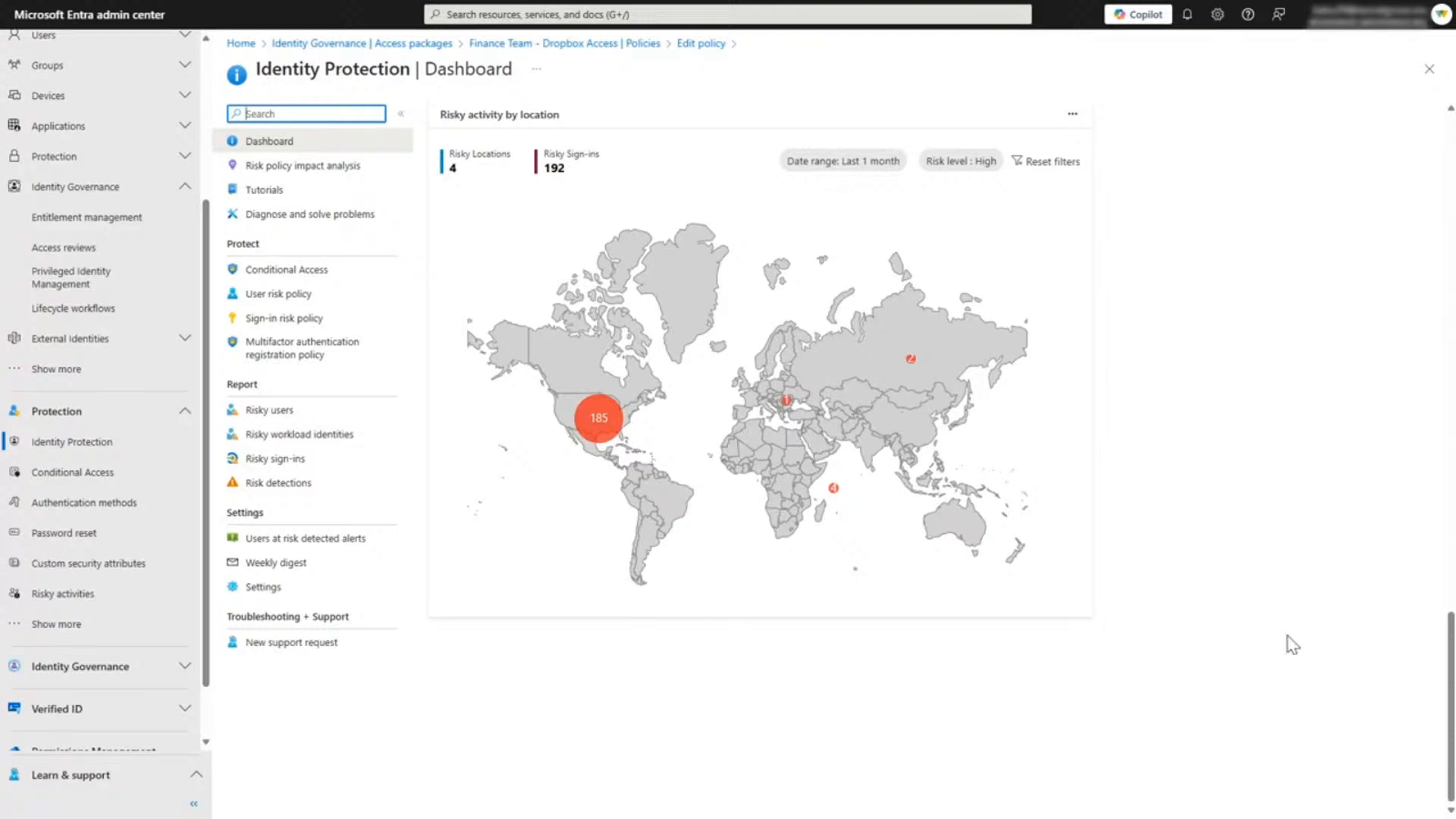
{"action": "scroll", "coordinate": [1292, 644], "scroll_direction": "up", "scroll_amount": 10}
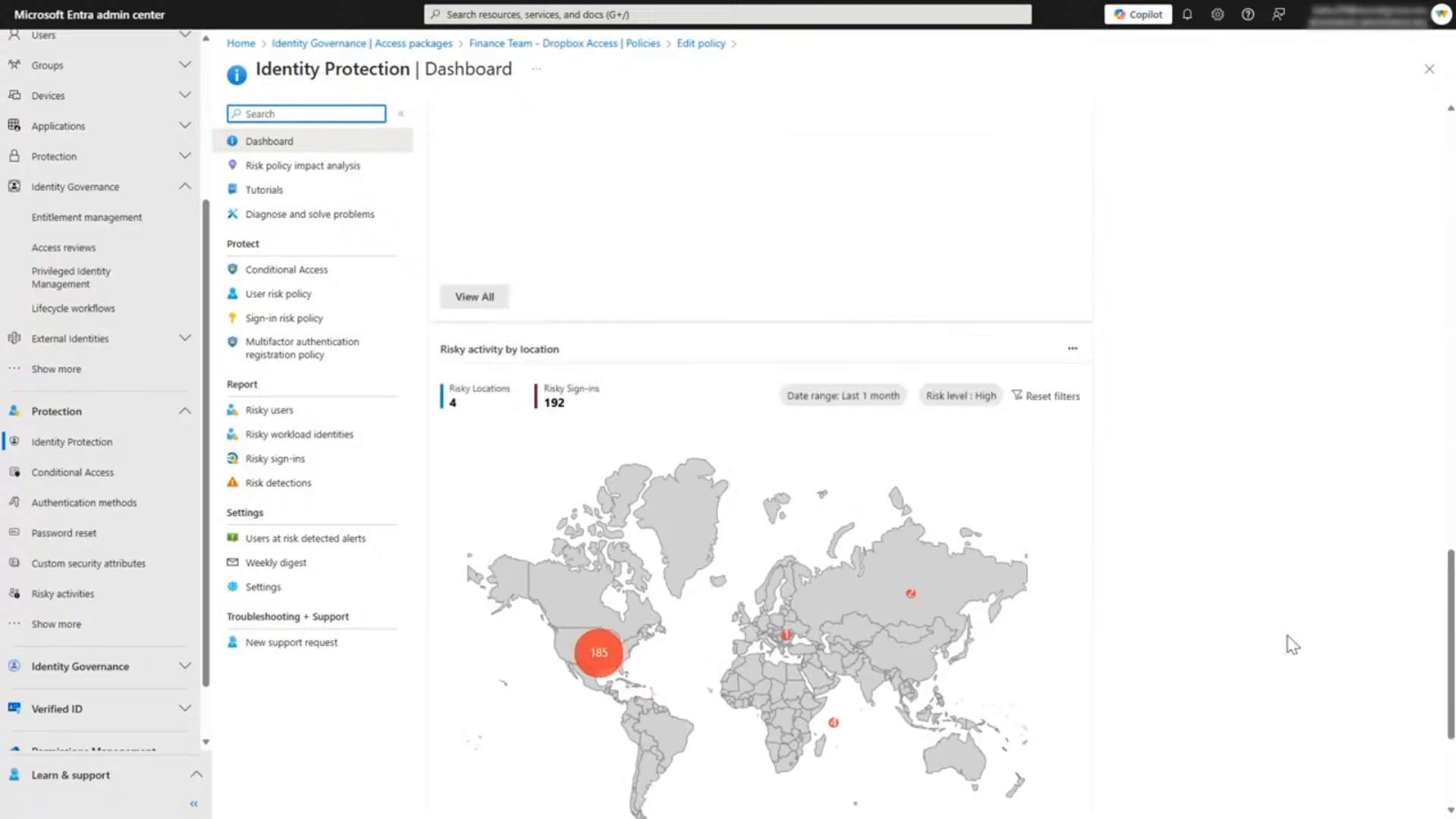
{"action": "scroll", "coordinate": [1292, 644], "scroll_direction": "up", "scroll_amount": 9}
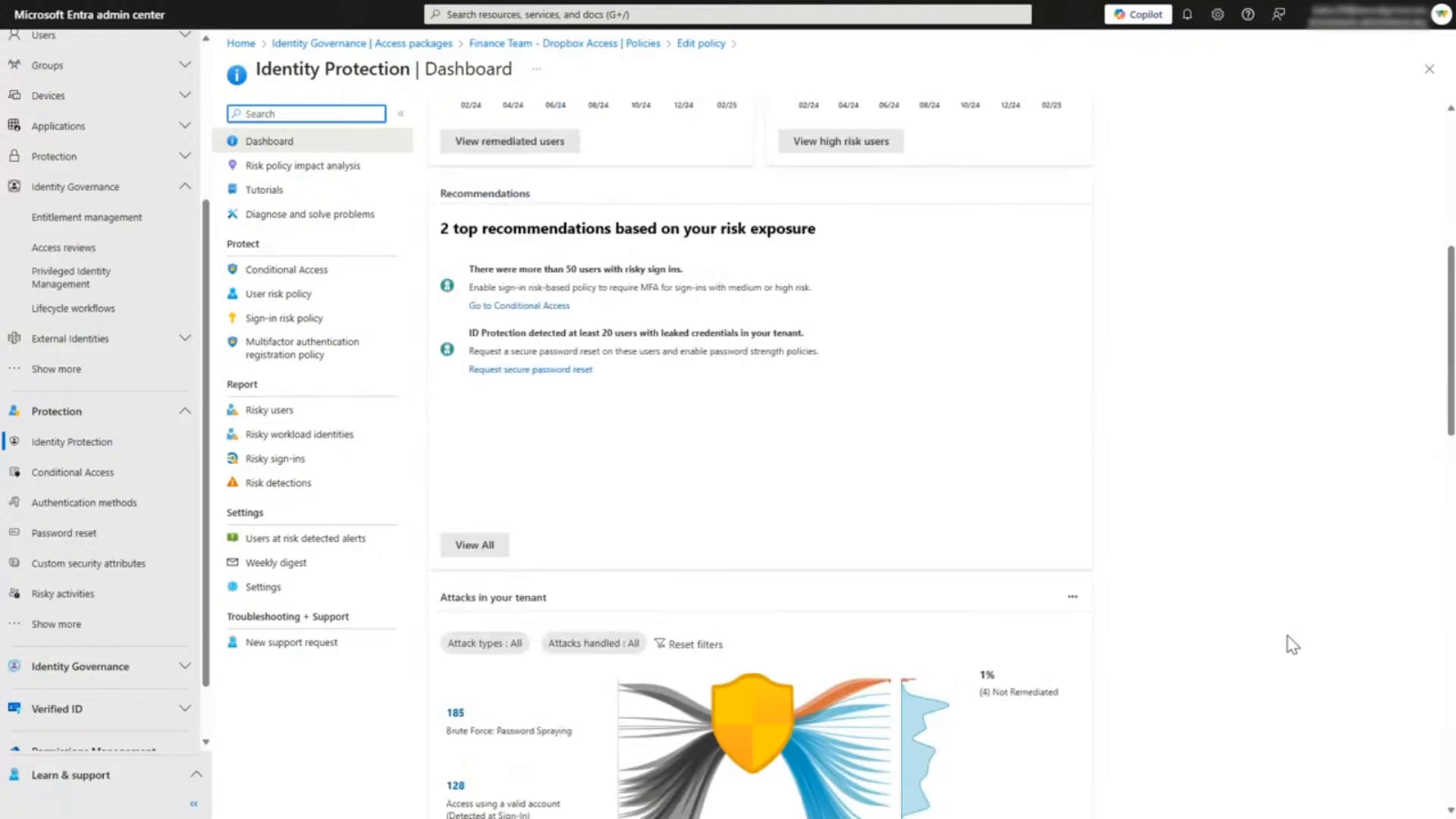
{"action": "scroll", "coordinate": [1292, 644], "scroll_direction": "up", "scroll_amount": 2}
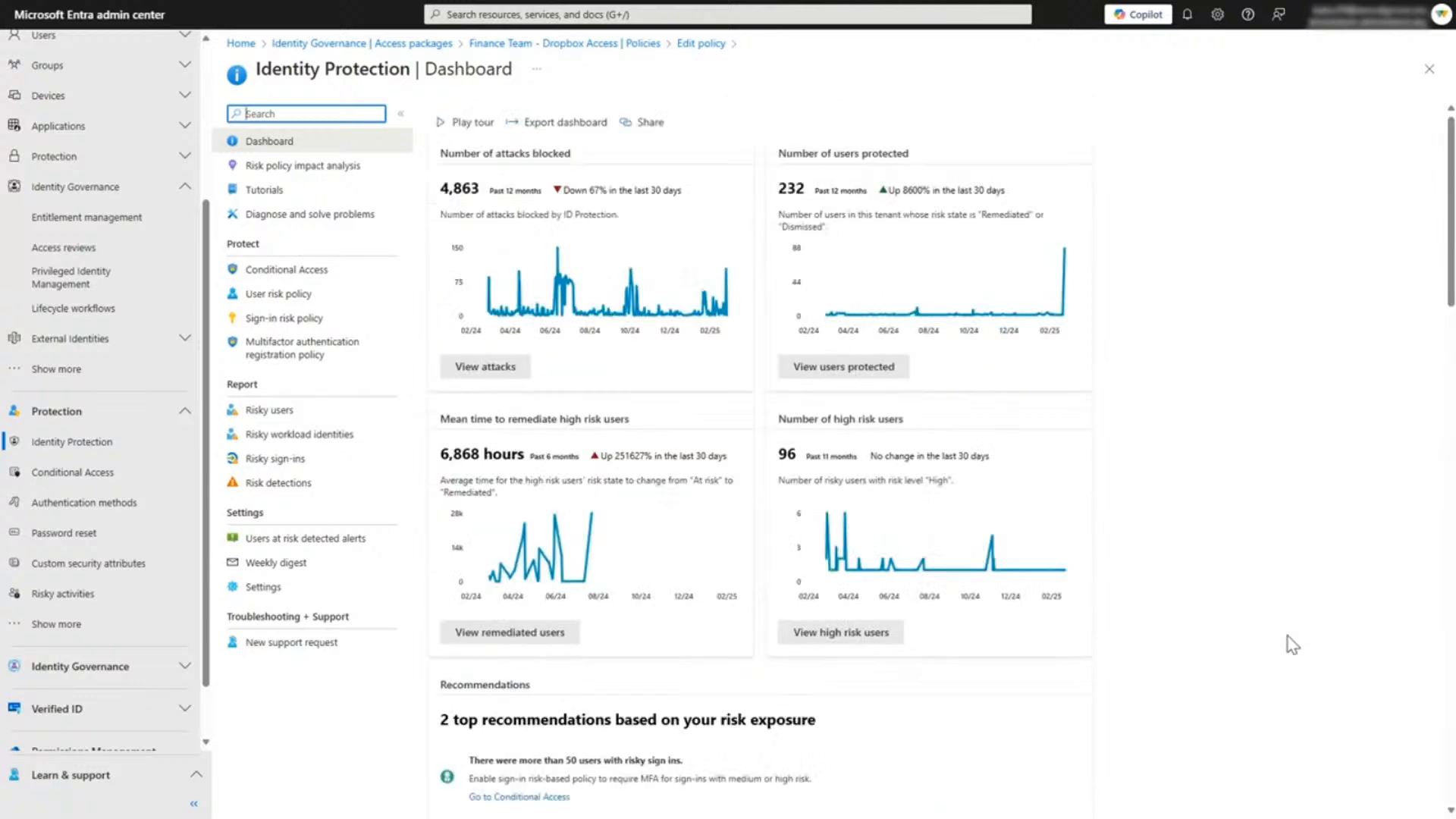
Step: View the high risk users from the dashboard, and check the basic info and risk history of the only named user
{"action": "left_click", "coordinate": [892, 637]}
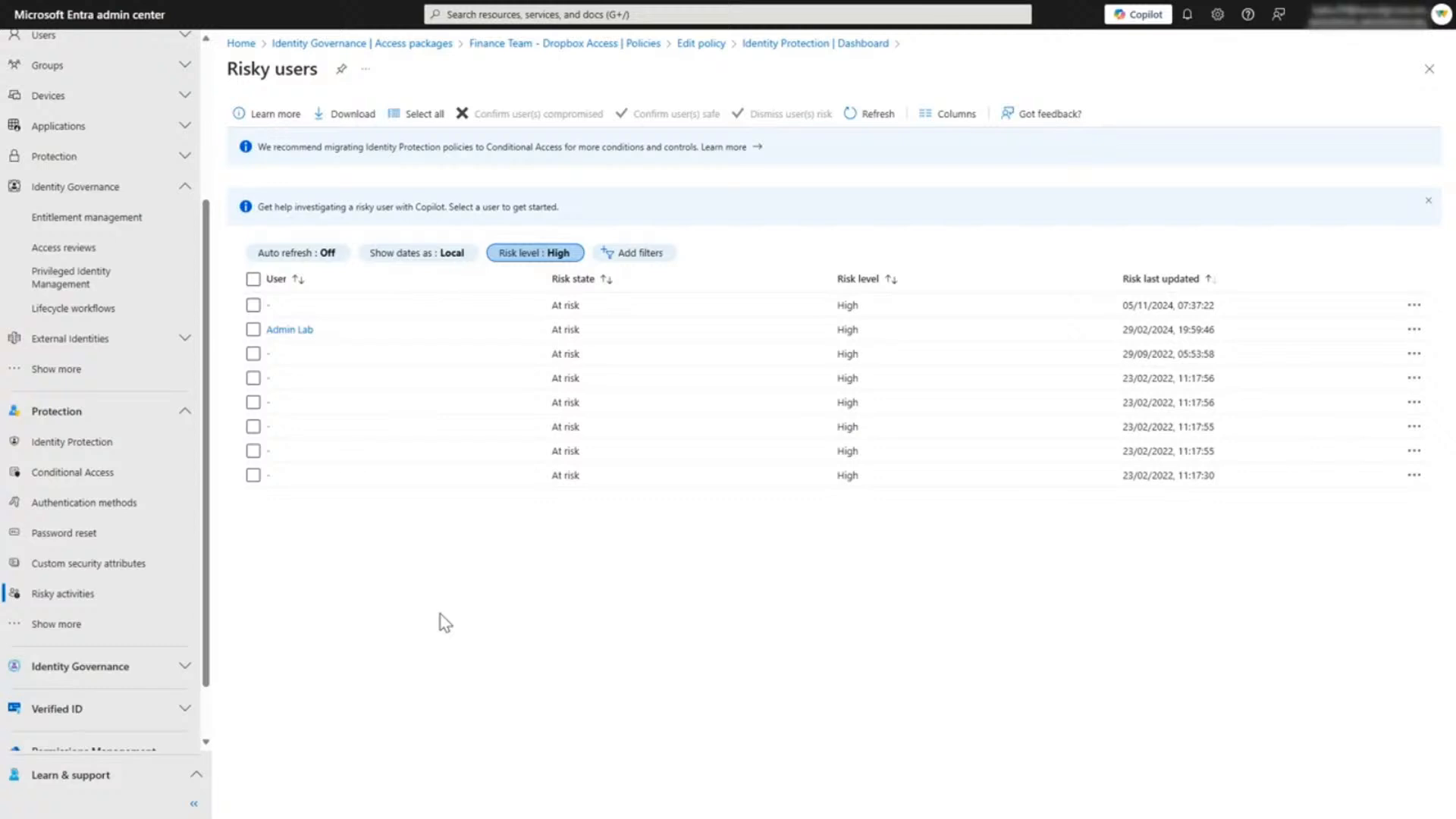
{"action": "left_click", "coordinate": [290, 330]}
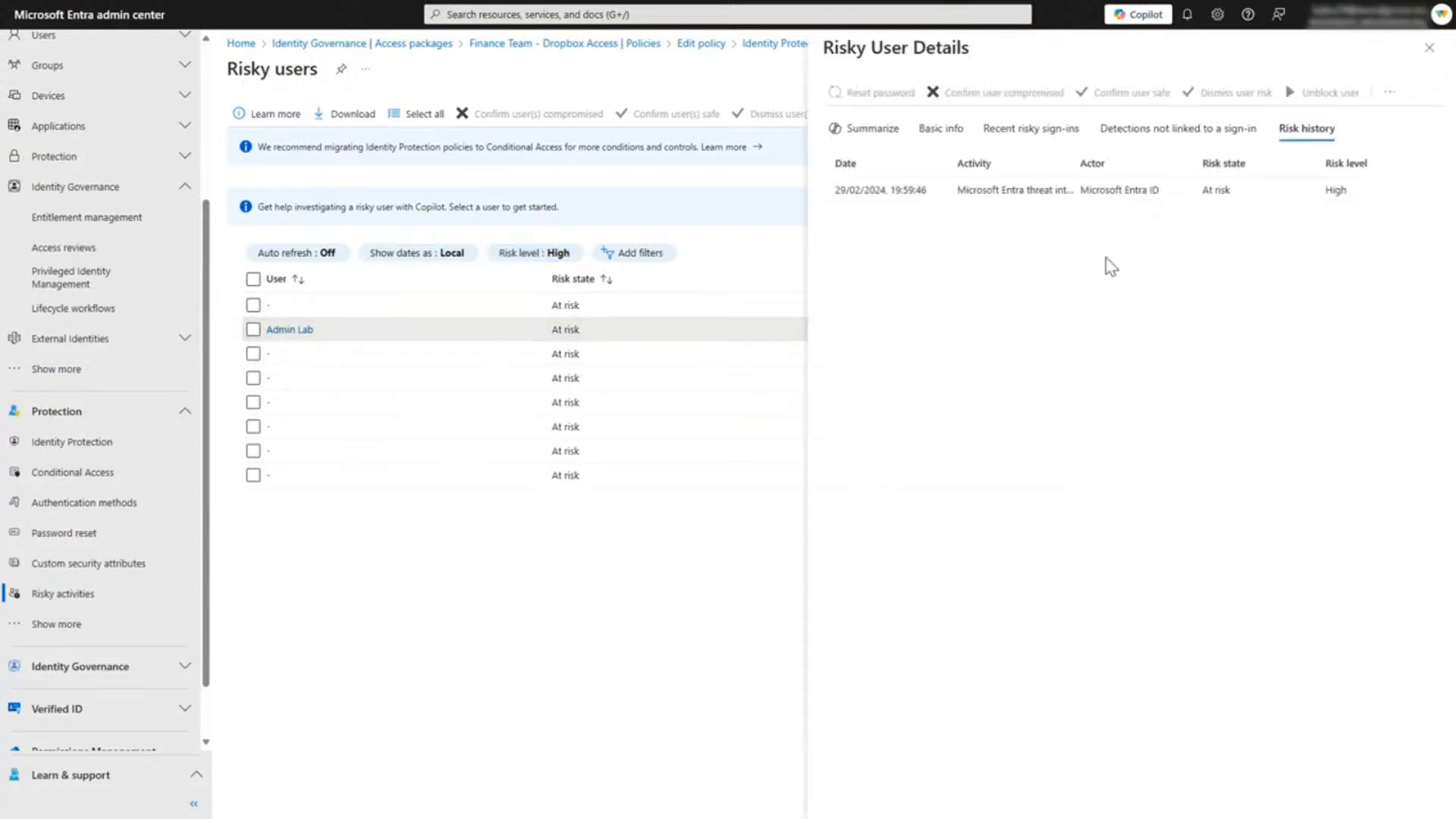
{"action": "left_click", "coordinate": [942, 129]}
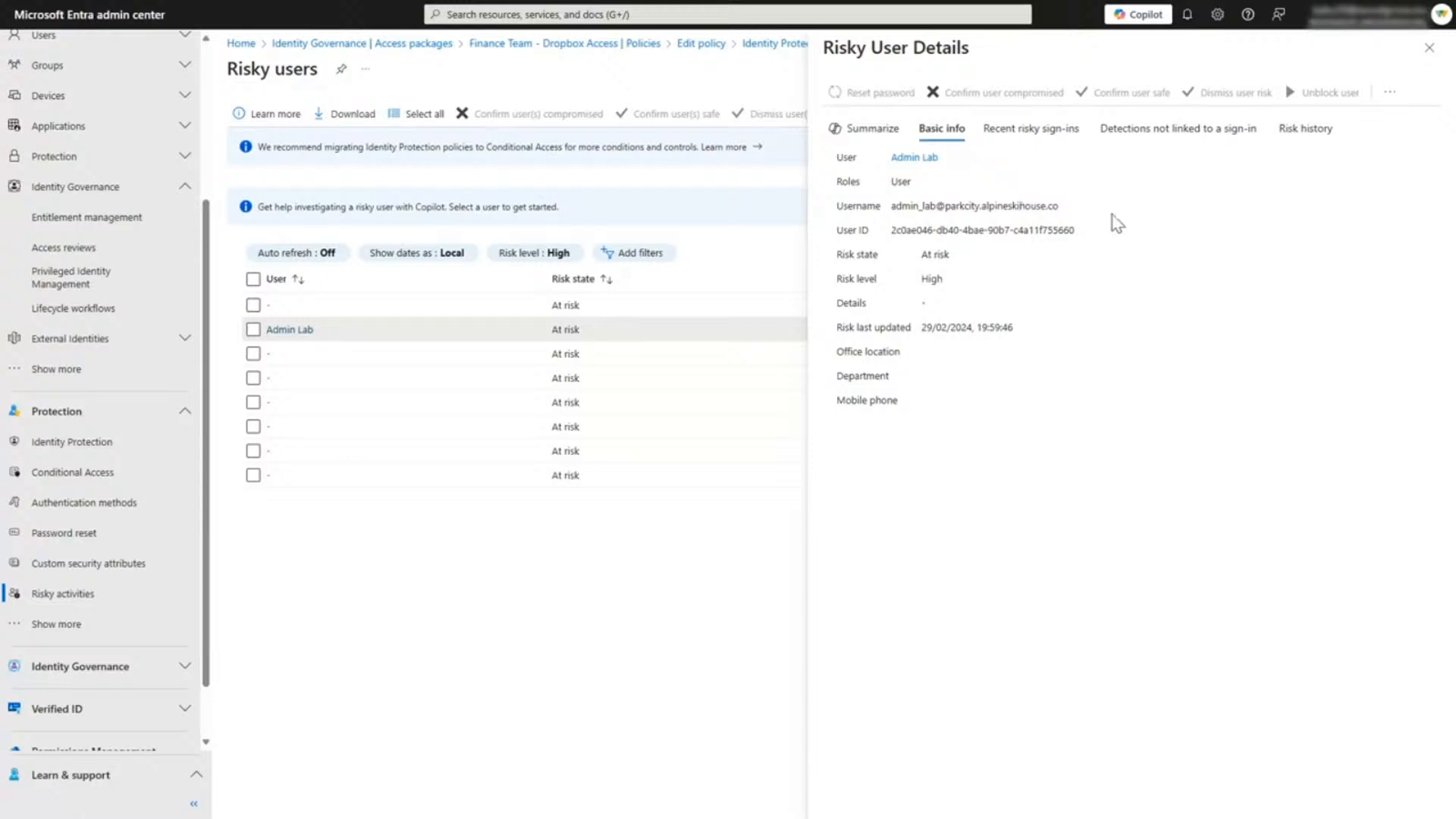
{"action": "left_click", "coordinate": [1310, 128]}
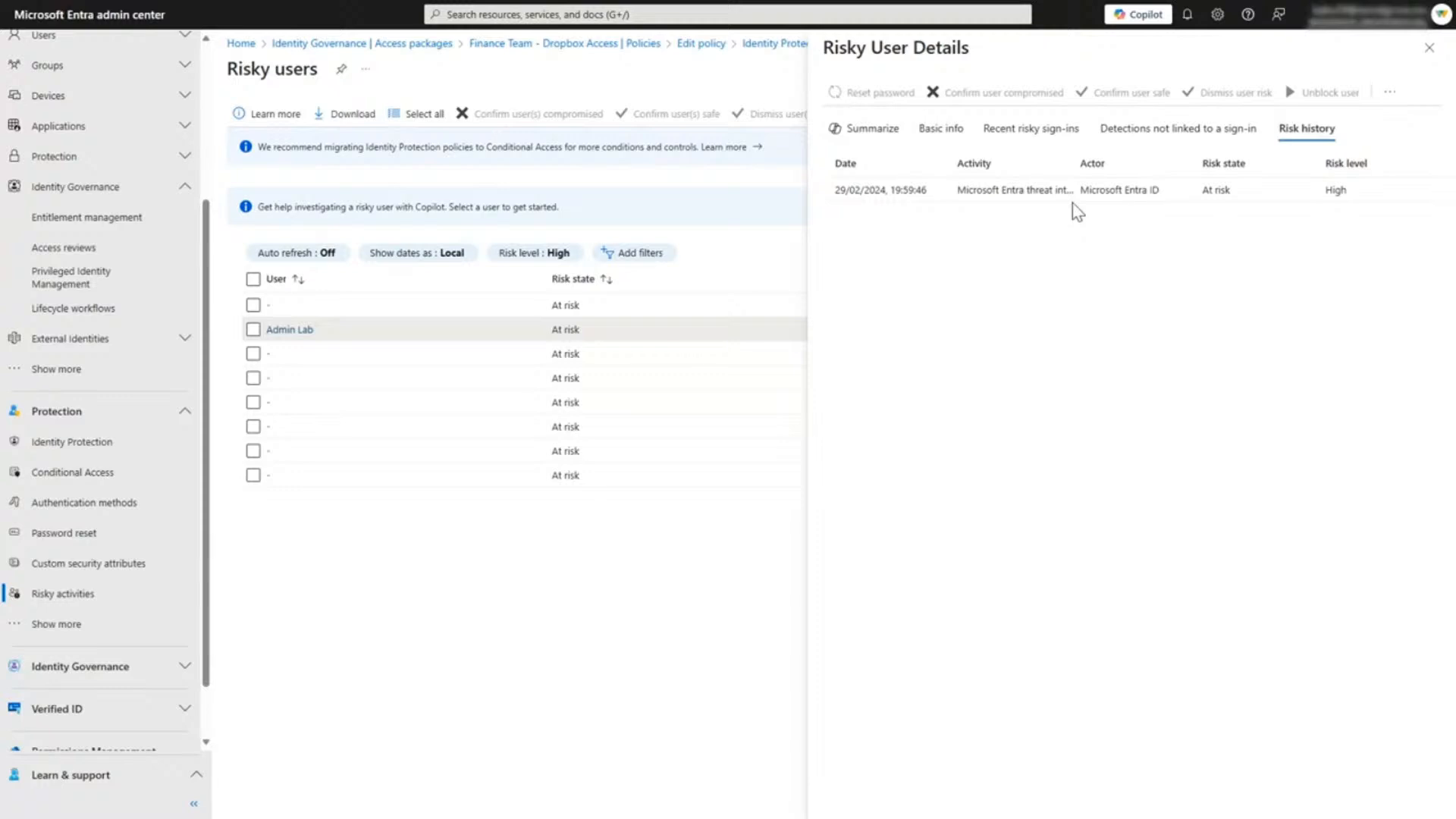